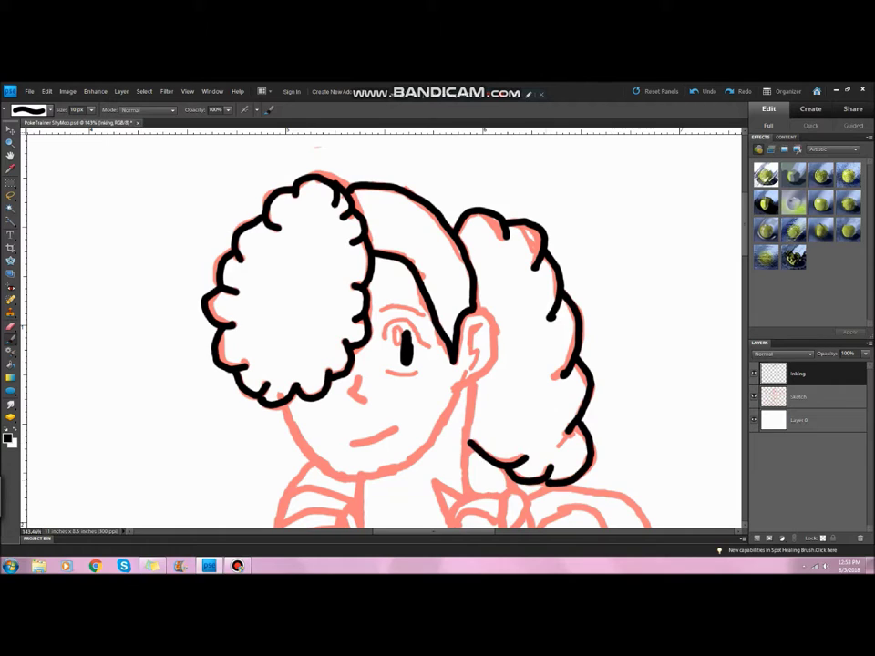
Ink the trainer's jawline, nose, mouth and outer ear in black over the sketch on the Inking layer
left_click_drag(294, 407, 453, 390)
left_click_drag(351, 447, 406, 428)
left_click_drag(458, 321, 472, 387)
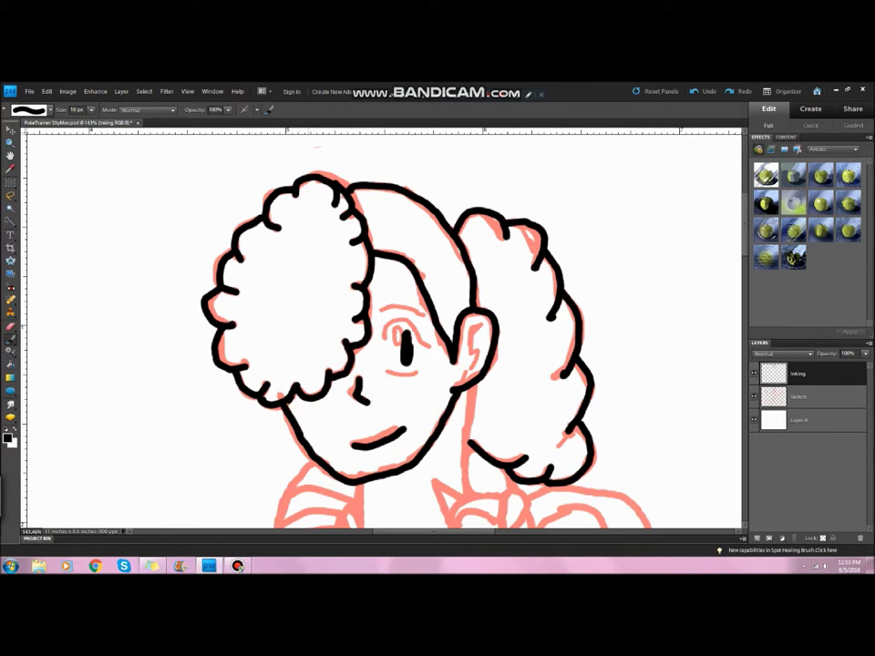
Ink the visible eye's brow, upper lid and lower lash line, plus the inner ear detail
scroll(417, 324, "up", 5)
left_click_drag(319, 293, 428, 303)
left_click_drag(324, 367, 454, 388)
left_click_drag(327, 448, 421, 445)
scroll(383, 329, "down", 5)
scroll(383, 328, "up", 2)
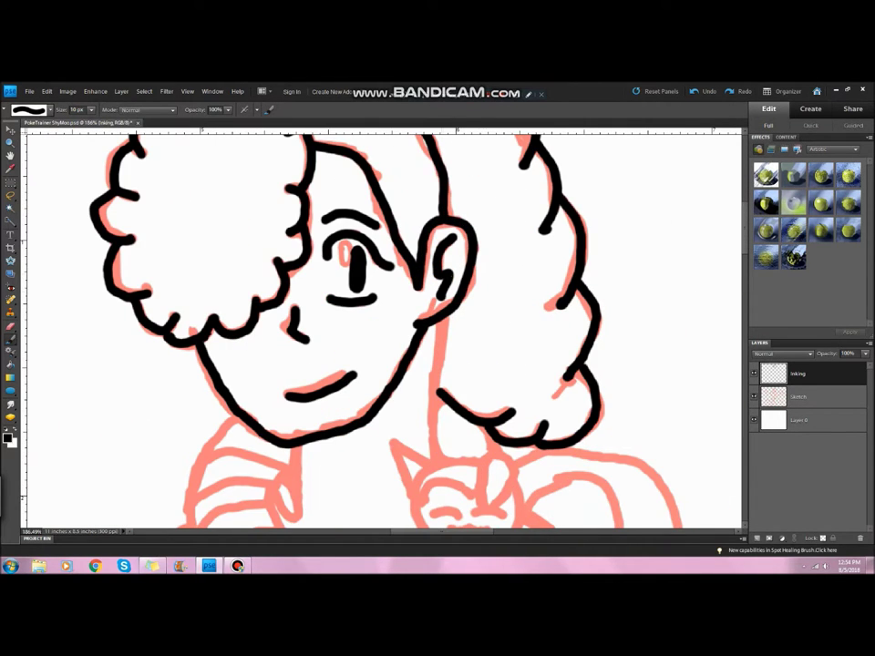
Ink the trainer's neck and the small striped-tailed creature draped around the shoulders
scroll(383, 329, "down", 2)
mouse_move(497, 330)
left_mouse_down()
mouse_move(519, 361)
mouse_move(456, 425)
mouse_move(412, 360)
left_mouse_up()
left_click_drag(401, 319, 429, 342)
mouse_move(206, 321)
left_mouse_down()
mouse_move(239, 294)
mouse_move(315, 511)
mouse_move(357, 467)
left_mouse_up()
left_click_drag(296, 333, 319, 456)
scroll(383, 329, "down", 3)
mouse_move(319, 402)
left_mouse_down()
mouse_move(408, 373)
mouse_move(396, 325)
left_mouse_up()
Ink the raised arm's sleeve, cuff, wrist and thumb, redoing strokes that stray from the sketch
scroll(383, 329, "down", 3)
mouse_move(296, 228)
left_mouse_down()
mouse_move(230, 336)
mouse_move(228, 364)
left_mouse_up()
key("ctrl+z")
left_click_drag(289, 211, 240, 299)
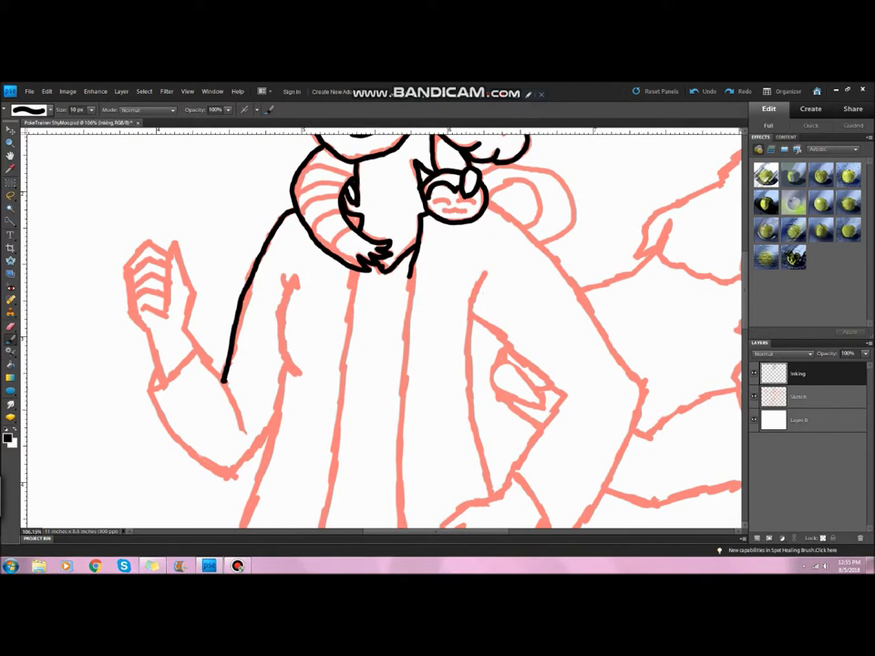
left_click_drag(190, 312, 243, 431)
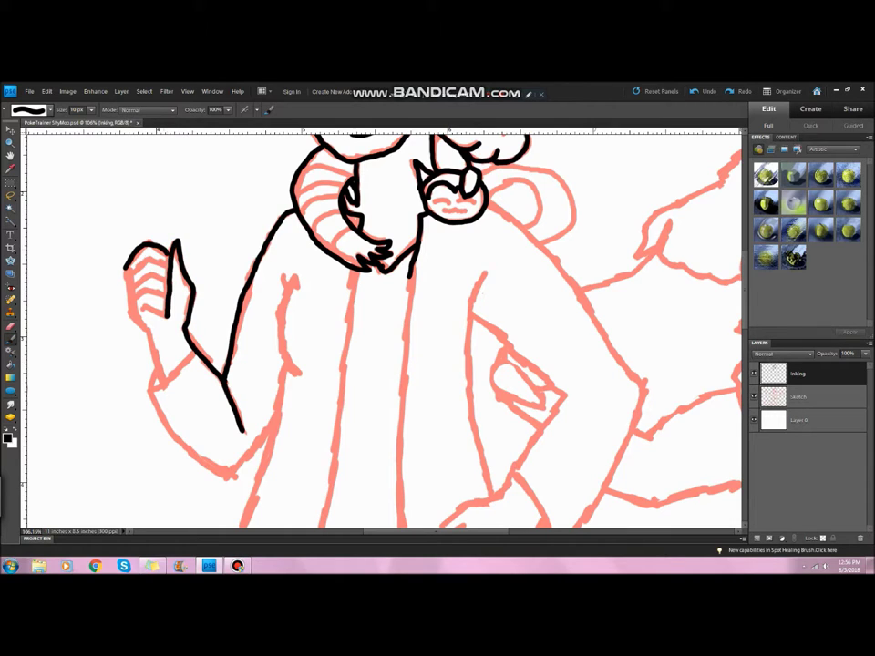
key("ctrl+z")
left_click_drag(146, 328, 162, 384)
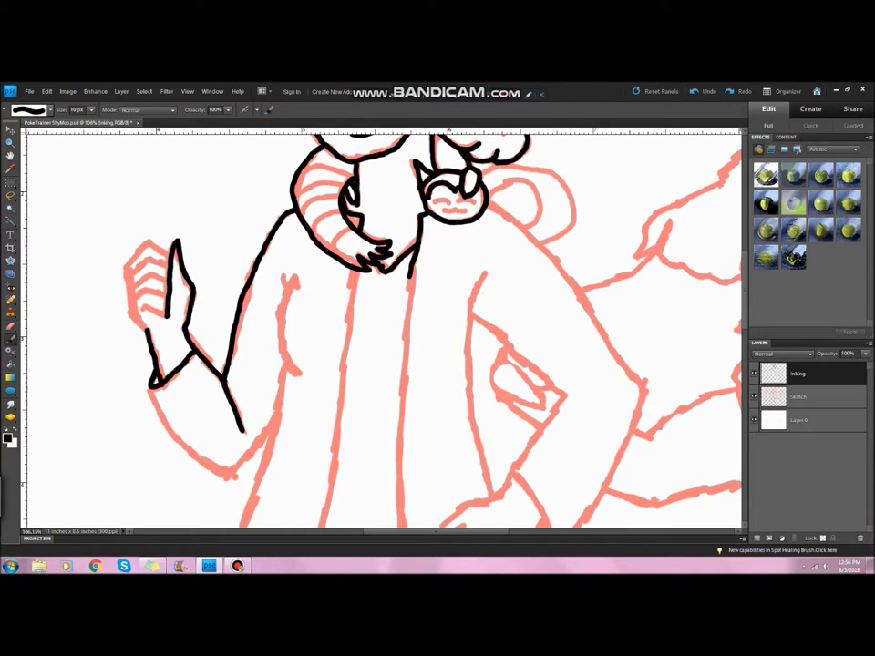
left_click_drag(283, 275, 300, 376)
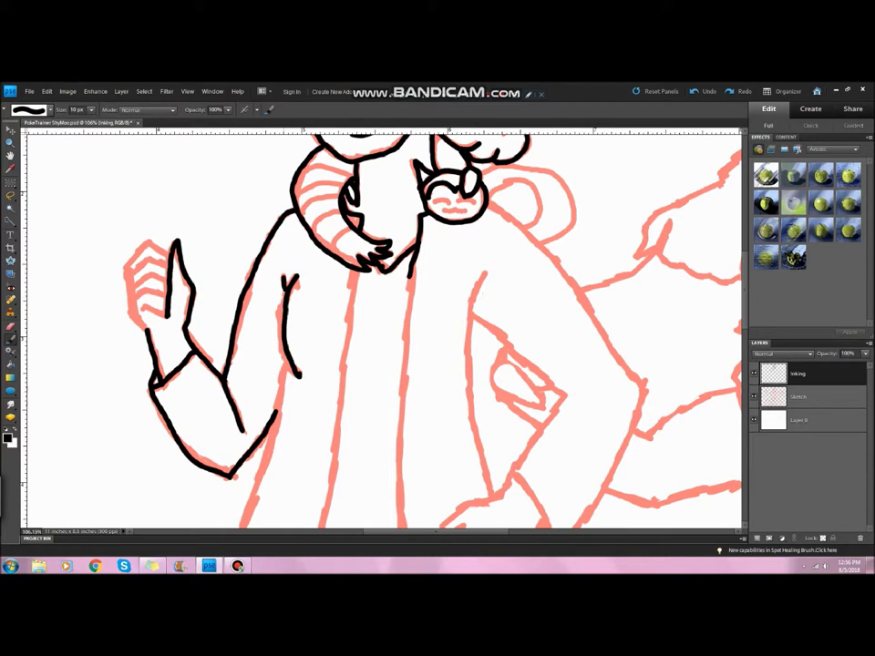
Ink the open coat's front edges and hem, along with the waistline and trouser pockets
left_click_drag(355, 273, 322, 526)
left_click_drag(415, 273, 400, 521)
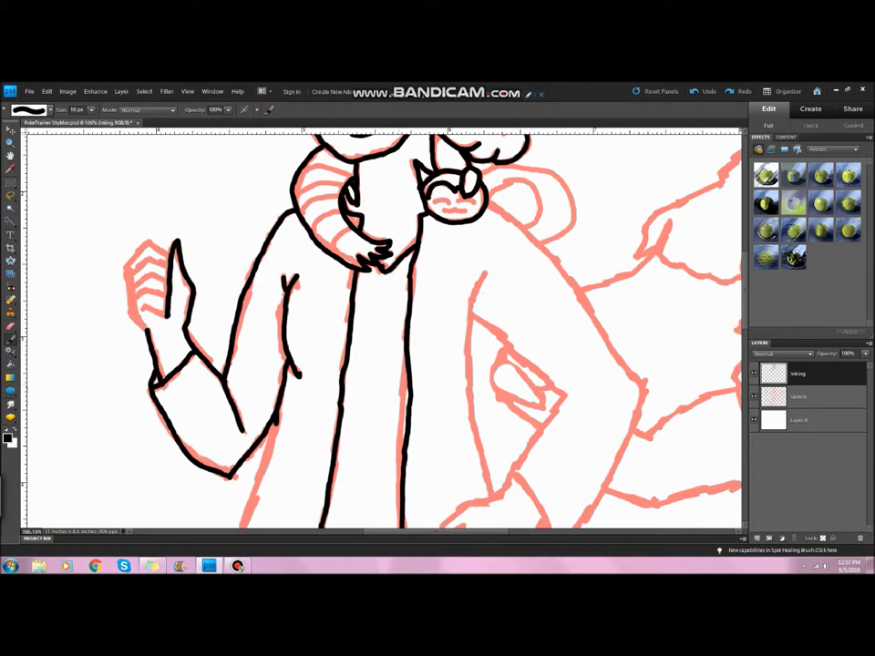
scroll(383, 328, "down", 5)
mouse_move(280, 241)
left_mouse_down()
mouse_move(238, 342)
mouse_move(314, 418)
left_mouse_up()
left_click_drag(322, 347, 318, 394)
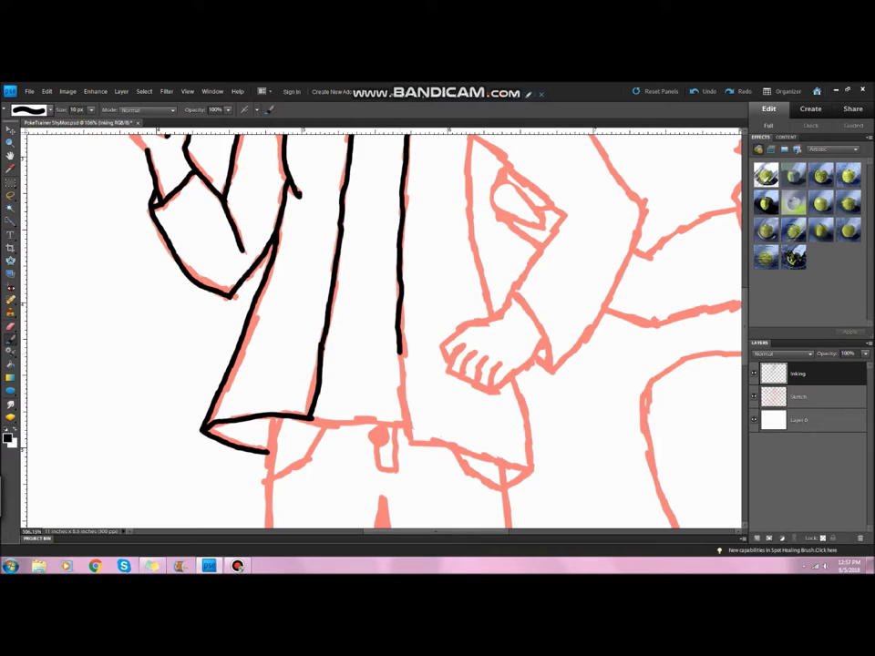
mouse_move(400, 351)
left_mouse_down()
mouse_move(404, 435)
mouse_move(529, 465)
left_mouse_up()
left_click_drag(271, 418, 401, 441)
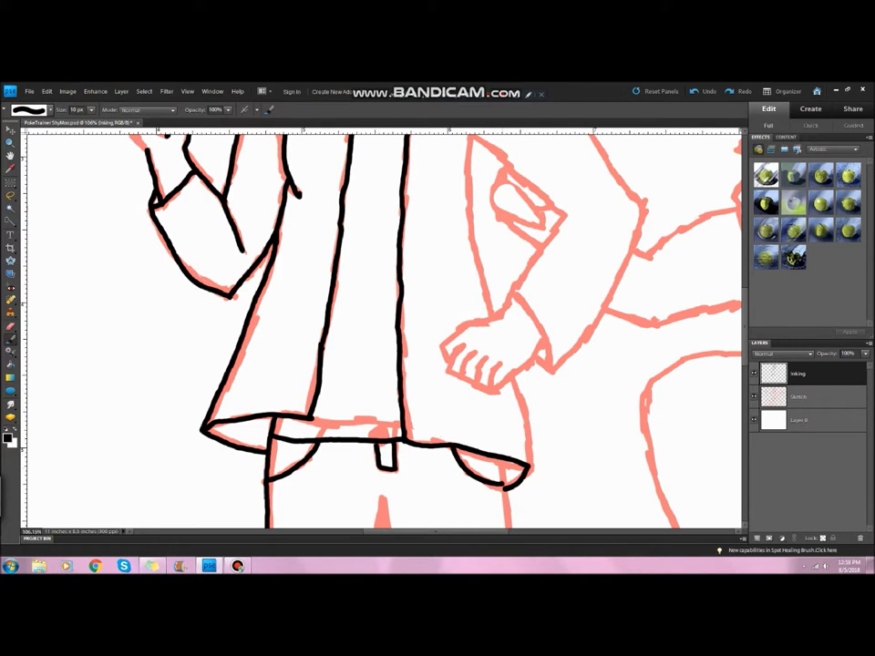
Ink both trouser legs from the hips down to the ankles
scroll(383, 328, "down", 5)
left_click_drag(266, 346, 274, 484)
mouse_move(383, 321)
left_mouse_down()
mouse_move(352, 481)
mouse_move(417, 497)
left_mouse_up()
left_click_drag(505, 310, 520, 525)
scroll(383, 328, "down", 6)
left_click_drag(417, 283, 423, 360)
left_click_drag(271, 270, 265, 412)
mouse_move(352, 267)
left_mouse_down()
mouse_move(356, 339)
mouse_move(324, 436)
left_mouse_up()
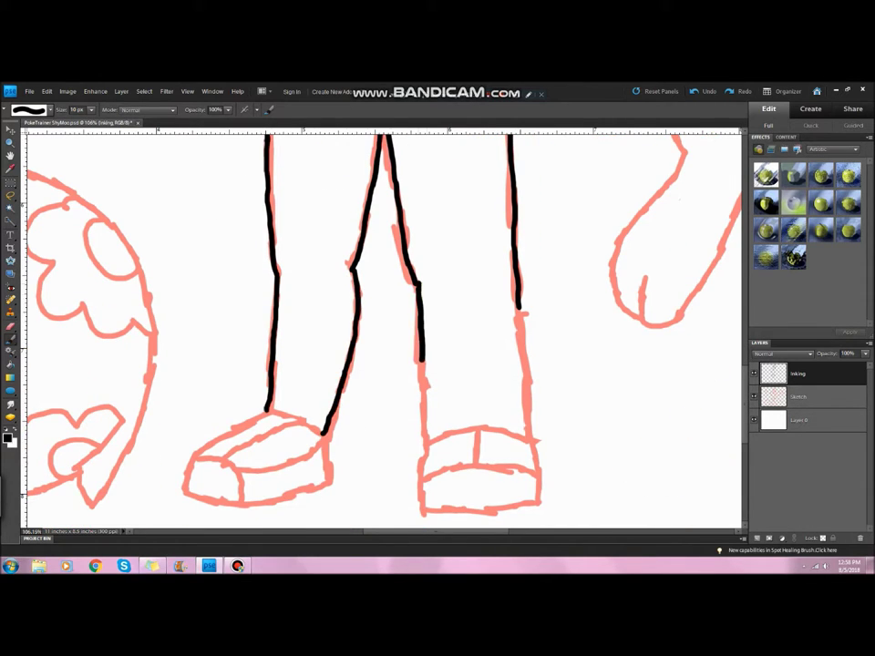
left_click_drag(417, 283, 422, 439)
left_click_drag(518, 310, 533, 442)
Ink both of the trainer's shoes, including the seams and soles
left_click_drag(424, 443, 535, 444)
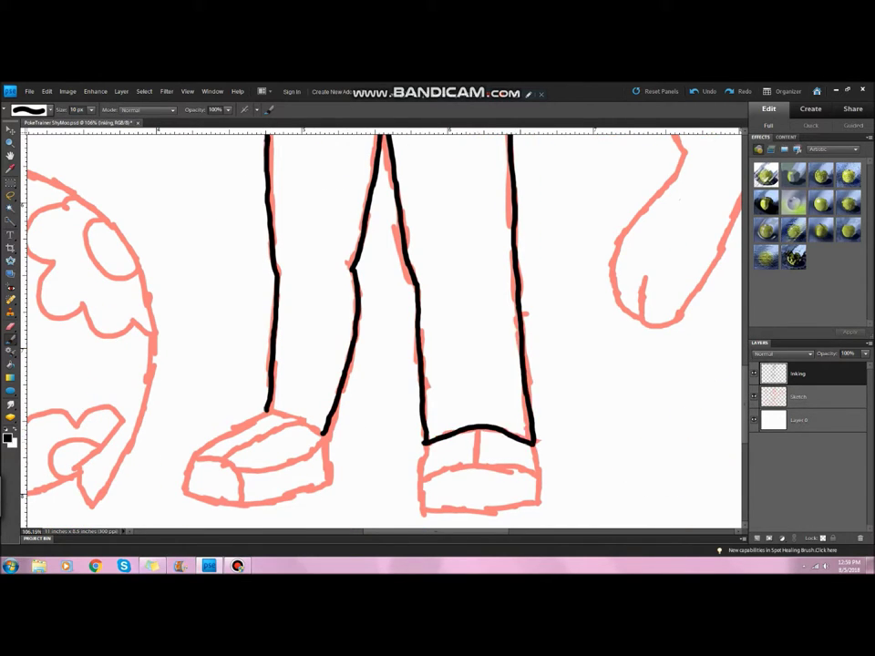
left_click_drag(476, 429, 477, 469)
left_click_drag(424, 445, 508, 509)
left_click_drag(534, 445, 515, 508)
left_click_drag(426, 472, 533, 469)
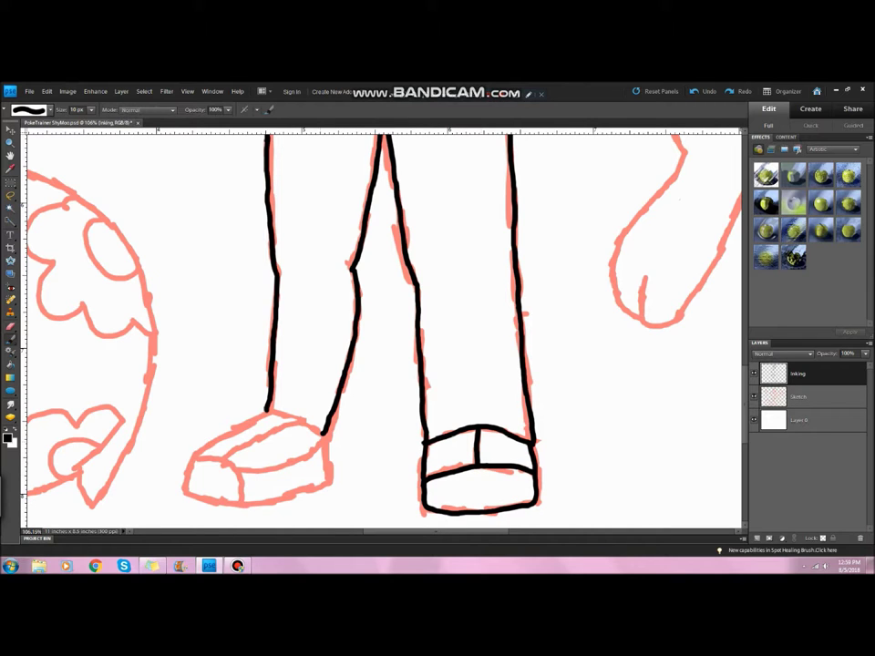
left_click_drag(323, 437, 212, 501)
left_click_drag(272, 415, 211, 501)
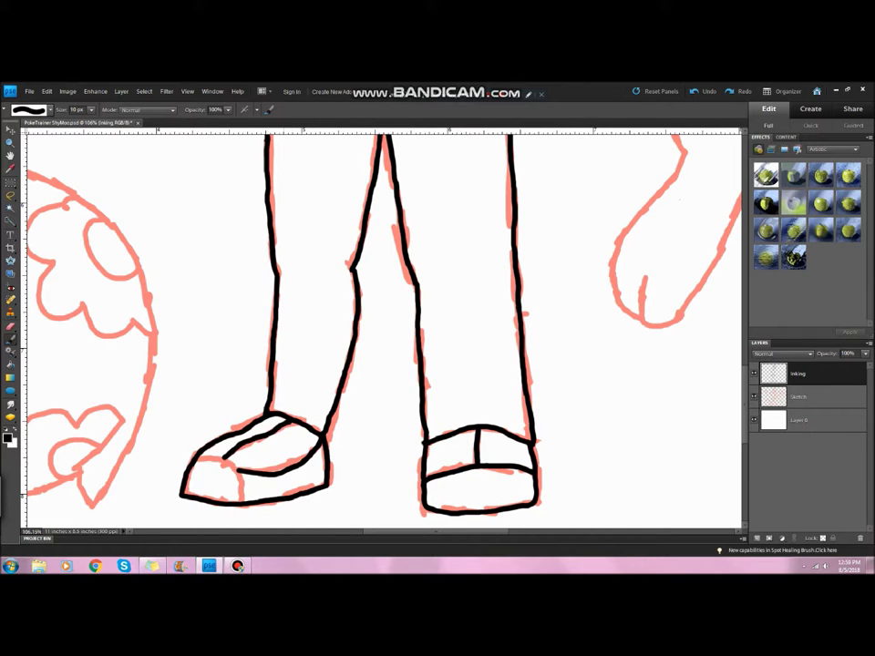
Ink the raised fist's outer edge and its four curled finger lines
scroll(383, 328, "up", 5)
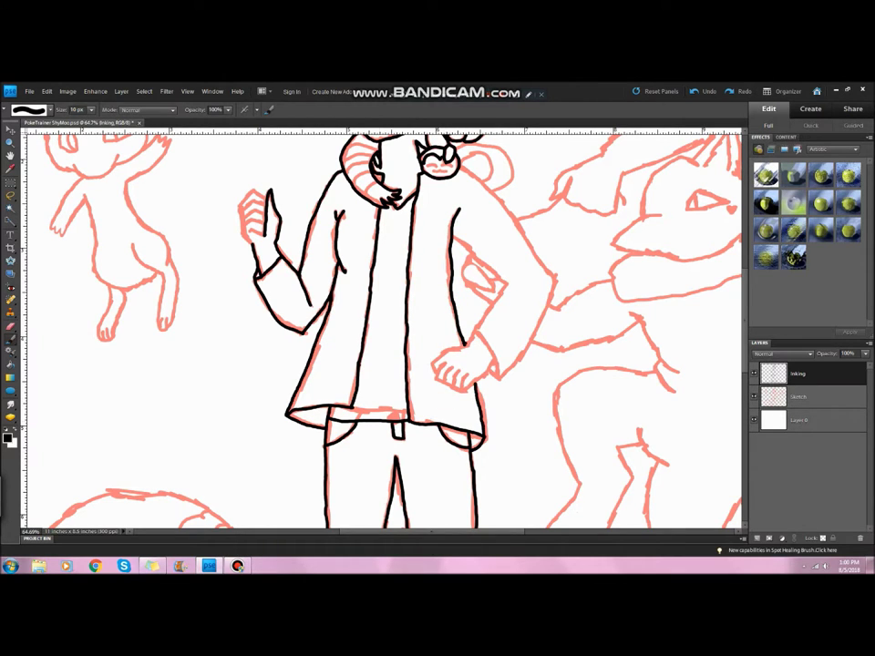
scroll(301, 237, "up", 5)
scroll(383, 328, "up", 1)
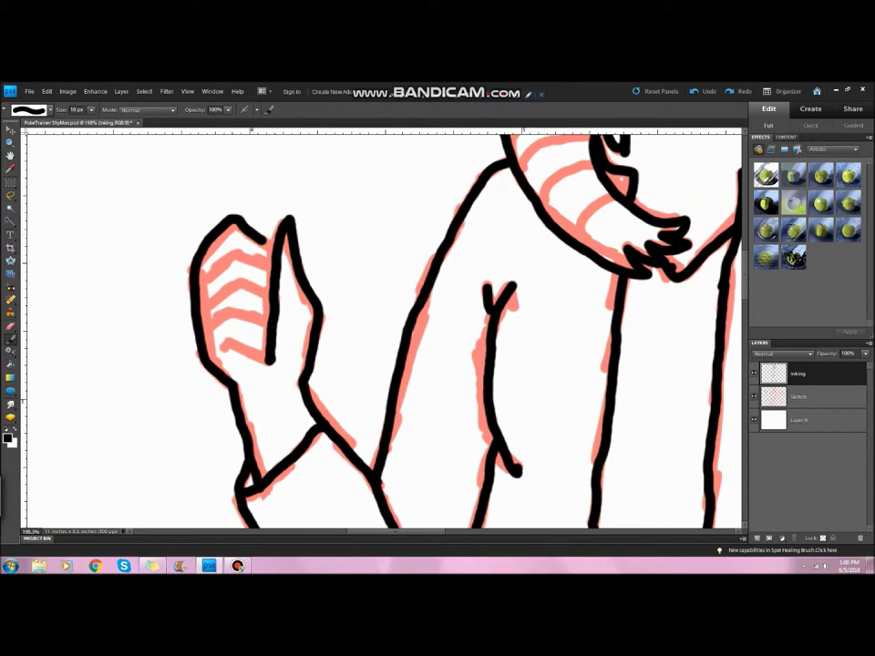
left_click_drag(206, 279, 269, 266)
left_click_drag(208, 304, 269, 288)
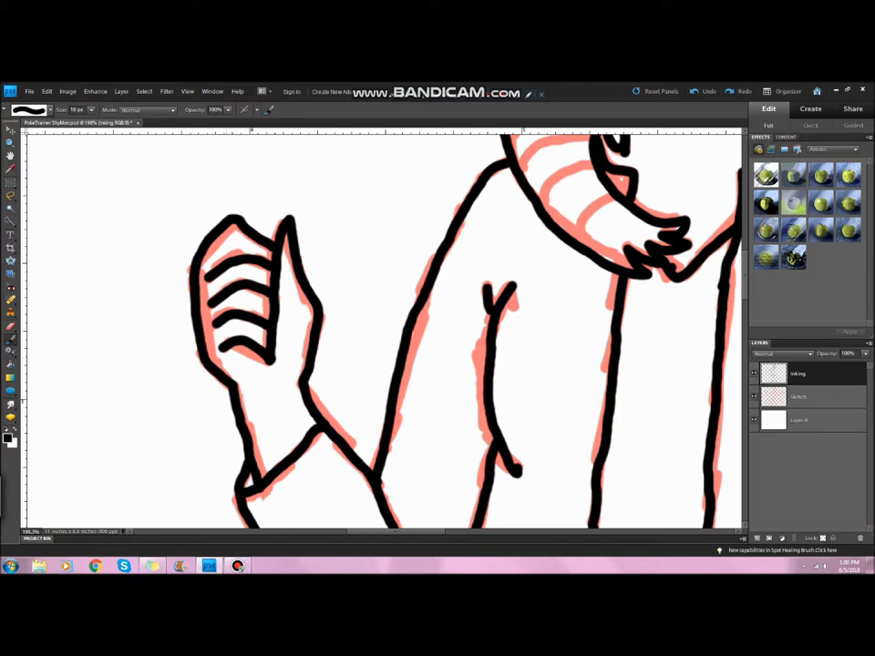
Ink the stripes on the tail wrapped around the trainer's neck
scroll(383, 328, "right", 3)
scroll(383, 328, "up", 3)
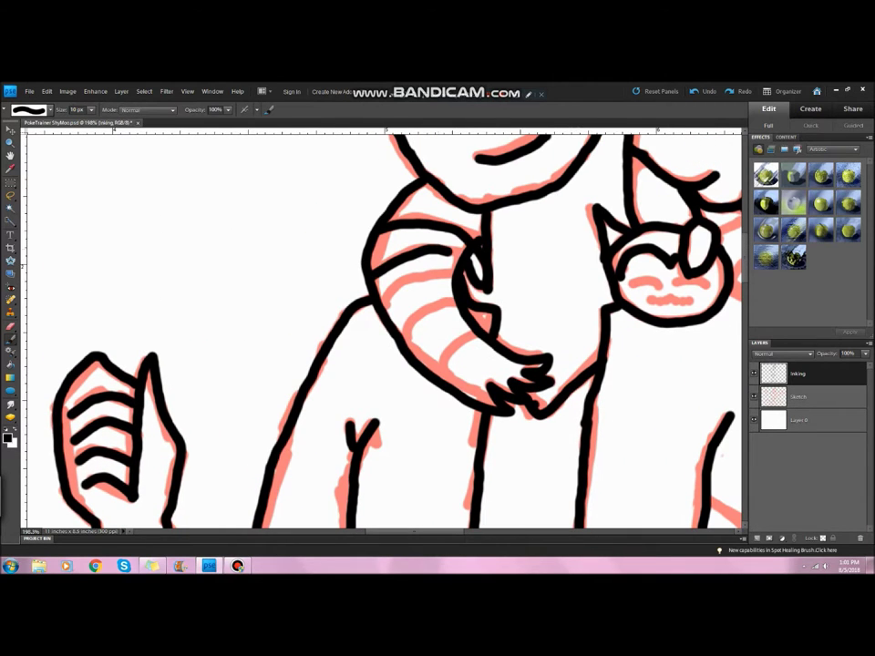
scroll(382, 328, "down", 5)
scroll(383, 329, "up", 4)
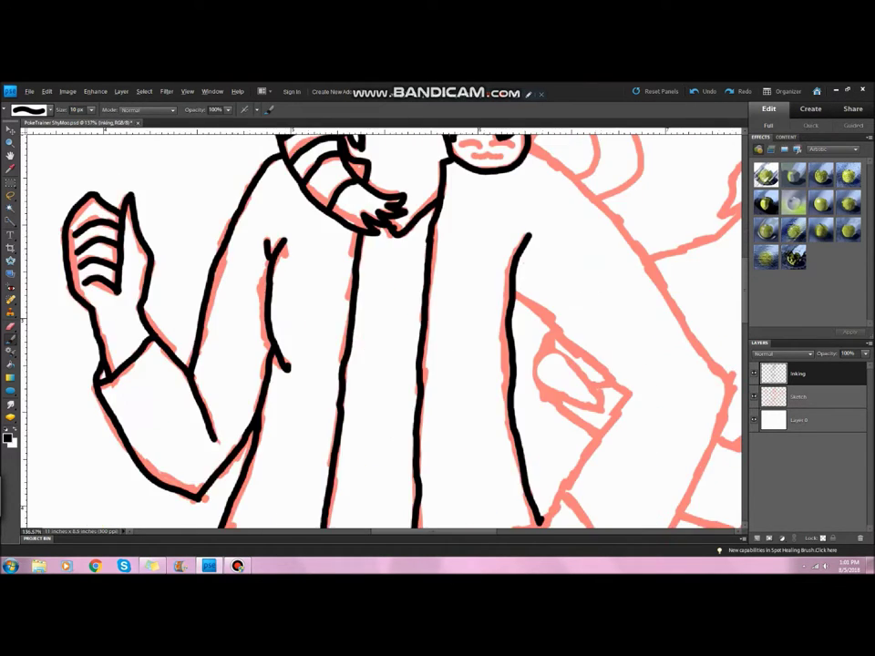
Ink the sleeve and cuff of the trainer's bent arm resting on the hip
scroll(383, 328, "right", 3)
left_click_drag(502, 298, 582, 445)
scroll(383, 329, "down", 3)
mouse_move(369, 208)
left_mouse_down()
mouse_move(493, 333)
mouse_move(461, 511)
left_mouse_up()
left_click_drag(581, 323, 465, 511)
Ink the hand on the hip with its curled fingers
left_click_drag(401, 447, 338, 503)
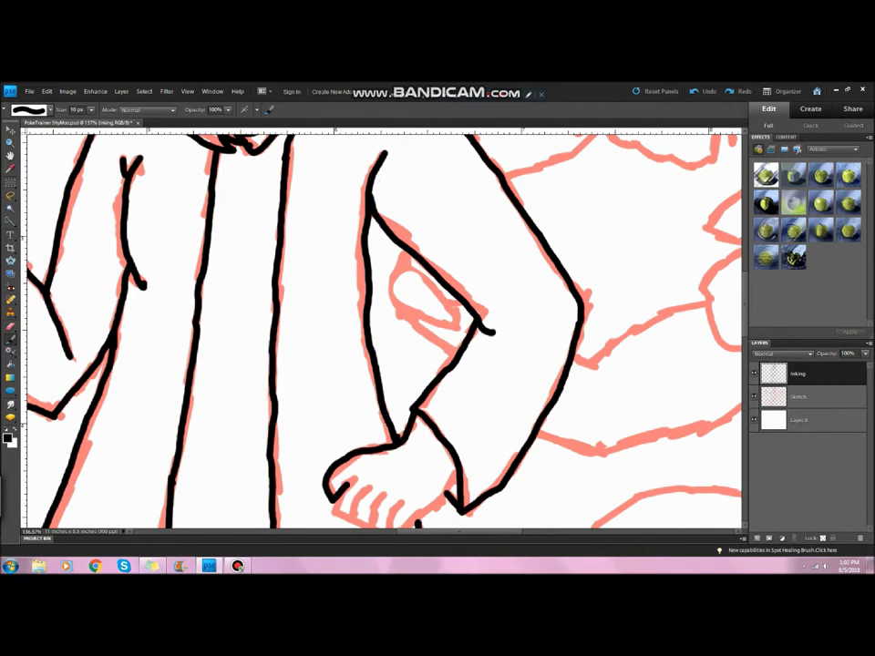
scroll(383, 328, "down", 3)
left_click_drag(383, 380, 406, 412)
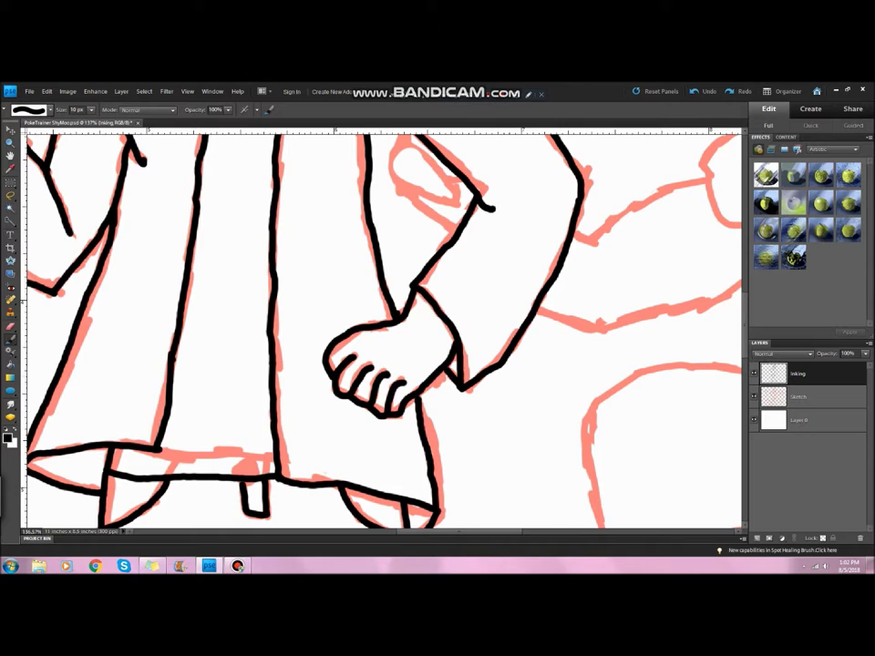
Ink the head, ears and eyes of the Mew floating beside the trainer
scroll(383, 328, "down", 5)
scroll(73, 193, "up", 4)
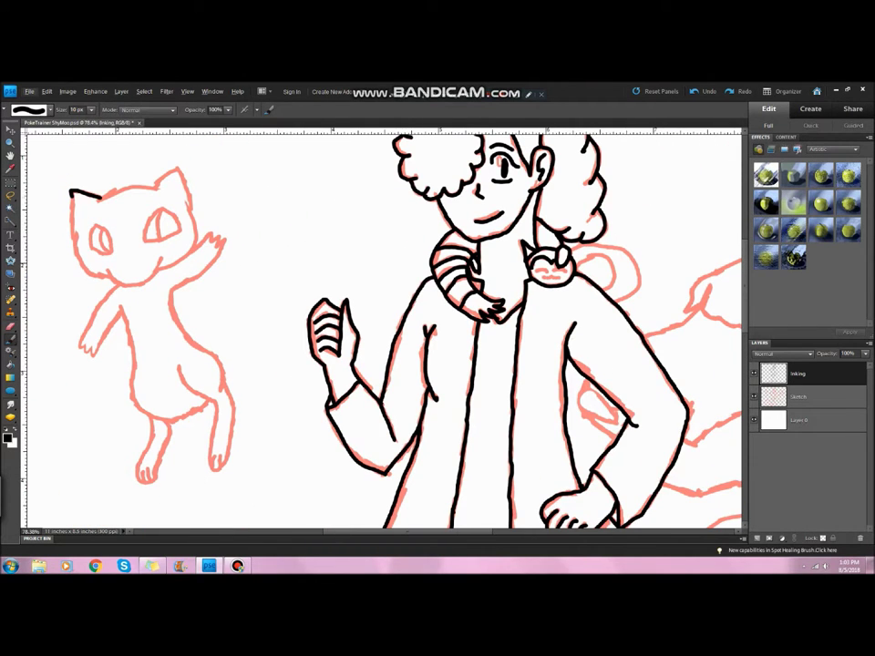
left_click(8, 250)
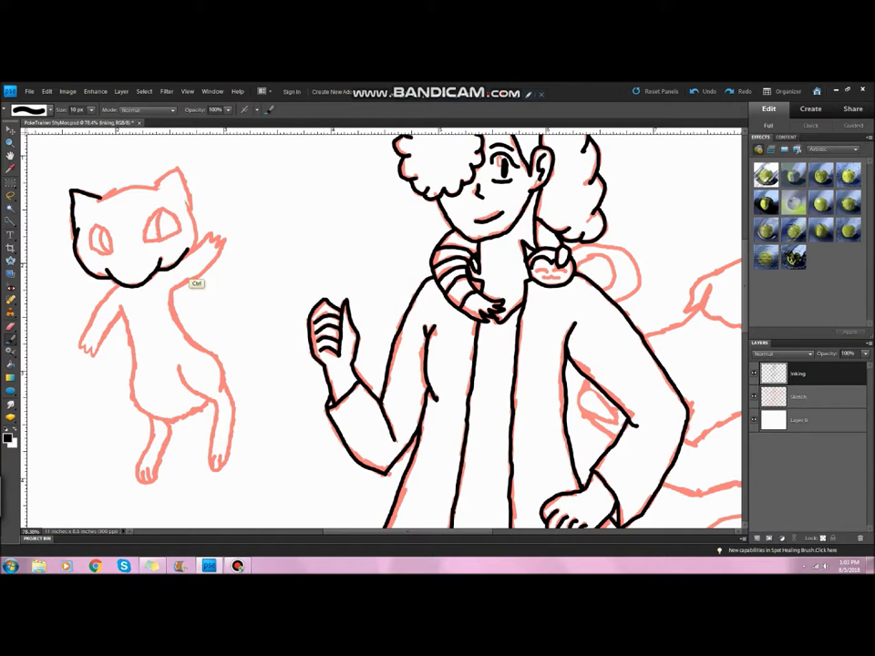
scroll(184, 279, "up", 4)
mouse_move(164, 219)
left_mouse_down()
mouse_move(326, 190)
mouse_move(388, 136)
mouse_move(427, 314)
mouse_move(329, 415)
left_mouse_up()
mouse_move(335, 244)
left_mouse_down()
mouse_move(301, 335)
mouse_move(336, 245)
left_mouse_up()
mouse_move(151, 290)
left_mouse_down()
mouse_move(196, 374)
mouse_move(146, 294)
left_mouse_up()
Ink Mew's raised arm and lowered arm with their pointed fingers
scroll(364, 365, "down", 2)
left_click_drag(479, 145, 517, 241)
left_click_drag(488, 333, 370, 402)
scroll(369, 401, "down", 3)
left_click_drag(219, 224, 98, 378)
key("ctrl+z")
Ink both sides of Mew's torso, the curved belly and the thigh line
mouse_move(205, 220)
left_mouse_down()
mouse_move(102, 401)
mouse_move(224, 291)
mouse_move(262, 495)
left_mouse_up()
mouse_move(365, 244)
left_mouse_down()
mouse_move(404, 346)
mouse_move(504, 462)
left_mouse_up()
scroll(411, 364, "down", 3)
left_click_drag(254, 313, 341, 416)
left_click_drag(385, 263, 478, 368)
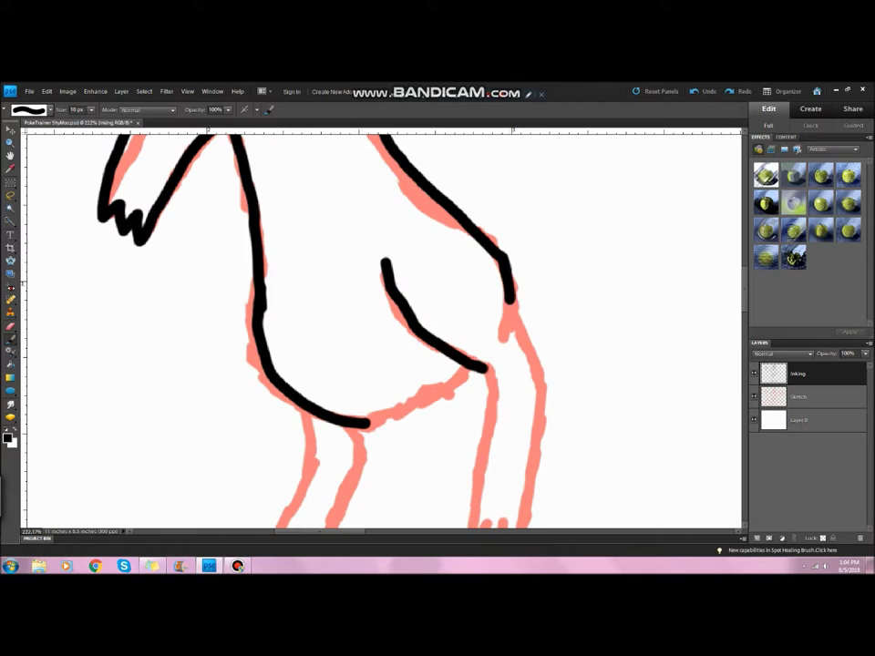
Ink Mew's two dangling legs and the toe lines on both feet
scroll(411, 364, "down", 2)
left_click_drag(502, 173, 511, 425)
left_click_drag(488, 235, 499, 427)
mouse_move(485, 381)
left_mouse_down()
mouse_move(489, 421)
mouse_move(501, 421)
left_mouse_up()
left_click_drag(344, 290, 319, 452)
left_click_drag(312, 289, 293, 461)
left_click_drag(283, 418, 288, 447)
left_click_drag(295, 419, 299, 449)
Draw Mew's long tail curving from its back up over its head, with a thicker rounded tip
key("ctrl+0")
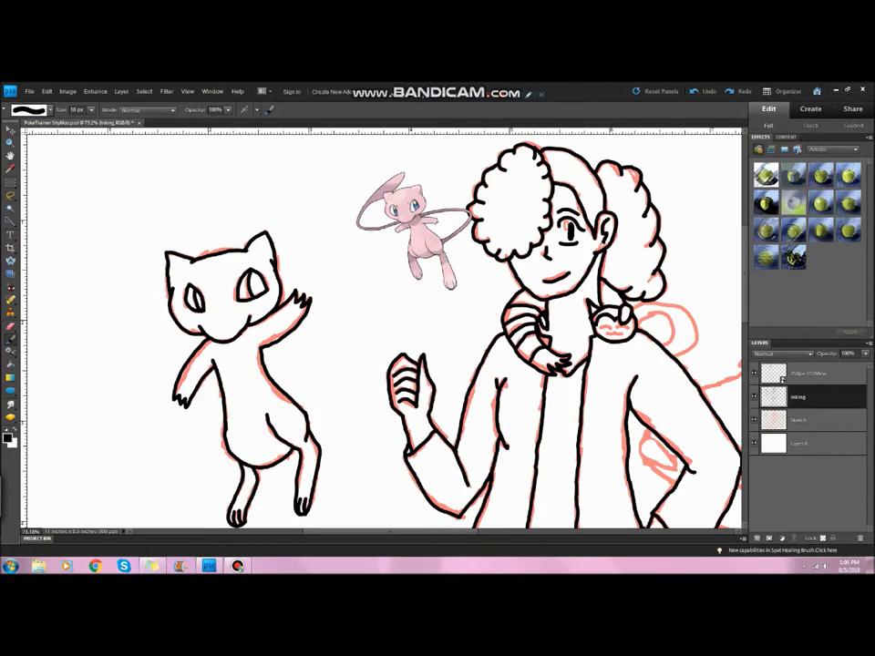
mouse_move(328, 301)
left_mouse_down()
mouse_move(292, 205)
mouse_move(144, 323)
mouse_move(256, 169)
mouse_move(274, 187)
left_mouse_up()
key("ctrl+z")
mouse_move(144, 333)
left_mouse_down()
mouse_move(150, 187)
mouse_move(342, 264)
left_mouse_up()
scroll(159, 148, "up", 3)
key("alt+e")
key("Escape")
key("e")
key("b")
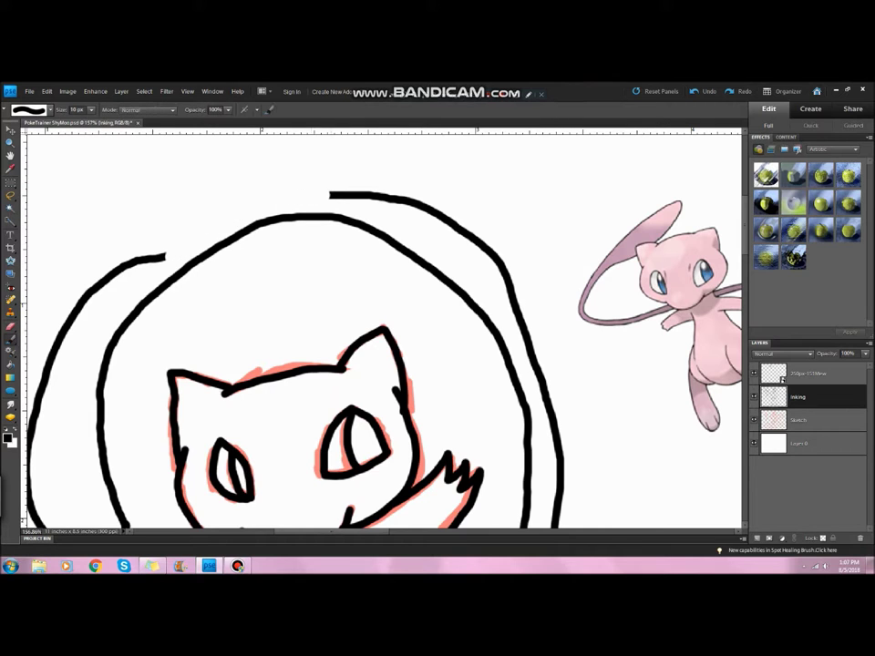
left_click_drag(319, 195, 136, 262)
Delete the Mew reference image layer
left_click_drag(781, 379, 860, 539)
scroll(364, 328, "down", 4)
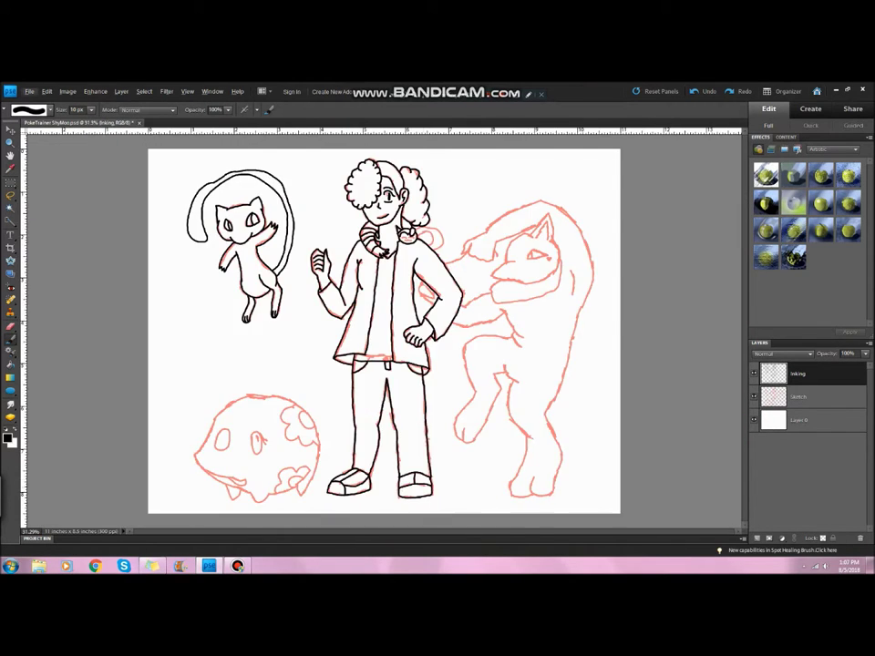
Ink the round creature's body outline, feet, upper flower patch and mouth
scroll(228, 346, "up", 3)
left_click_drag(180, 260, 135, 346)
key("ctrl+z")
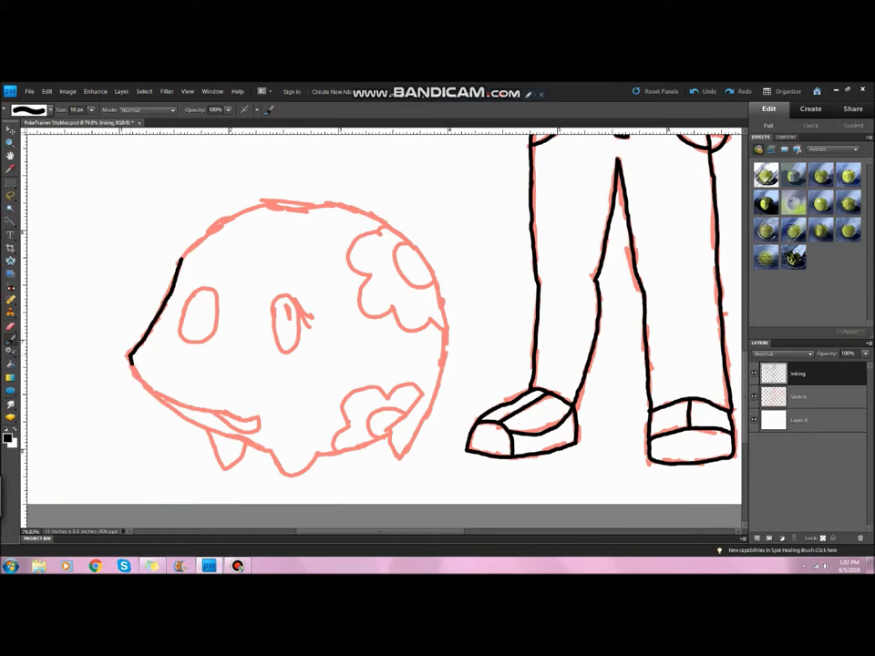
mouse_move(235, 216)
left_mouse_down()
mouse_move(341, 201)
mouse_move(436, 331)
mouse_move(404, 456)
left_mouse_up()
key("e")
key("b")
key("b")
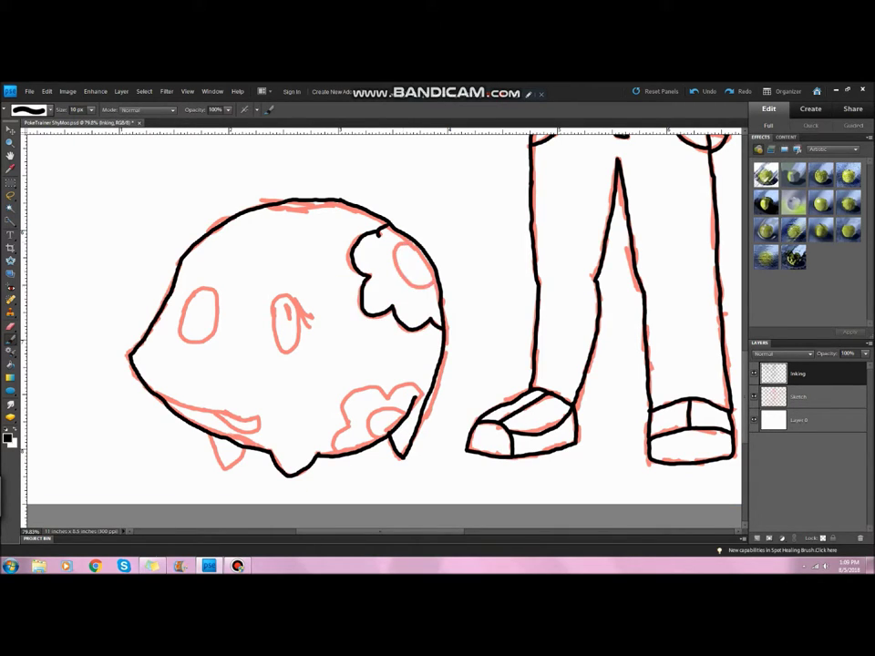
left_click_drag(157, 396, 181, 401)
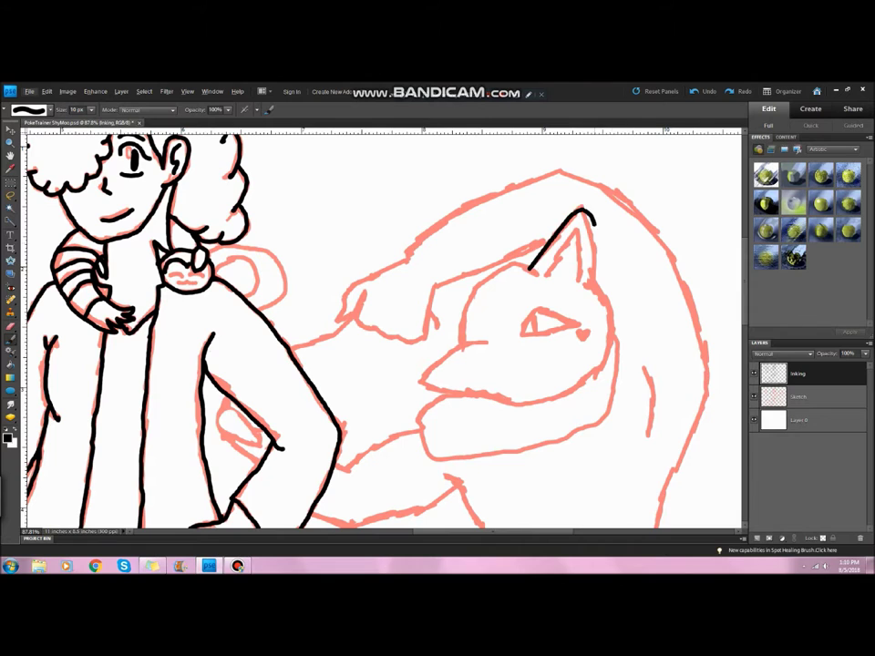
Ink the fox-like creature's pointed ear, forehead, muzzle and jaw outline
mouse_move(575, 208)
left_mouse_down()
mouse_move(547, 264)
mouse_move(506, 267)
left_mouse_up()
key("ctrl+z")
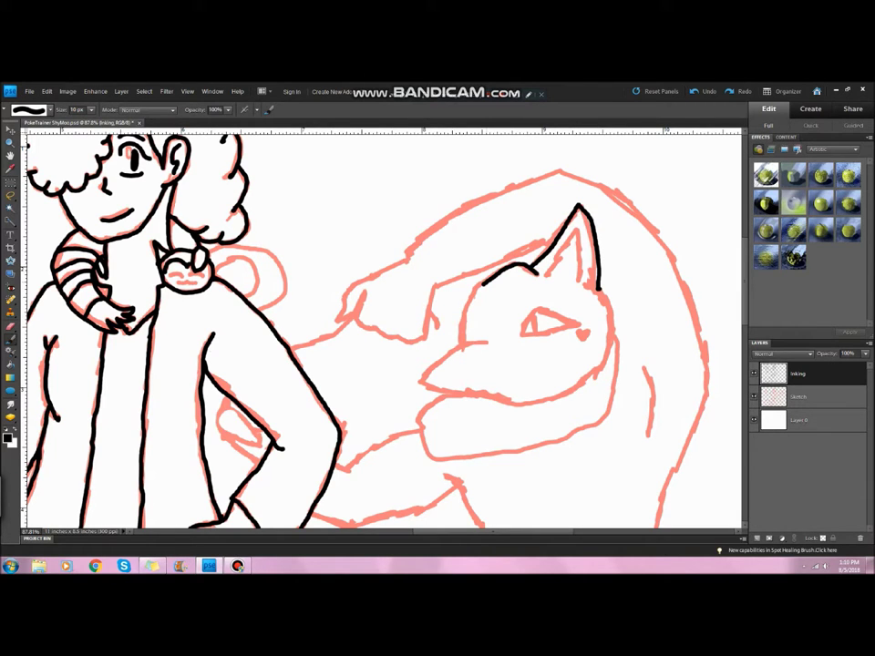
left_click_drag(465, 344, 593, 407)
left_click_drag(600, 290, 602, 360)
scroll(585, 250, "up", 3)
left_click_drag(545, 275, 579, 279)
Ink the fox-like creature's slanted eye and its narrow pupil
scroll(383, 328, "down", 3)
mouse_move(422, 365)
left_mouse_down()
mouse_move(456, 310)
mouse_move(573, 333)
left_mouse_up()
left_click_drag(422, 370, 570, 339)
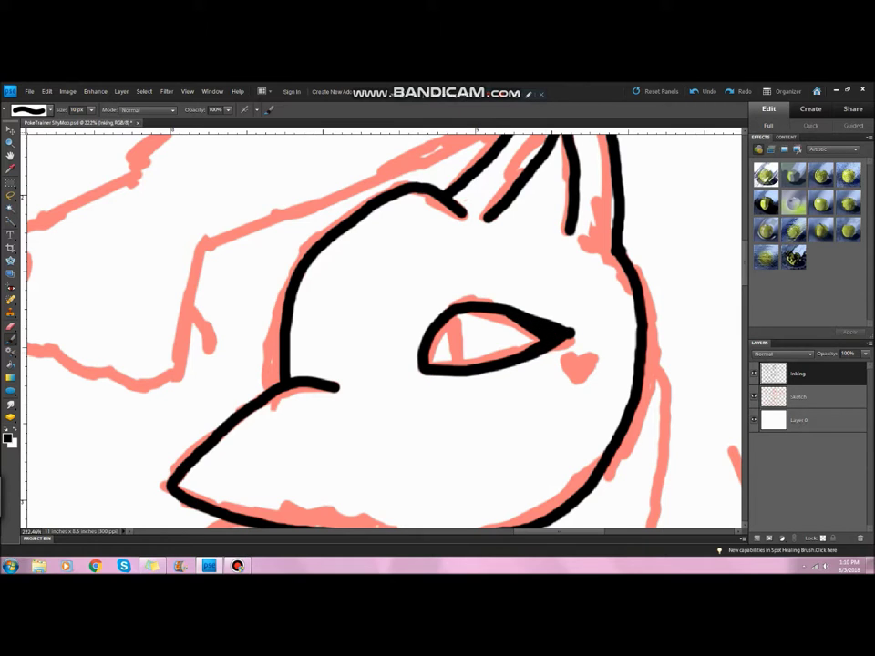
left_click_drag(454, 318, 451, 365)
Ink the front tuft of the fox-like creature's mane and its lower edge back to the ear
scroll(383, 329, "down", 3)
left_click_drag(102, 399, 259, 246)
key("ctrl+z")
mouse_move(156, 347)
left_mouse_down()
mouse_move(264, 351)
mouse_move(500, 239)
left_mouse_up()
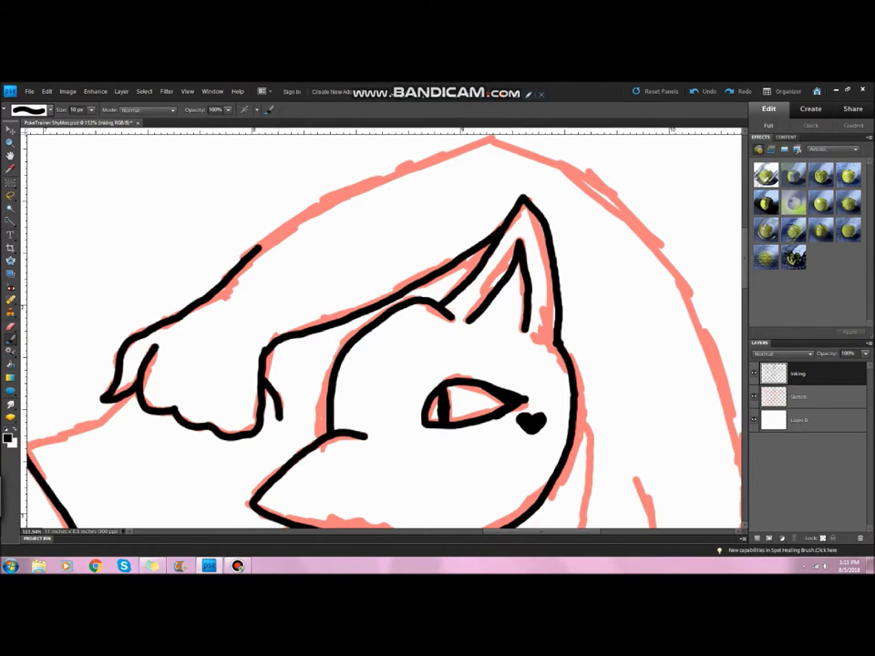
left_click_drag(456, 328, 299, 339)
Ink the large mane's outer outline around the fox-like creature's head, redoing the first stroke
mouse_move(97, 264)
left_mouse_down()
mouse_move(333, 155)
mouse_move(591, 519)
left_mouse_up()
key("ctrl+z")
mouse_move(591, 474)
left_mouse_down()
mouse_move(434, 475)
mouse_move(435, 277)
left_mouse_up()
left_click_drag(428, 328, 342, 528)
left_click_drag(312, 293, 321, 410)
Ink the lock of mane below the muzzle and the arm reaching behind the trainer
mouse_move(260, 238)
left_mouse_down()
mouse_move(147, 426)
mouse_move(25, 444)
left_mouse_up()
left_click_drag(182, 365, 409, 365)
mouse_move(194, 343)
left_mouse_down()
mouse_move(152, 363)
mouse_move(251, 444)
left_mouse_up()
mouse_move(155, 424)
left_mouse_down()
mouse_move(337, 424)
mouse_move(356, 301)
mouse_move(256, 324)
left_mouse_up()
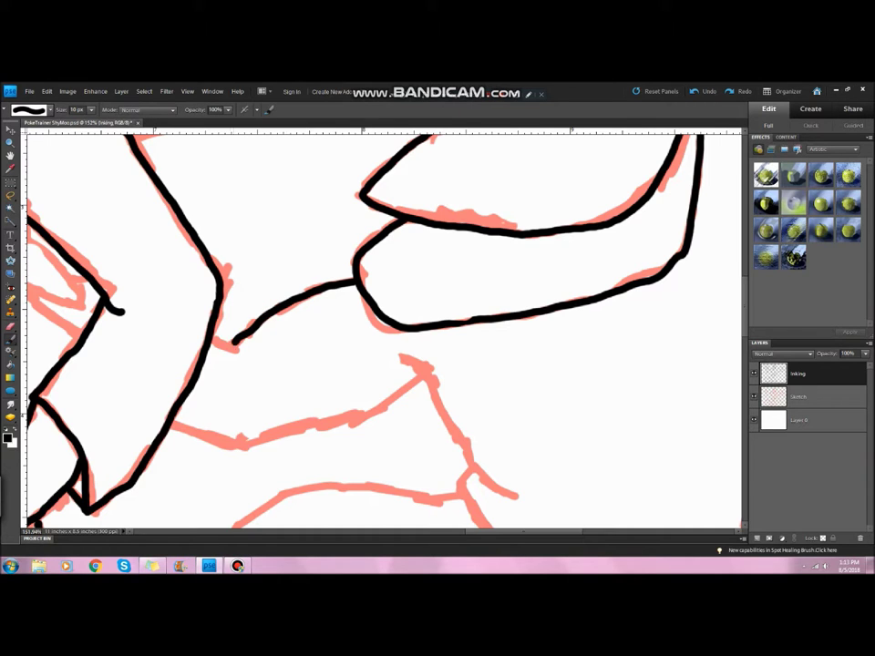
mouse_move(424, 374)
left_mouse_down()
mouse_move(515, 495)
mouse_move(303, 422)
mouse_move(173, 425)
left_mouse_up()
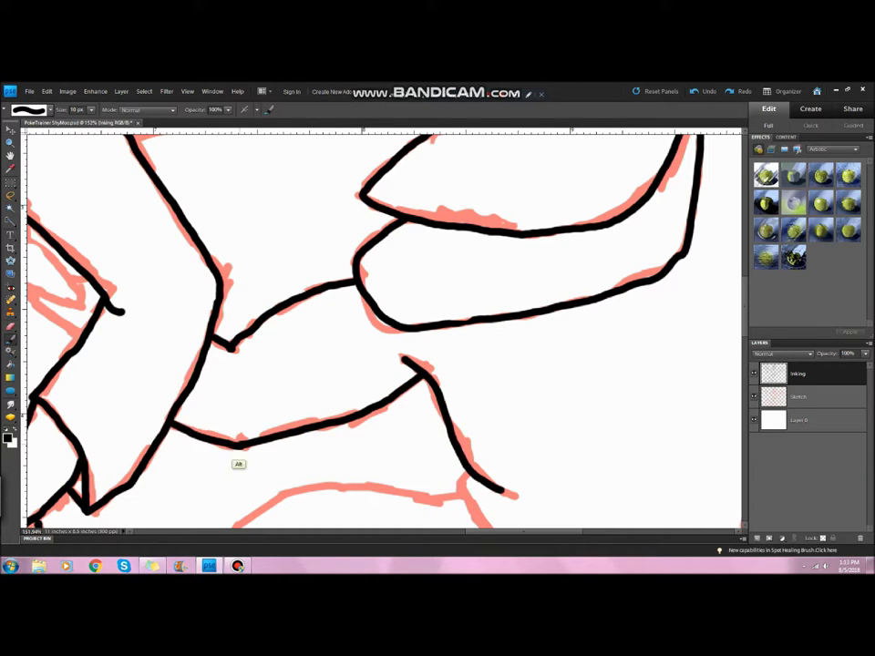
Ink the oval detail in the gap beside the trainer's bent arm and the line from the shoulder to the mane's front tuft
left_click_drag(273, 319, 469, 319)
left_click_drag(365, 274, 365, 342)
mouse_move(221, 301)
left_mouse_down()
mouse_move(242, 311)
mouse_move(283, 374)
left_mouse_up()
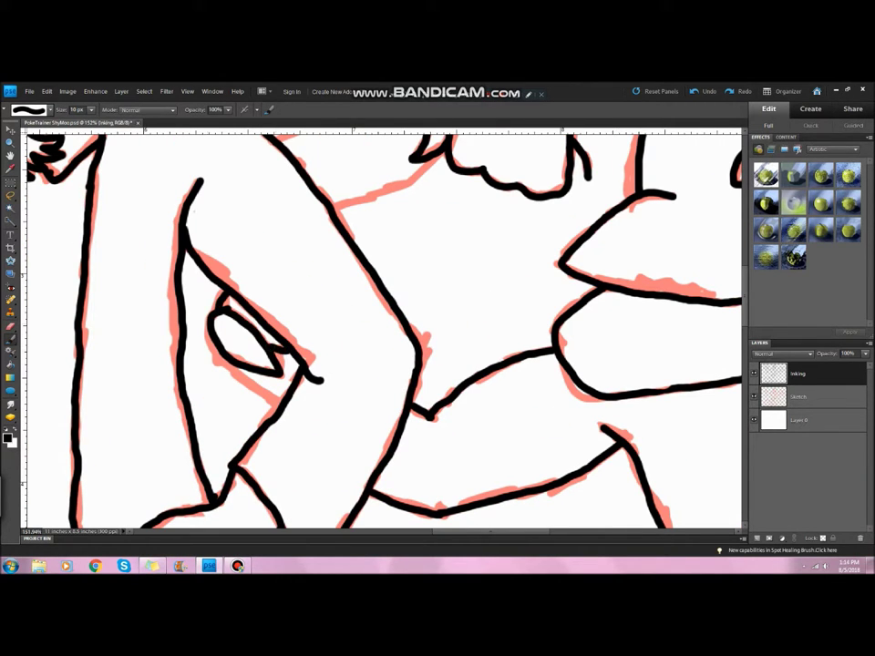
scroll(383, 329, "up", 3)
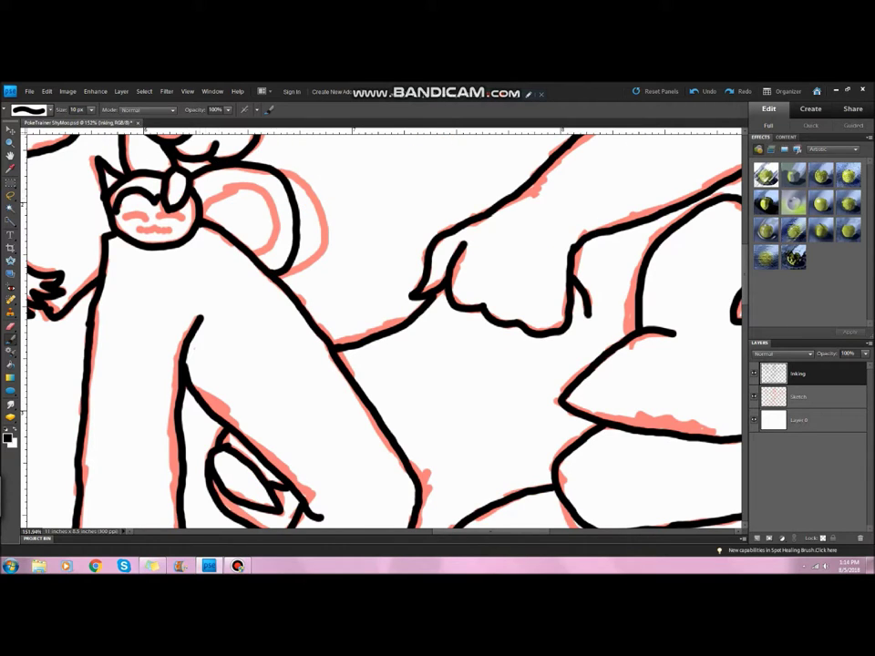
Ink the fox-like creature's raised leg and rounded paw, redoing the first stroke
scroll(383, 328, "down", 5)
scroll(383, 328, "up", 2)
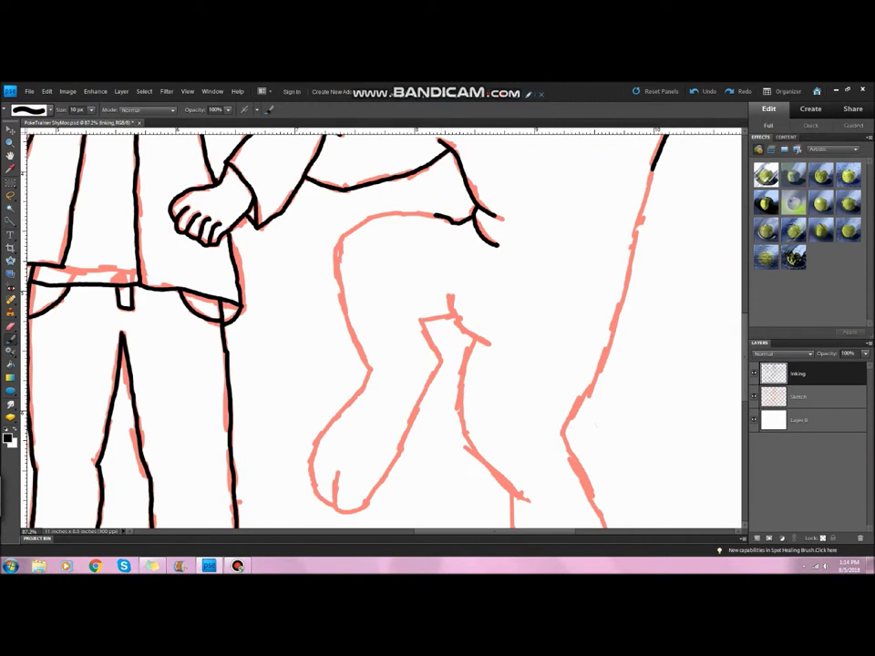
mouse_move(412, 213)
left_mouse_down()
mouse_move(369, 374)
mouse_move(314, 495)
mouse_move(426, 319)
left_mouse_up()
key("ctrl+z")
mouse_move(339, 509)
left_mouse_down()
mouse_move(442, 359)
mouse_move(453, 315)
left_mouse_up()
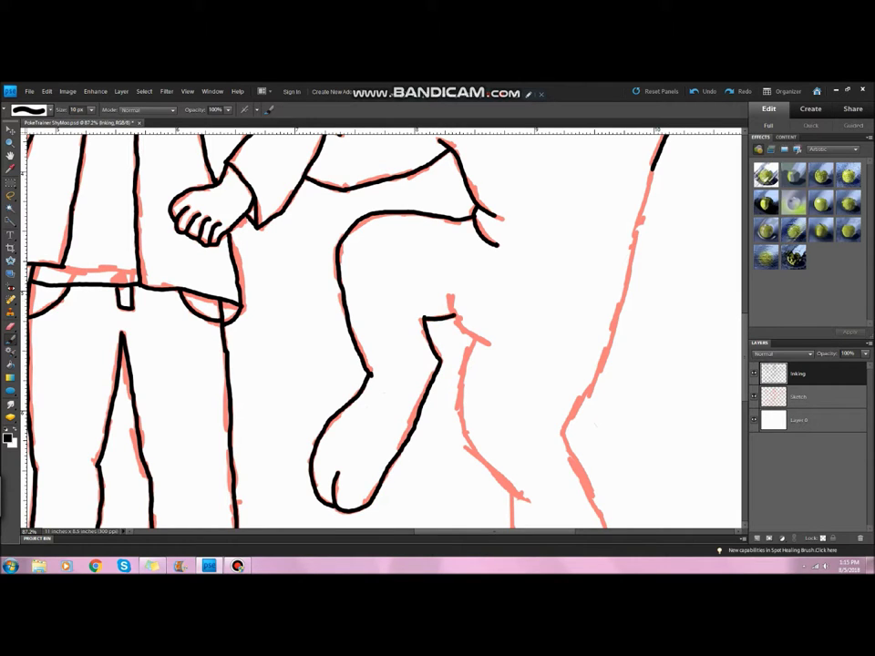
Ink the fox-like creature's back line and its standing leg down to the two-toed paw
left_click_drag(666, 137, 563, 428)
left_click_drag(460, 340, 524, 492)
scroll(383, 328, "down", 3)
left_click_drag(513, 290, 504, 456)
left_click_drag(563, 228, 583, 451)
key("e")
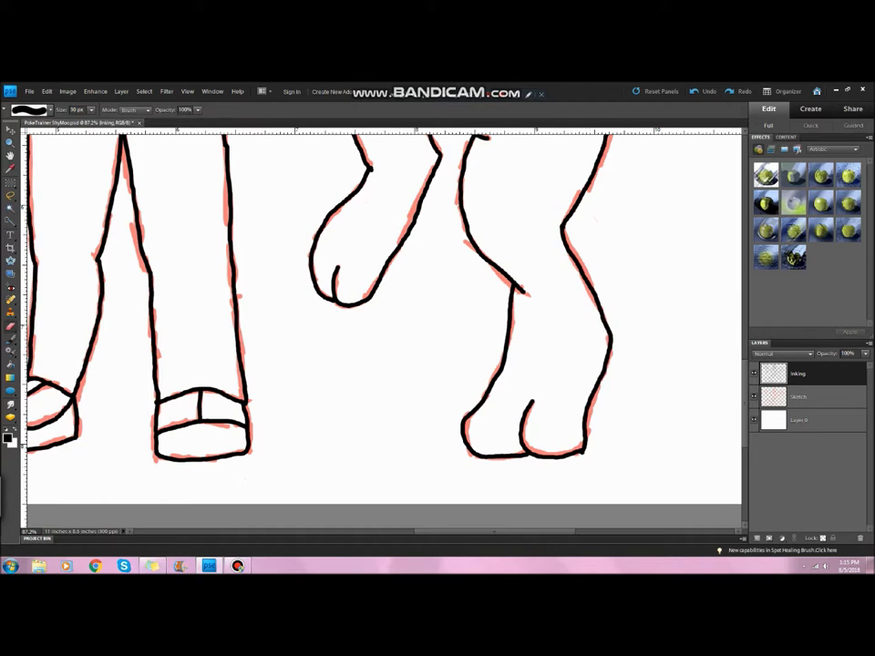
Ink the closed eyes and curled mouth of the small creature on the trainer's shoulder with a 5 px brush
key("ctrl+0")
key("ctrl+plus")
key("ctrl+plus")
key("ctrl+plus")
key("ctrl+plus")
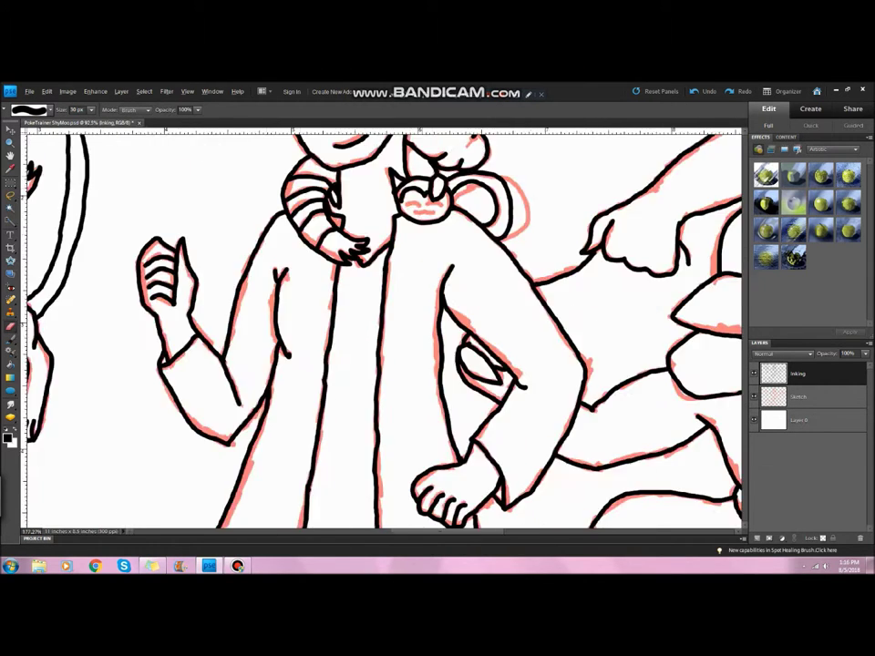
left_click_drag(417, 276, 486, 281)
left_click_drag(366, 312, 442, 316)
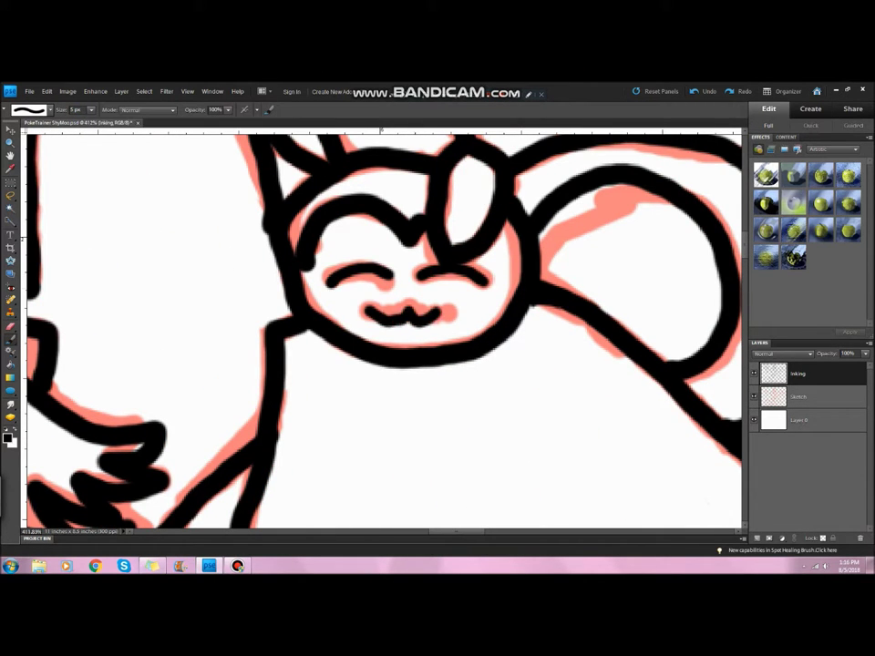
Hide the Sketch layer and set the foreground color to a dark reddish-brown
key("ctrl+0")
left_click(754, 397)
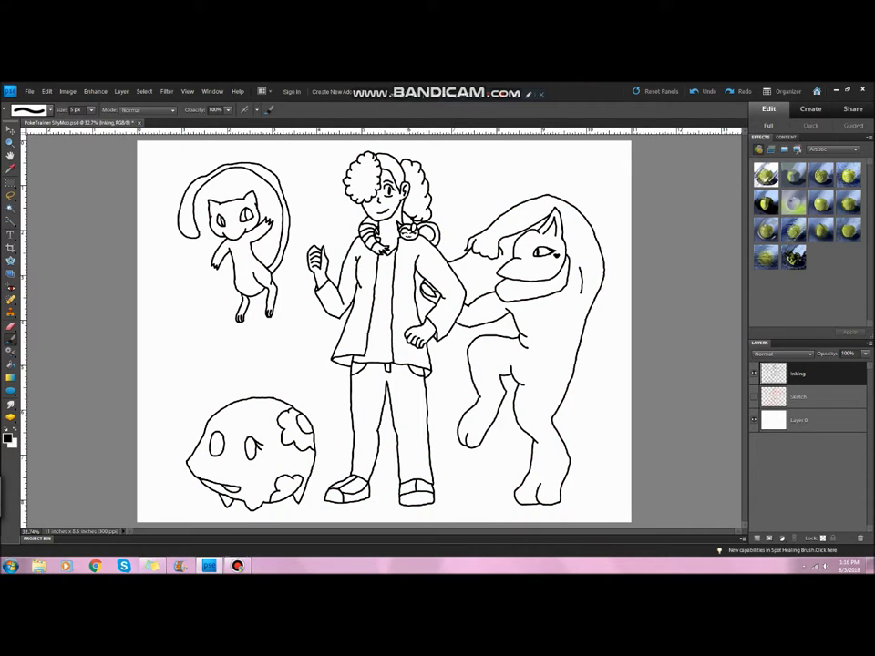
left_click(7, 439)
left_click(484, 319)
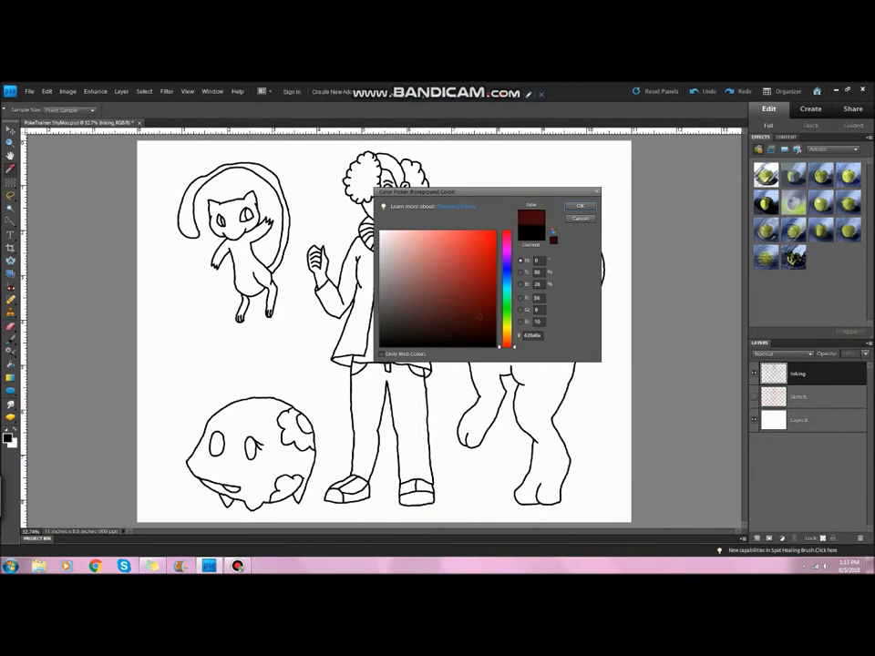
left_click(580, 202)
Create a new layer named Color between the Inking and Sketch layers
left_click(758, 539)
left_click_drag(793, 405, 793, 397)
double_click(805, 397)
type("Color")
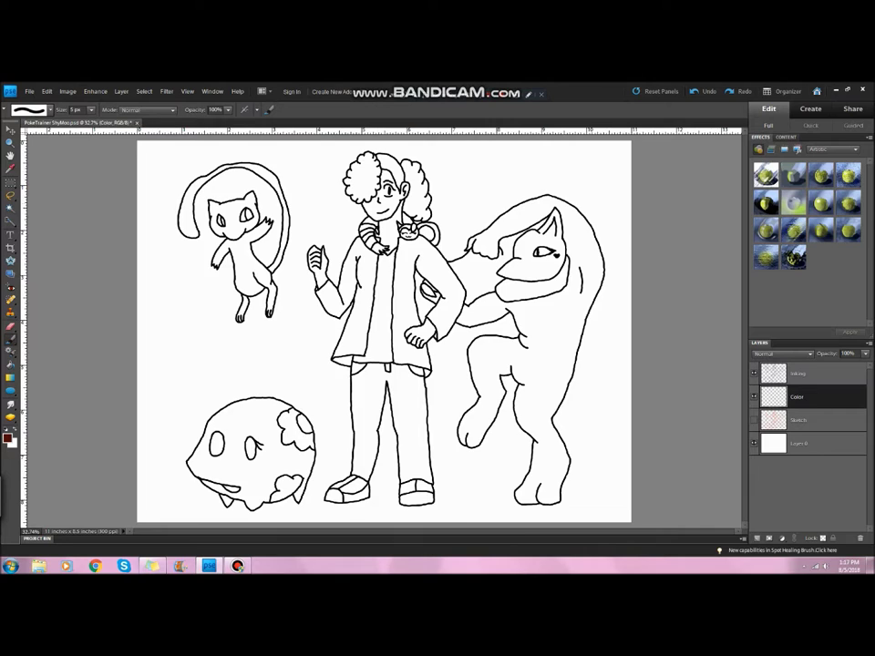
Paint all of the trainer's curly hair dark reddish-brown with a 20 px brush on the Color layer
scroll(381, 182, "up", 5)
mouse_move(315, 196)
left_mouse_down()
mouse_move(241, 273)
mouse_move(232, 355)
mouse_move(274, 379)
mouse_move(360, 274)
mouse_move(351, 196)
mouse_move(319, 173)
mouse_move(296, 355)
left_mouse_up()
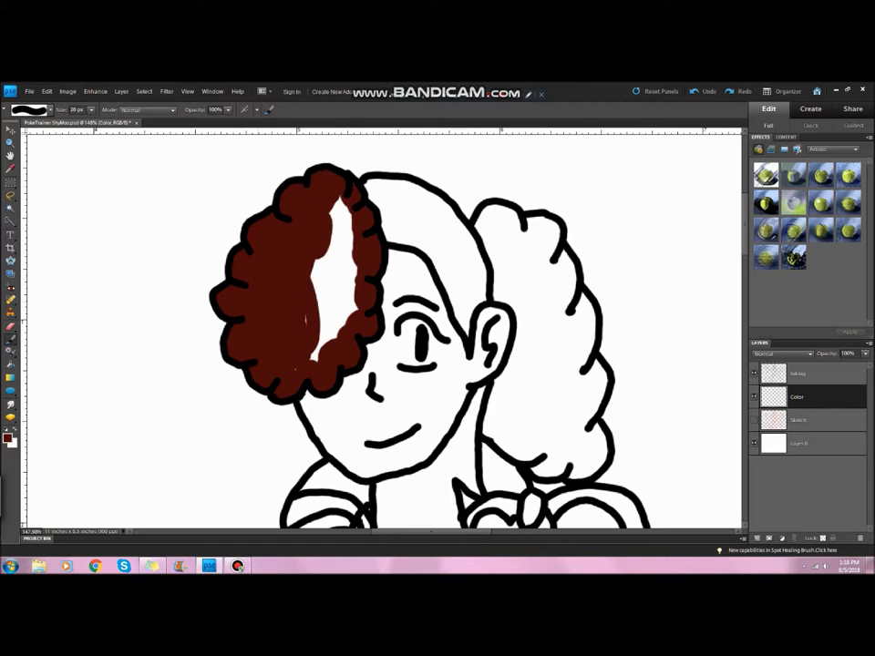
left_click_drag(337, 214, 314, 351)
mouse_move(456, 315)
left_mouse_down()
mouse_move(470, 260)
mouse_move(493, 274)
left_mouse_up()
mouse_move(392, 191)
left_mouse_down()
mouse_move(460, 273)
mouse_move(401, 200)
mouse_move(456, 228)
mouse_move(419, 187)
mouse_move(410, 237)
mouse_move(437, 191)
mouse_move(461, 265)
mouse_move(460, 356)
mouse_move(401, 392)
mouse_move(438, 461)
left_mouse_up()
scroll(410, 274, "up", 2)
mouse_move(492, 283)
left_mouse_down()
mouse_move(510, 428)
mouse_move(456, 474)
mouse_move(411, 401)
mouse_move(456, 383)
left_mouse_up()
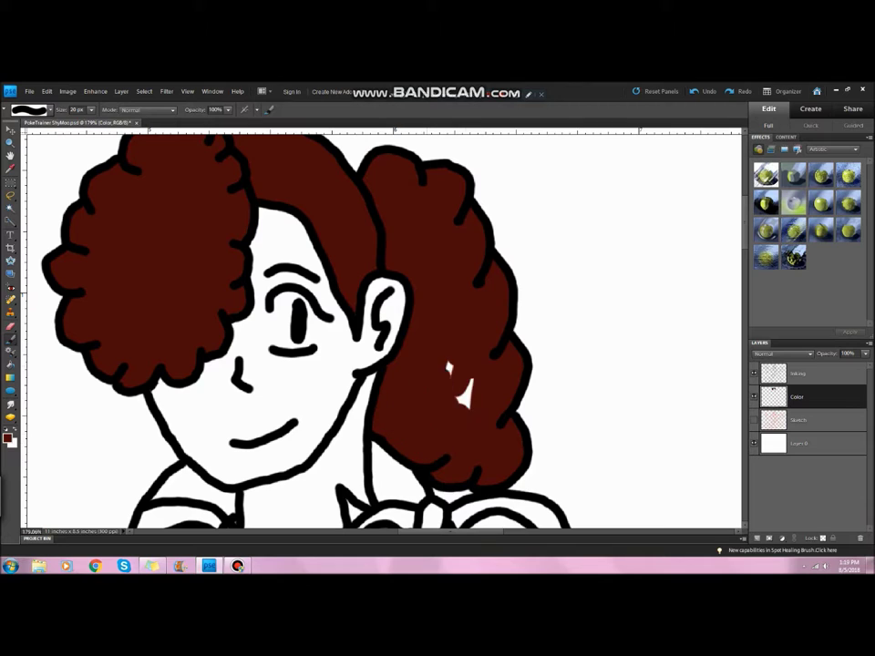
Choose a light peach skin tone and paint the trainer's ear and the edge of the face along the hairline
left_click(8, 439)
left_click(424, 235)
left_click(578, 204)
mouse_move(263, 211)
left_mouse_down()
mouse_move(319, 292)
mouse_move(346, 360)
left_mouse_up()
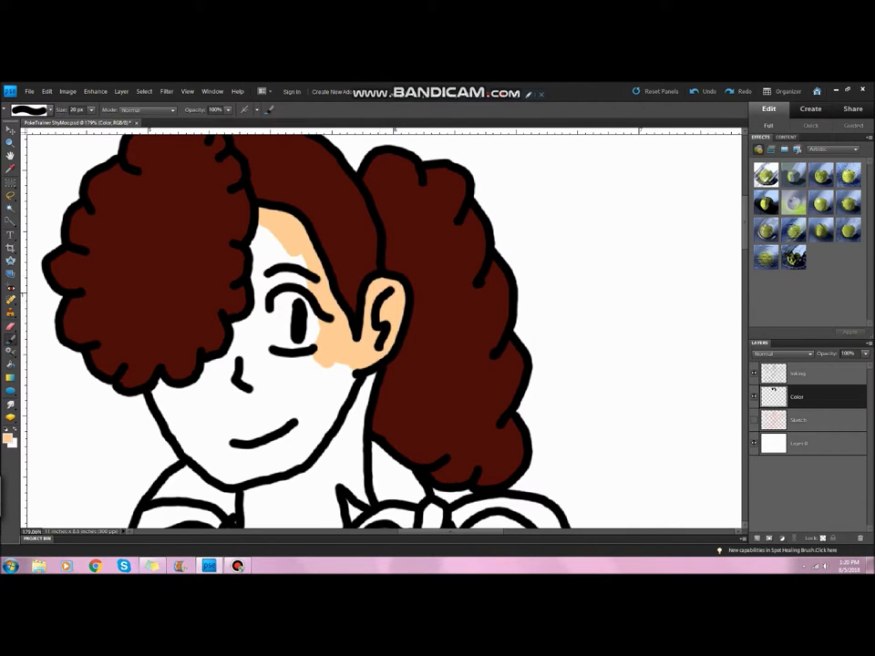
Fill the background Layer 0 with a strong blue using the Paint Bucket
left_click(798, 443)
left_click(8, 439)
left_click(506, 293)
left_click(468, 254)
left_click(578, 203)
key("k")
left_click(638, 274)
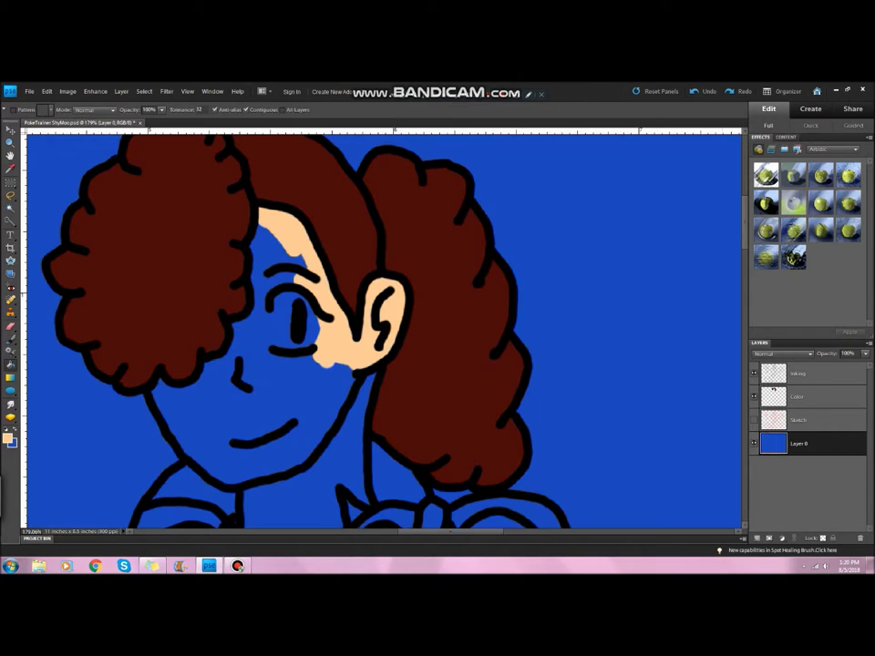
Paint the rest of the trainer's face and neck in peach on the Color layer, leaving the eye unpainted
left_click(798, 397)
key("b")
mouse_move(274, 211)
left_mouse_down()
mouse_move(260, 242)
mouse_move(260, 301)
mouse_move(342, 401)
mouse_move(192, 402)
mouse_move(228, 437)
mouse_move(301, 429)
mouse_move(310, 465)
left_mouse_up()
scroll(364, 364, "down", 3)
mouse_move(260, 378)
left_mouse_down()
mouse_move(246, 483)
mouse_move(257, 500)
left_mouse_up()
scroll(364, 365, "down", 3)
mouse_move(333, 256)
left_mouse_down()
mouse_move(344, 364)
mouse_move(314, 424)
left_mouse_up()
mouse_move(273, 269)
left_mouse_down()
mouse_move(287, 388)
mouse_move(306, 273)
left_mouse_up()
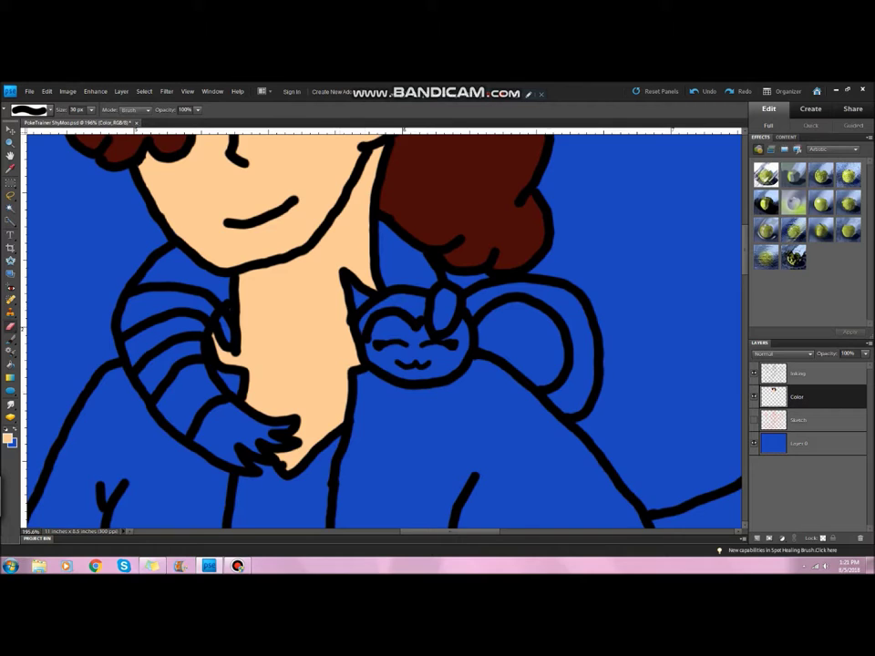
Paint the white of the trainer's eye in off-white #edebe9
scroll(383, 328, "down", 3)
scroll(419, 292, "up", 5)
key("i")
left_click(9, 439)
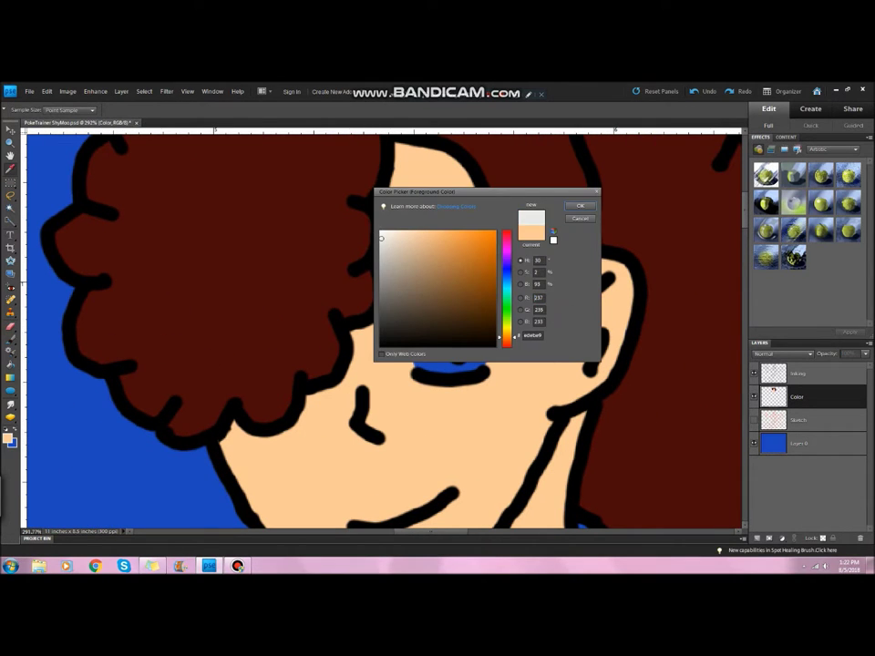
left_click(580, 206)
key("b")
mouse_move(415, 310)
left_mouse_down()
mouse_move(436, 364)
mouse_move(487, 333)
left_mouse_up()
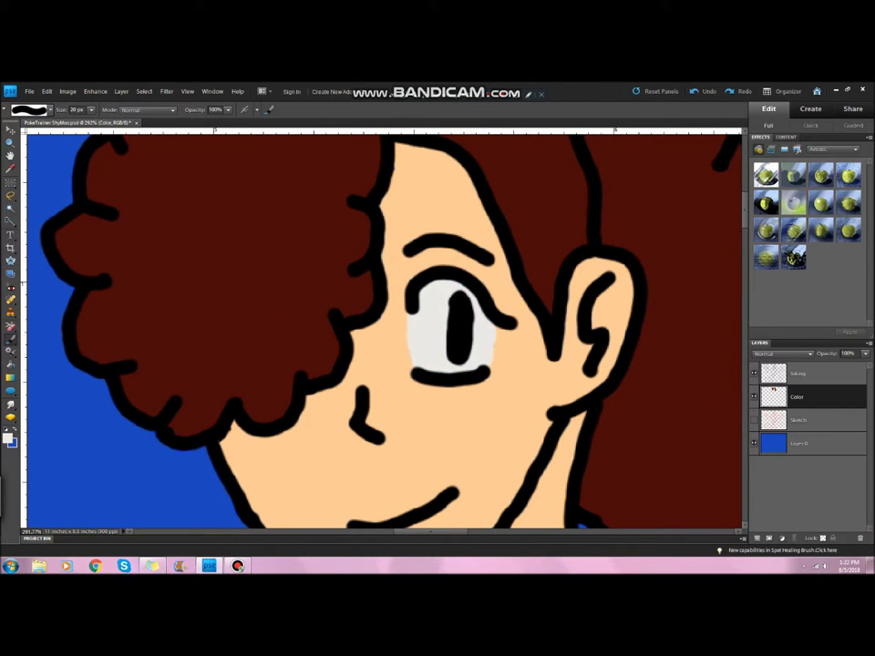
Erase a highlight notch from the trainer's pupil on the Inking layer and paint a very dark brown iris around it on the Color layer
key("alt+bracketright")
key("e")
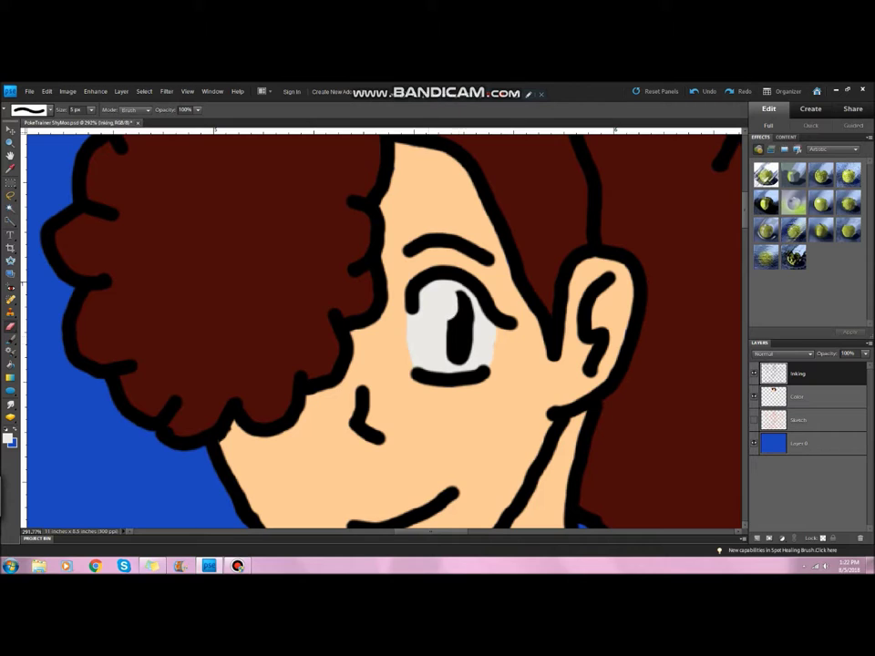
key("alt+bracketleft")
key("i")
left_click(9, 439)
key("Return")
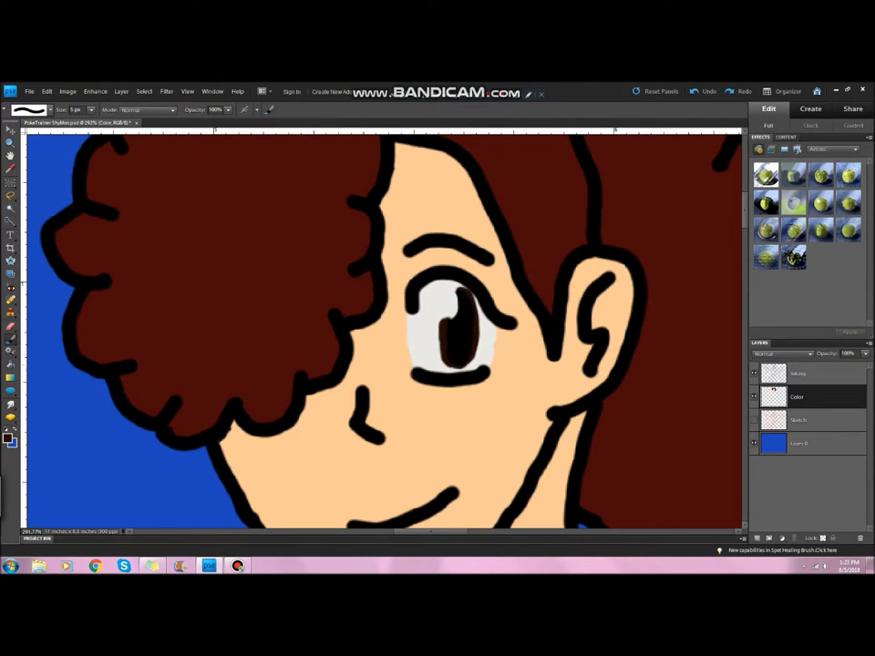
Paint the trainer's raised fist and wrist in the peach skin tone with a larger brush
scroll(351, 274, "down", 5)
scroll(383, 329, "down", 3)
key("bracketright")
key("bracketright")
key("bracketright")
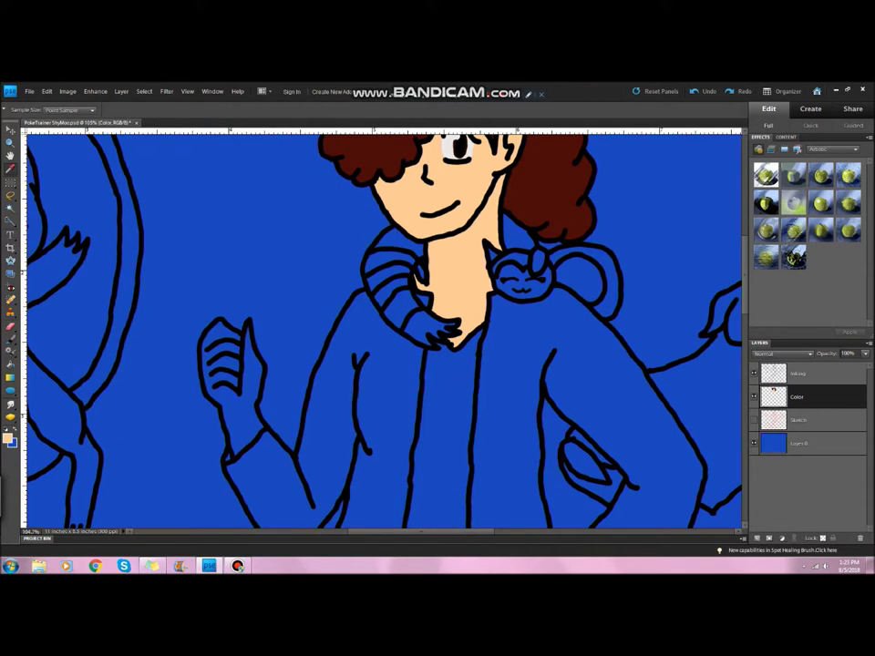
scroll(228, 383, "up", 3)
left_click_drag(173, 196, 242, 239)
mouse_move(205, 182)
left_mouse_down()
mouse_move(228, 292)
mouse_move(137, 219)
mouse_move(155, 305)
left_mouse_up()
scroll(365, 319, "down", 3)
mouse_move(239, 436)
left_mouse_down()
mouse_move(284, 392)
mouse_move(246, 314)
mouse_move(260, 324)
left_mouse_up()
Paint the trainer's hand on the hip in the same peach skin tone
scroll(364, 319, "down", 3)
scroll(625, 498, "up", 4)
scroll(474, 365, "down", 2)
mouse_move(401, 337)
left_mouse_down()
mouse_move(429, 428)
mouse_move(543, 467)
mouse_move(657, 283)
mouse_move(606, 244)
mouse_move(565, 365)
left_mouse_up()
Place the 250px-151Mew reference image, scaled to 27%, beside the Mew drawing
scroll(383, 328, "down", 5)
left_click(29, 91)
left_click(59, 229)
double_click(547, 426)
left_click_drag(384, 342, 243, 347)
left_click_drag(308, 415, 205, 297)
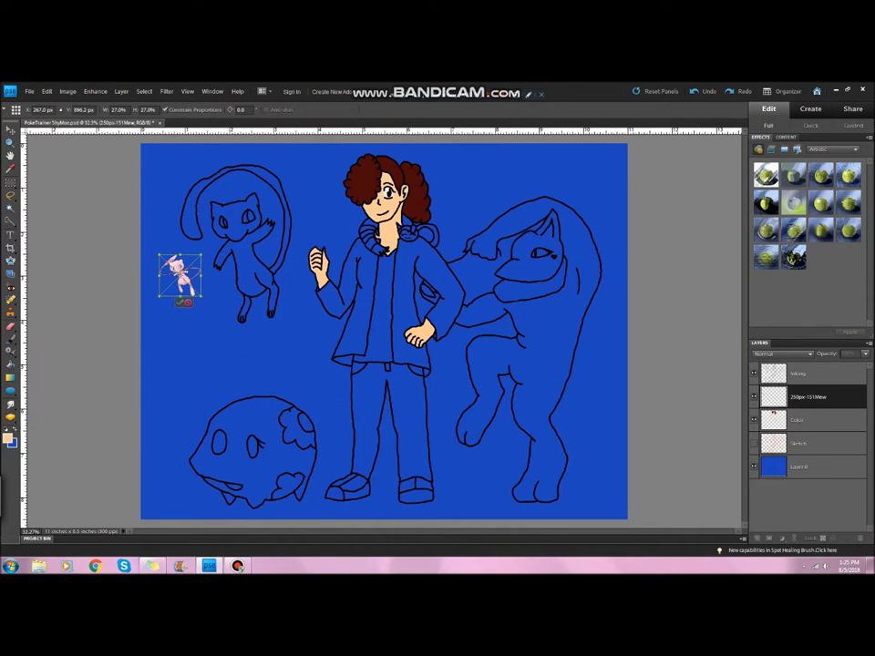
key("Return")
Sample the light pink from the Mew reference and paint a swatch of it beside the drawing on the Color layer
key("i")
scroll(196, 164, "up", 3)
left_click(9, 439)
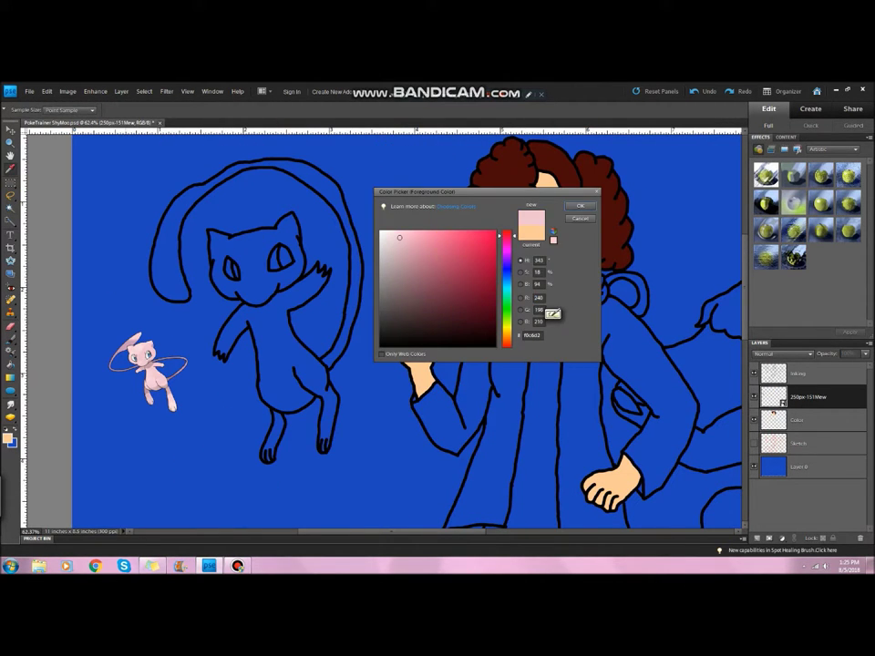
left_click(416, 237)
left_click(580, 204)
key("b")
left_click(451, 267)
left_click(798, 419)
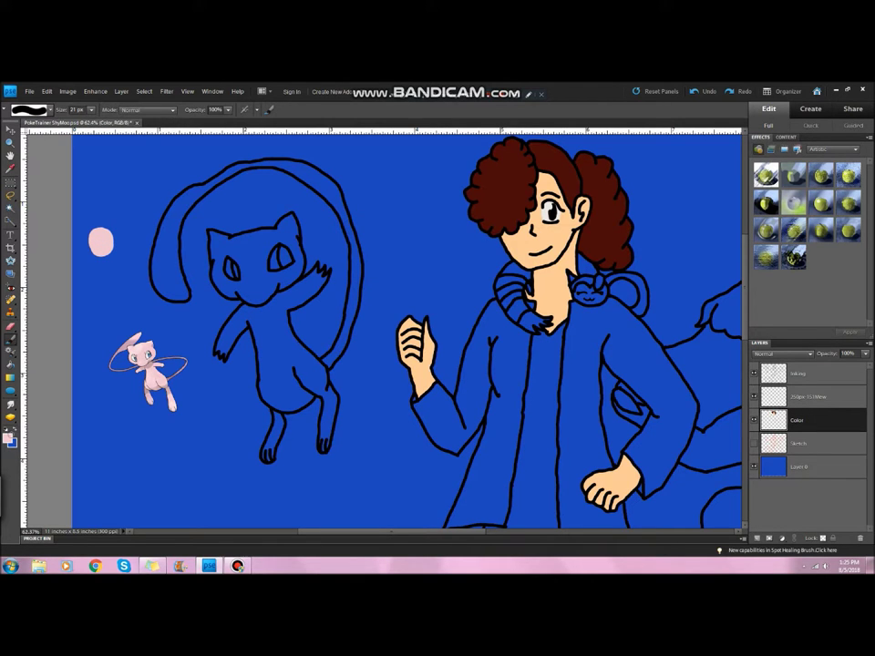
Add swatches of the reference's eye blue and darker pink beside the first one, and remove the reference image layer
left_click(9, 438)
scroll(151, 369, "up", 3)
key("Return")
scroll(383, 328, "up", 2)
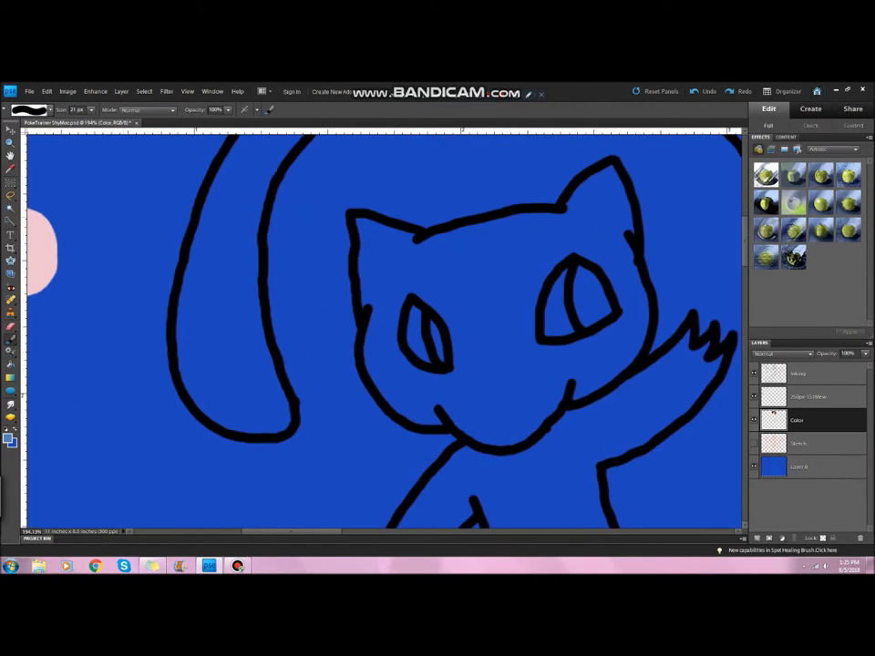
scroll(383, 328, "down", 2)
key("b")
scroll(383, 328, "down", 3)
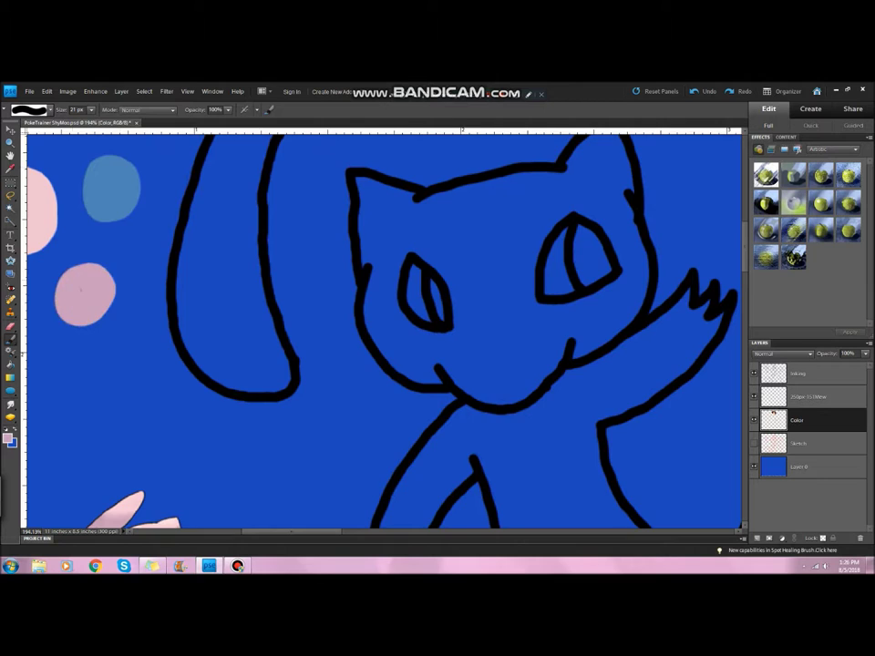
scroll(514, 295, "up", 2)
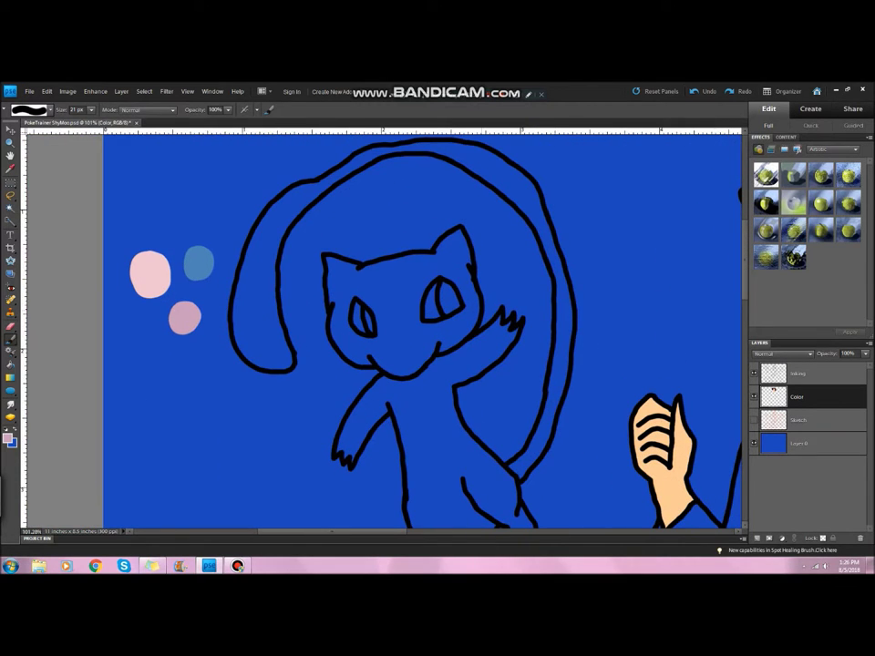
Paint Mew's whole head in the light pink swatch color with a 21 px brush, leaving the eyes unpainted
left_click(8, 438)
key("Return")
left_click_drag(328, 261, 351, 272)
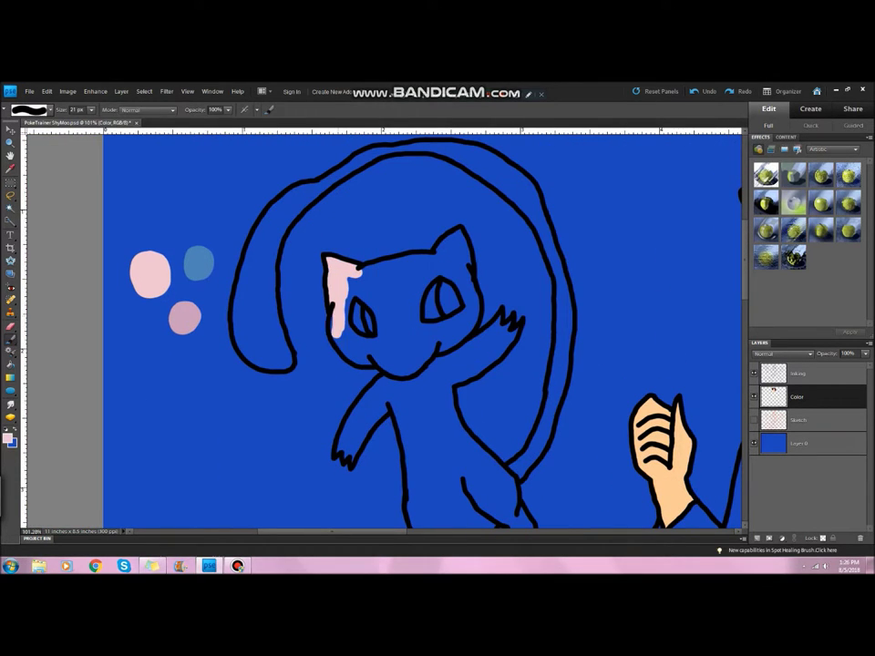
scroll(483, 337, "up", 2)
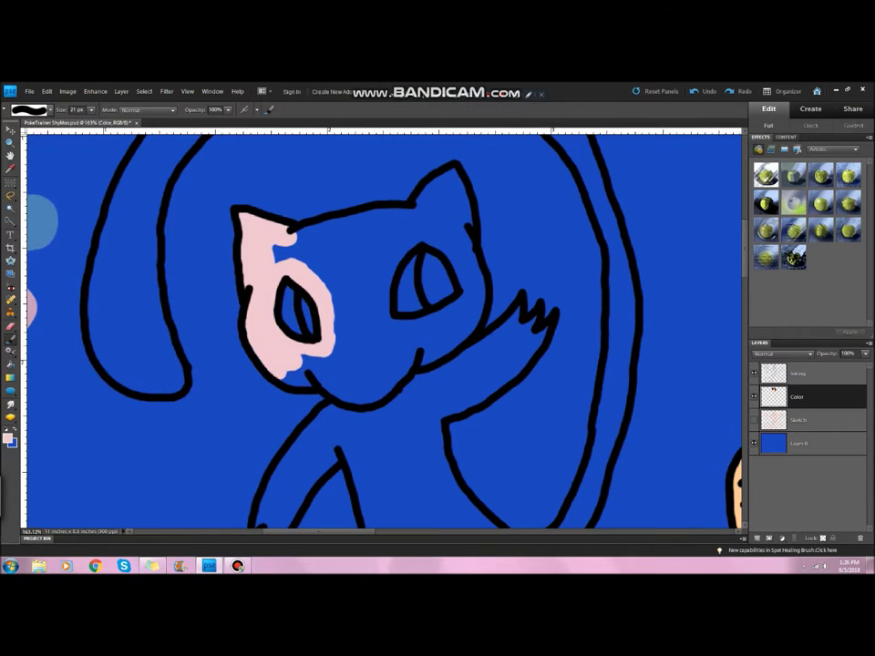
mouse_move(314, 369)
left_mouse_down()
mouse_move(387, 378)
mouse_move(460, 339)
mouse_move(465, 237)
mouse_move(283, 245)
left_mouse_up()
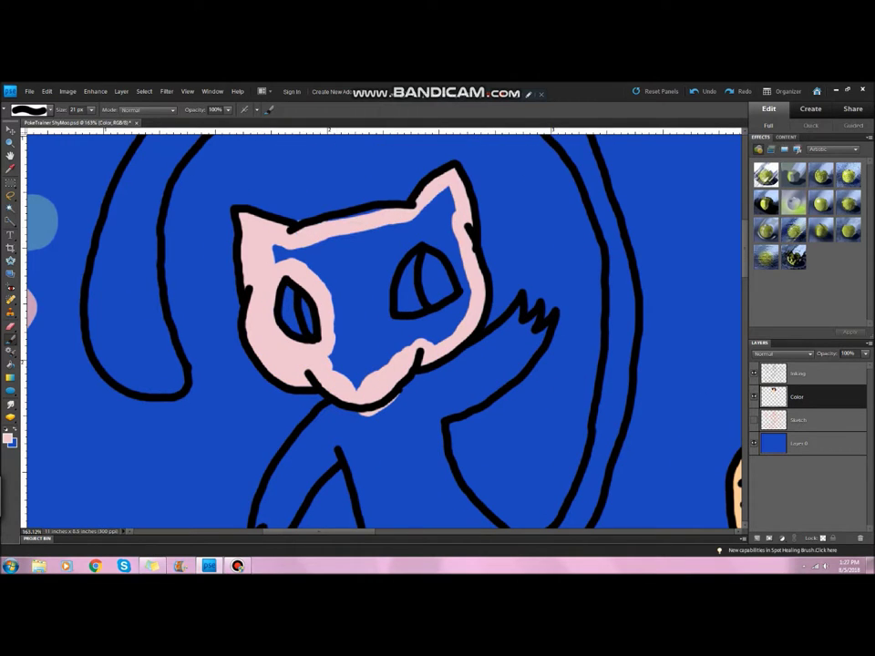
key("b")
left_click_drag(356, 235, 278, 262)
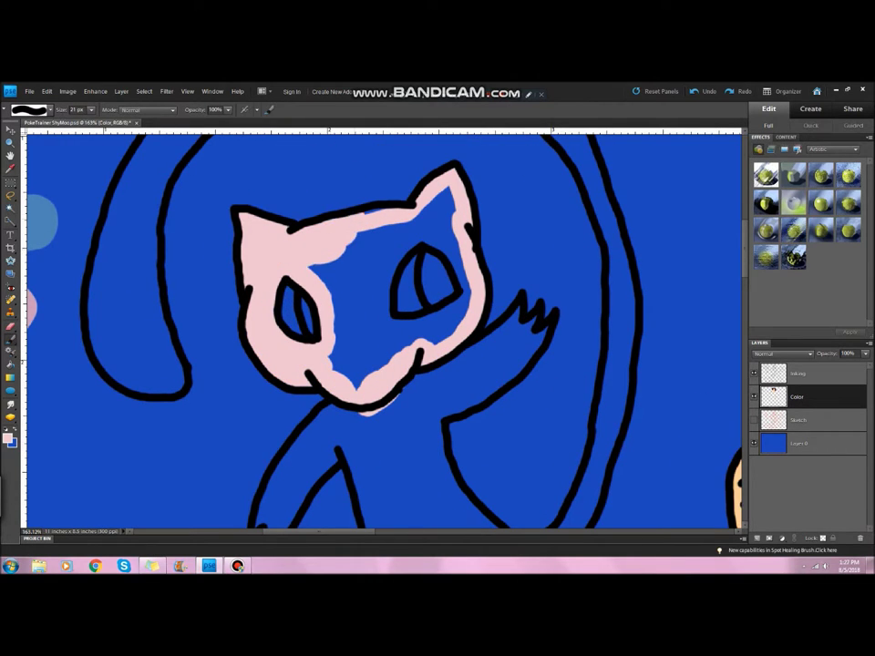
mouse_move(392, 265)
left_mouse_down()
mouse_move(329, 246)
mouse_move(301, 273)
mouse_move(337, 319)
mouse_move(381, 336)
left_mouse_up()
Paint both of Mew's arms and hands light pink
mouse_move(511, 337)
left_mouse_down()
mouse_move(498, 379)
mouse_move(417, 401)
left_mouse_up()
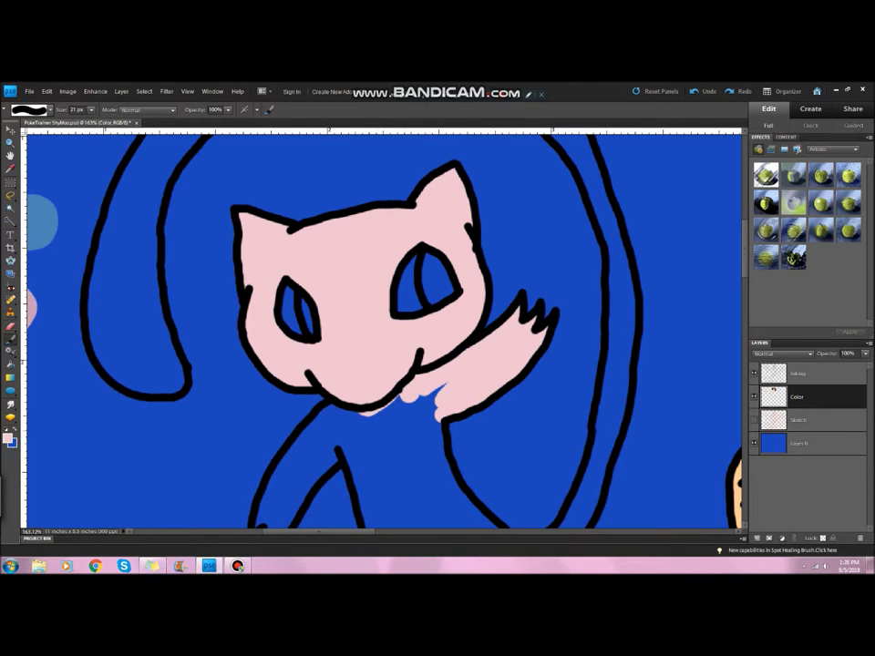
scroll(418, 401, "down", 4)
key("b")
left_click_drag(269, 360, 337, 264)
Paint Mew's torso and both legs light pink
scroll(338, 264, "down", 3)
scroll(338, 265, "up", 1)
mouse_move(401, 201)
left_mouse_down()
mouse_move(465, 301)
mouse_move(401, 351)
mouse_move(510, 374)
mouse_move(538, 392)
mouse_move(515, 415)
mouse_move(383, 401)
mouse_move(446, 420)
mouse_move(419, 456)
left_mouse_up()
scroll(419, 456, "down", 3)
left_click_drag(415, 351, 396, 415)
left_click_drag(551, 383, 547, 310)
Paint Mew's tail light pink from the body up to the top of its arc
scroll(547, 347, "up", 5)
mouse_move(584, 424)
left_mouse_down()
mouse_move(617, 290)
mouse_move(620, 179)
left_mouse_up()
scroll(383, 328, "up", 4)
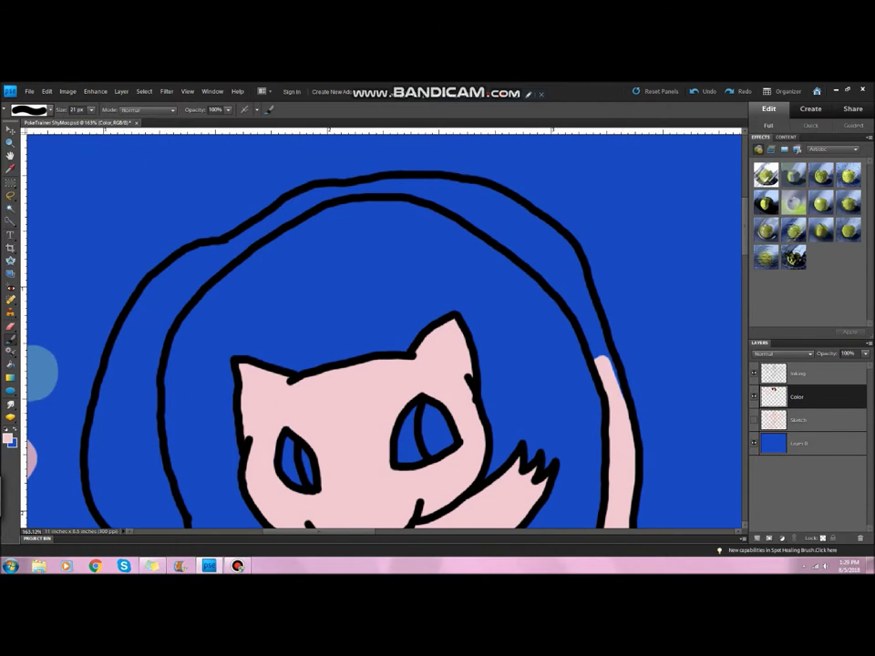
mouse_move(511, 228)
left_mouse_down()
mouse_move(467, 196)
mouse_move(418, 186)
left_mouse_up()
Paint the remainder of Mew's tail down to its wide tip in the darker pink
left_click(8, 438)
left_click(405, 250)
left_click(580, 204)
mouse_move(359, 188)
left_mouse_down()
mouse_move(310, 193)
mouse_move(139, 317)
left_mouse_up()
left_click_drag(142, 224, 80, 310)
scroll(383, 328, "down", 3)
mouse_move(109, 182)
left_mouse_down()
mouse_move(80, 255)
mouse_move(132, 310)
mouse_move(71, 274)
left_mouse_up()
Paint Mew's eyes with medium blue irises, bluish-white eye whites and dark navy pupils
key("ctrl+minus")
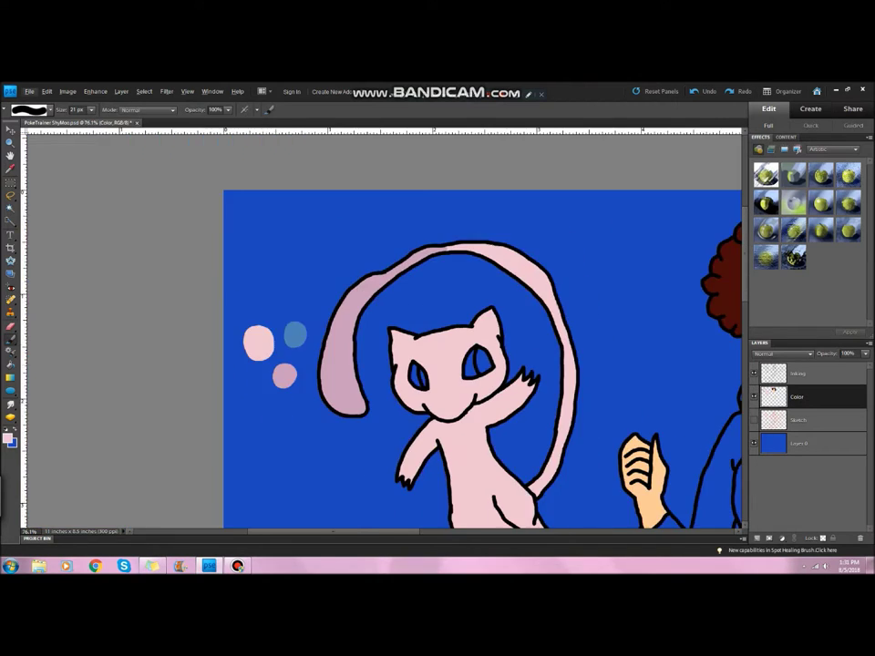
scroll(451, 381, "up", 3)
left_click(9, 439)
left_click(580, 207)
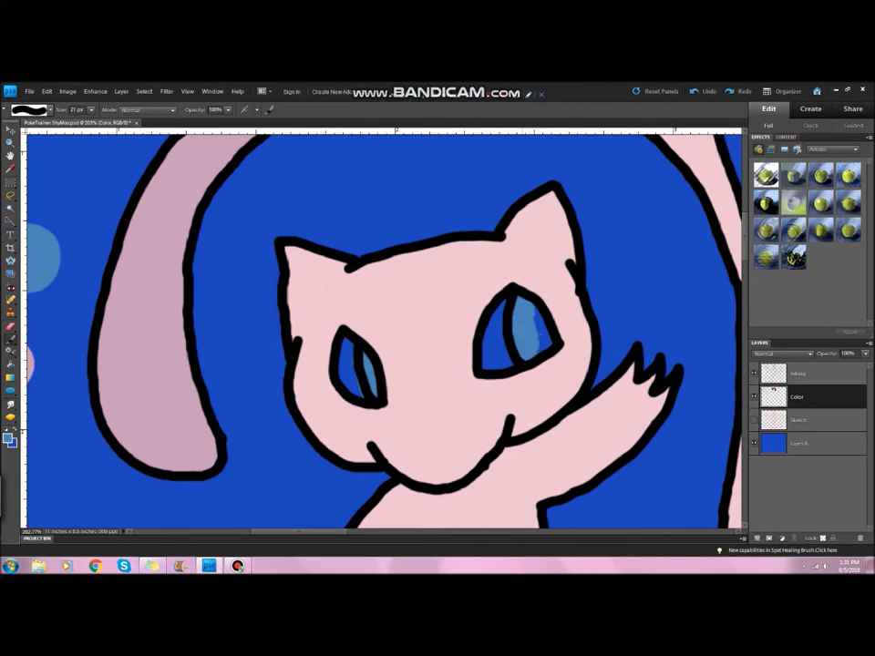
left_click(8, 439)
left_click(580, 204)
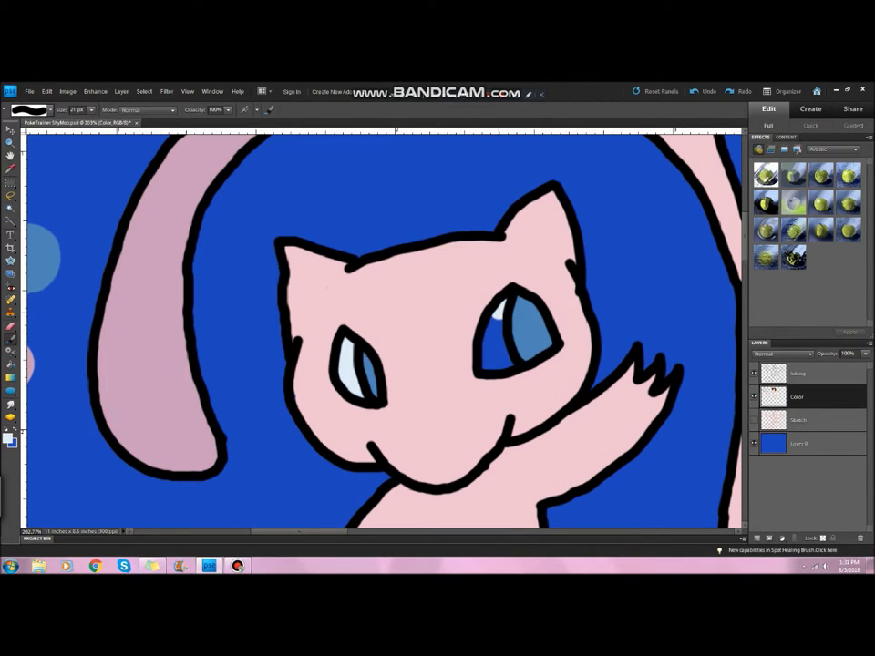
left_click(8, 438)
left_click(579, 204)
left_click_drag(521, 308, 536, 326)
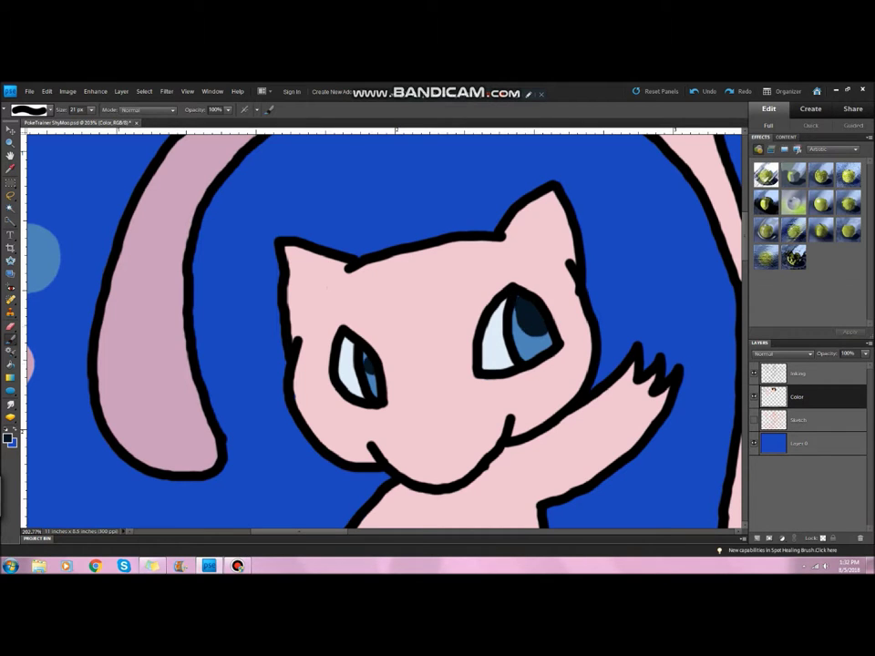
Place the 097_Hypno_OS1_Shiny reference image above the inked Hypno and make the Color layer active again
scroll(501, 424, "down", 5)
left_click_drag(547, 410, 217, 304)
left_click(29, 91)
left_click(41, 206)
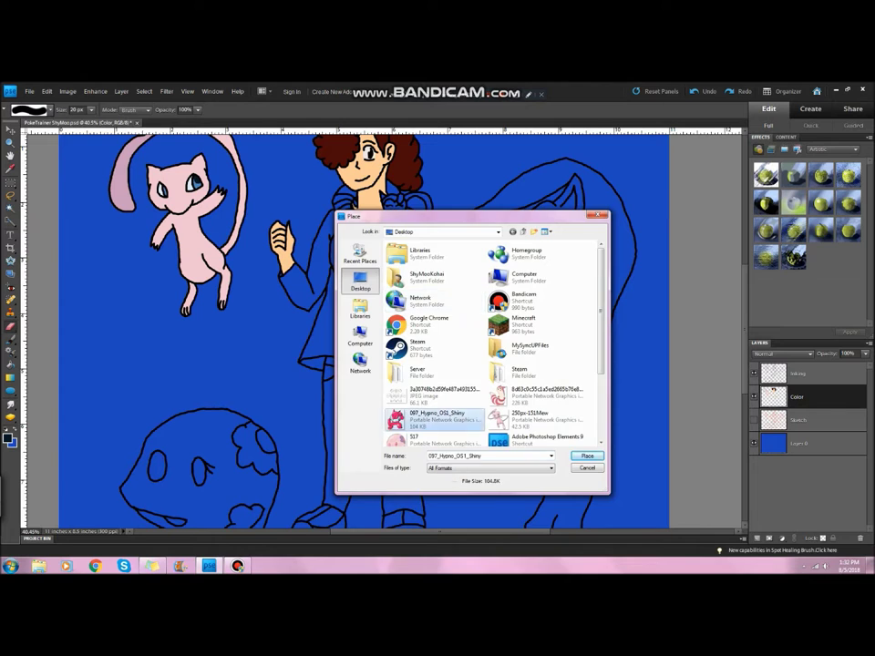
key("Return")
left_click(462, 212)
left_click(802, 420)
scroll(317, 258, "up", 3)
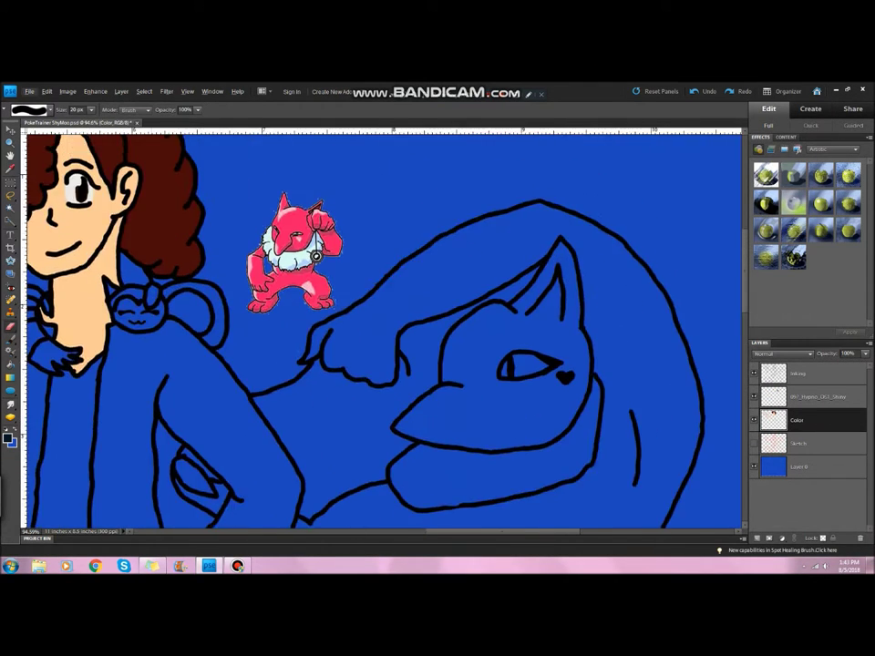
Sample the body pink and the ruff's pale mint from the Hypno reference and paint a swatch of each beside it
scroll(308, 184, "up", 2)
left_click(9, 439)
left_click(292, 273)
key("Return")
left_click(421, 198)
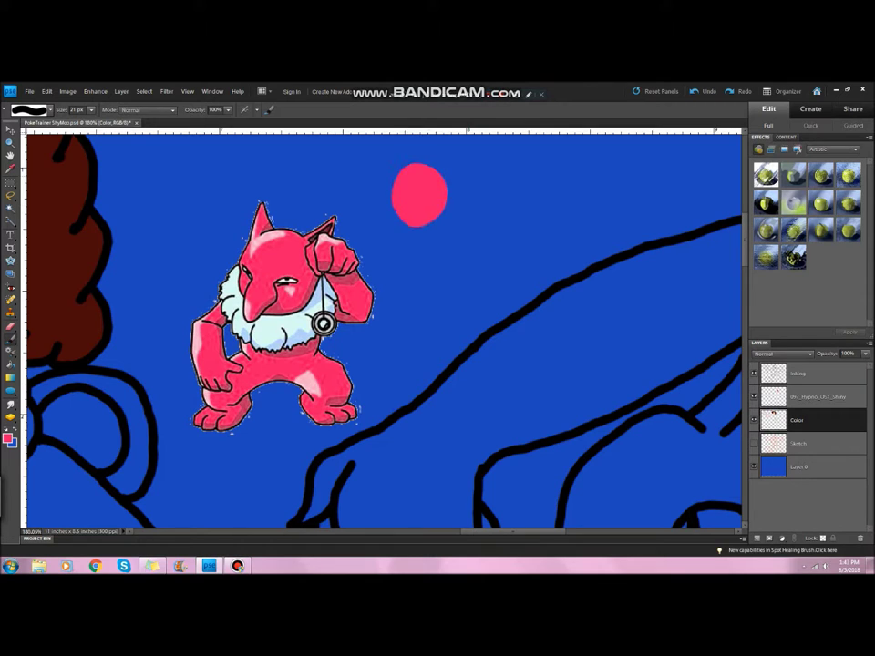
left_click(8, 440)
left_click(391, 235)
key("Return")
left_click(502, 229)
Sample the pendulum's light gray and dark gray from the reference and paint a swatch of each near the mint one
left_click(8, 440)
left_click(507, 267)
key("Return")
left_click(586, 181)
left_click(8, 440)
scroll(319, 319, "up", 3)
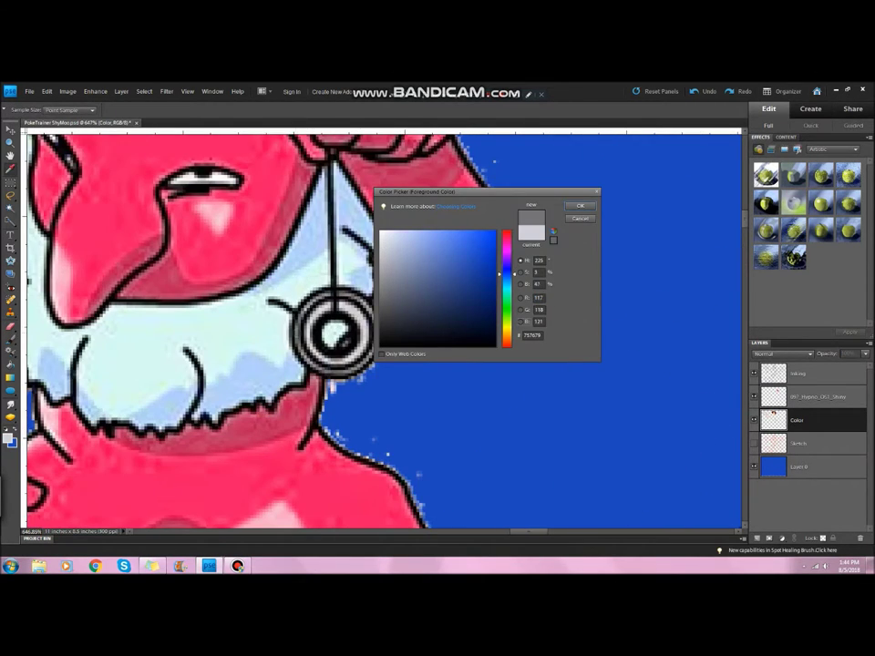
scroll(319, 319, "down", 2)
left_click(387, 293)
key("Return")
left_click(691, 194)
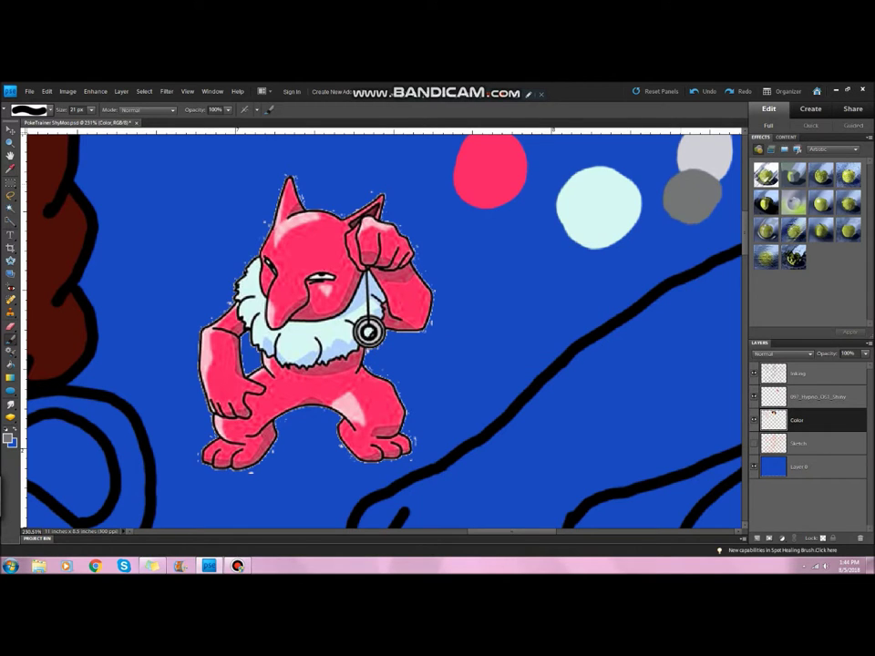
scroll(368, 332, "down", 5)
left_click(227, 207, "alt")
left_click_drag(415, 273, 369, 327)
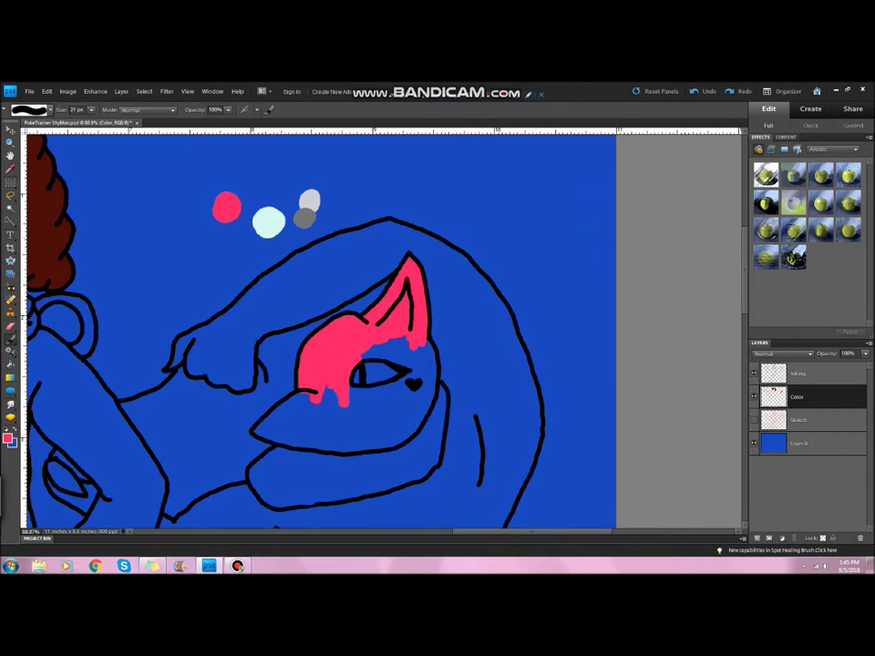
key("ctrl+z")
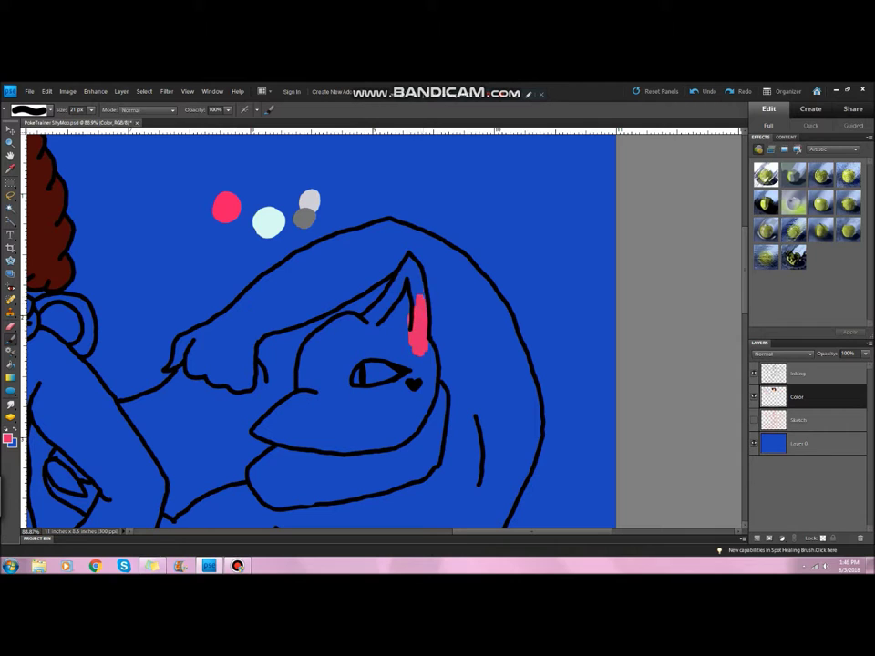
Paint Hypno's raised arm and hand, and the outer edge of its ear, in the softer reddish pink
scroll(229, 350, "up", 5)
mouse_move(199, 391)
left_mouse_down()
mouse_move(246, 305)
mouse_move(458, 456)
mouse_move(361, 439)
mouse_move(278, 402)
mouse_move(278, 314)
mouse_move(342, 258)
mouse_move(442, 287)
mouse_move(470, 351)
mouse_move(488, 219)
mouse_move(529, 178)
mouse_move(611, 201)
mouse_move(469, 228)
mouse_move(503, 242)
mouse_move(531, 232)
mouse_move(597, 178)
mouse_move(383, 244)
left_mouse_up()
scroll(336, 294, "down", 3)
mouse_move(429, 215)
left_mouse_down()
mouse_move(584, 164)
mouse_move(468, 151)
left_mouse_up()
scroll(383, 328, "up", 1)
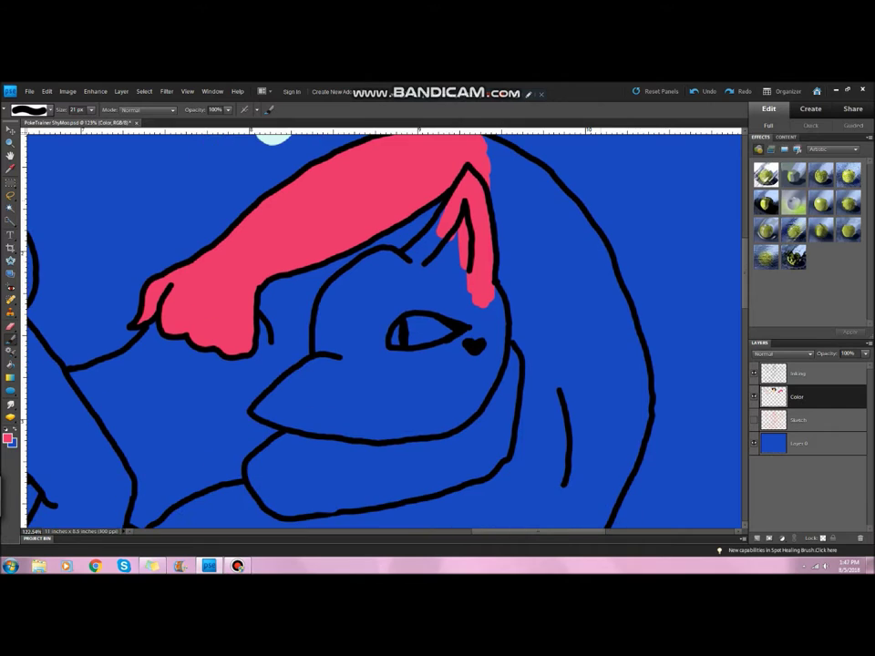
Paint the rest of Hypno's ear and its whole face down to the snout pink, leaving the eye unfilled
mouse_move(406, 266)
left_mouse_down()
mouse_move(479, 315)
mouse_move(451, 365)
left_mouse_up()
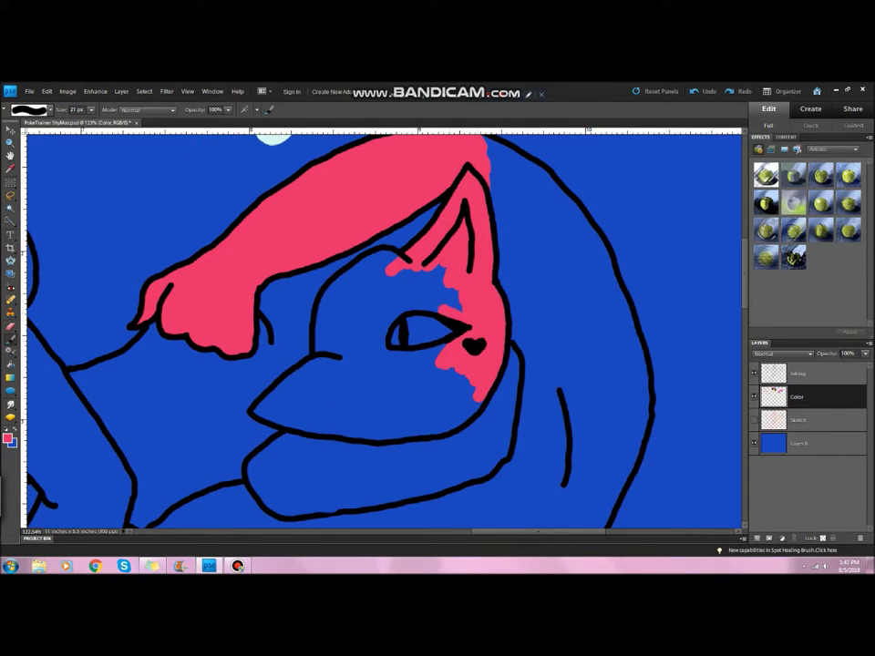
mouse_move(338, 283)
left_mouse_down()
mouse_move(323, 365)
mouse_move(382, 301)
mouse_move(365, 278)
left_mouse_up()
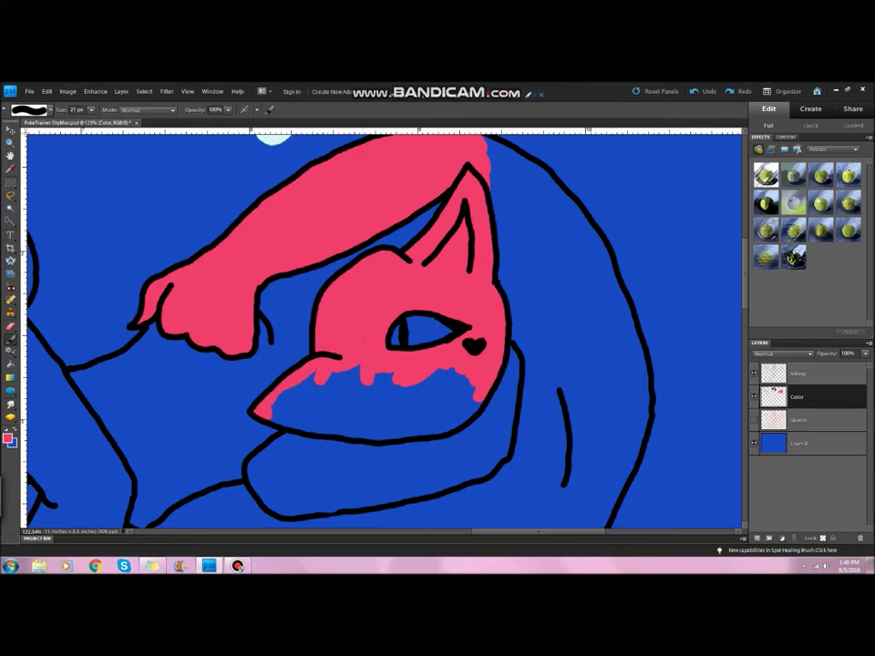
left_click_drag(351, 383, 315, 424)
left_click_drag(438, 388, 369, 415)
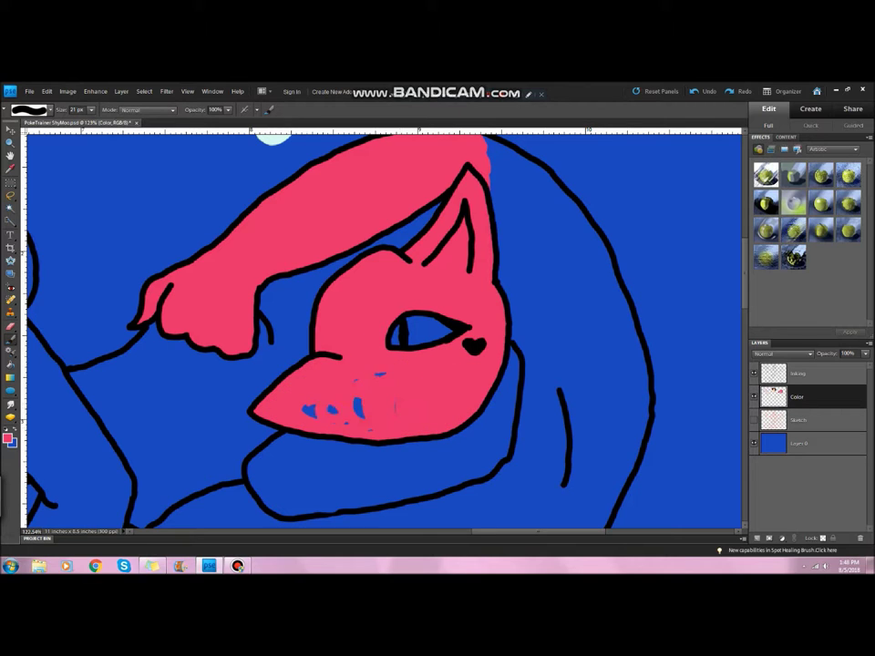
Paint Hypno's shoulder and upper back behind the head pink, from the raised arm down past the ruff
scroll(383, 329, "up", 1)
scroll(383, 328, "right", 2)
mouse_move(415, 187)
left_mouse_down()
mouse_move(460, 401)
mouse_move(520, 329)
mouse_move(474, 365)
mouse_move(534, 337)
left_mouse_up()
scroll(383, 328, "down", 2)
mouse_move(474, 301)
left_mouse_down()
mouse_move(488, 370)
mouse_move(560, 401)
left_mouse_up()
mouse_move(461, 365)
left_mouse_down()
mouse_move(474, 446)
mouse_move(438, 438)
mouse_move(498, 501)
left_mouse_up()
scroll(383, 328, "down", 3)
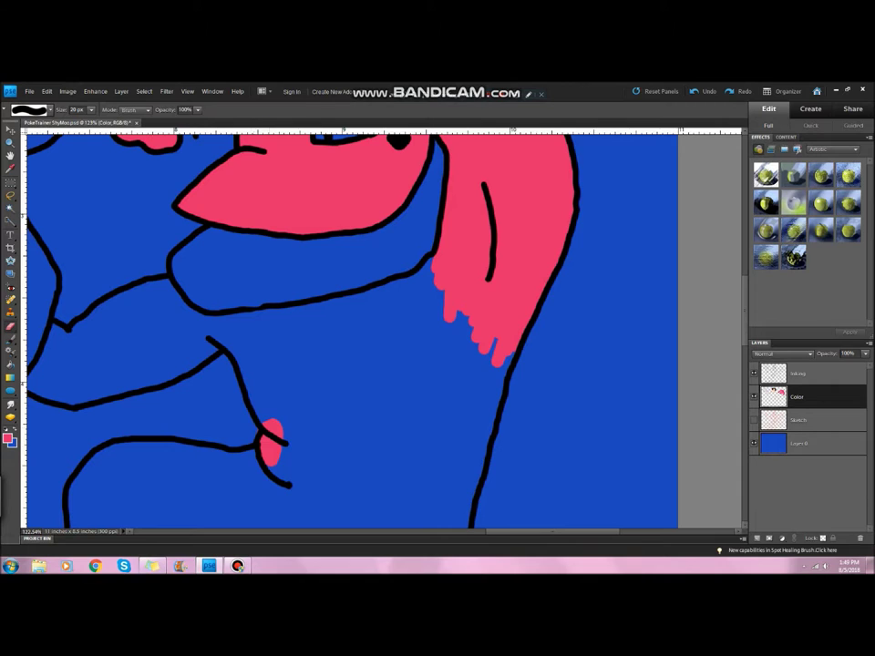
Paint Hypno's chest and torso below the ruff pink, down to the belly line
key("b")
mouse_move(474, 301)
left_mouse_down()
mouse_move(419, 411)
mouse_move(438, 461)
mouse_move(273, 465)
mouse_move(469, 456)
left_mouse_up()
mouse_move(274, 356)
left_mouse_down()
mouse_move(264, 410)
mouse_move(219, 328)
mouse_move(356, 301)
mouse_move(274, 328)
left_mouse_up()
left_click_drag(196, 335, 150, 288)
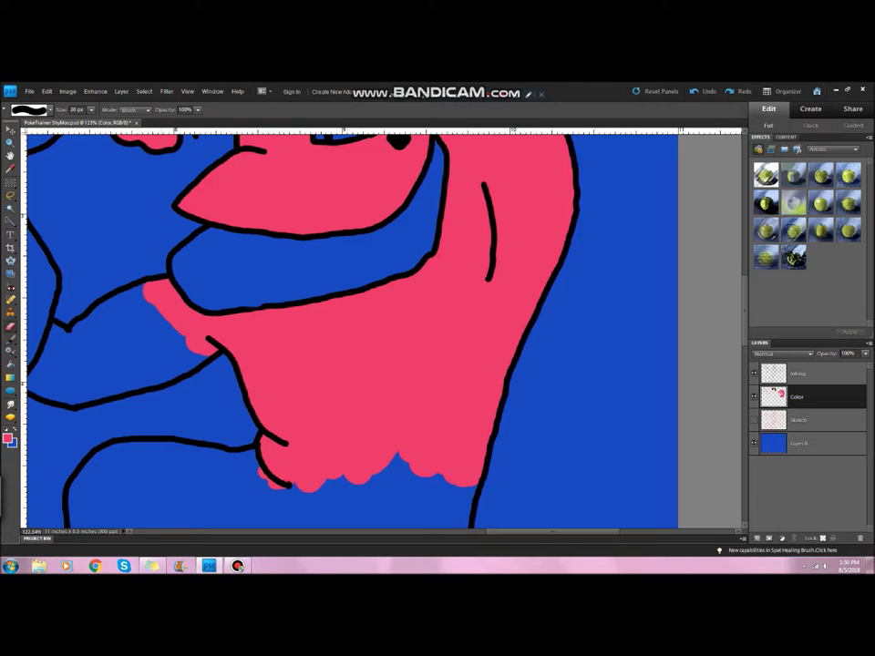
Paint Hypno's lower arm pink up to the trainer's sleeve, plus the hand showing through the trainer's bent arm
mouse_move(182, 356)
left_mouse_down()
mouse_move(146, 364)
mouse_move(105, 328)
mouse_move(91, 351)
mouse_move(41, 365)
left_mouse_up()
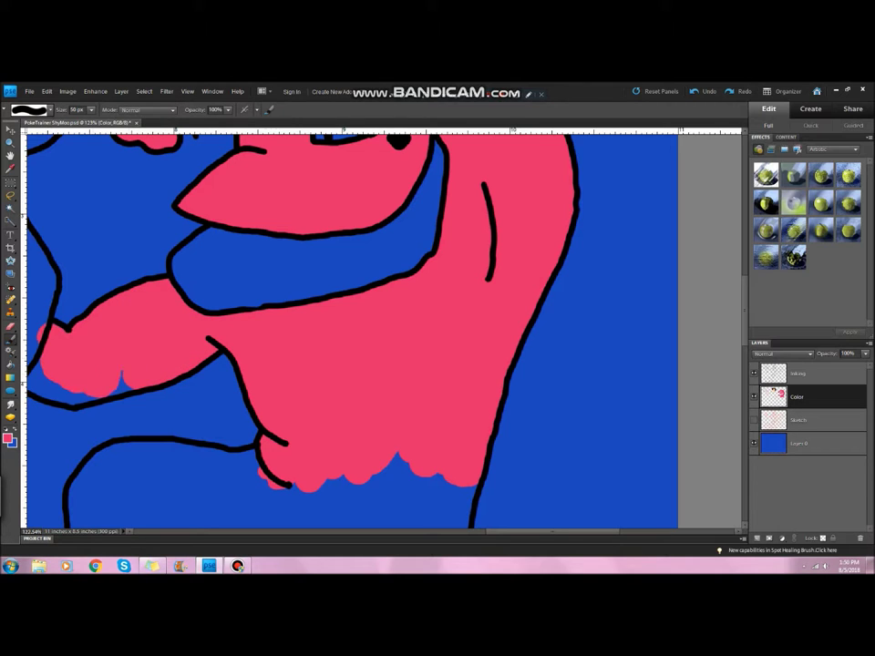
scroll(383, 328, "left", 5)
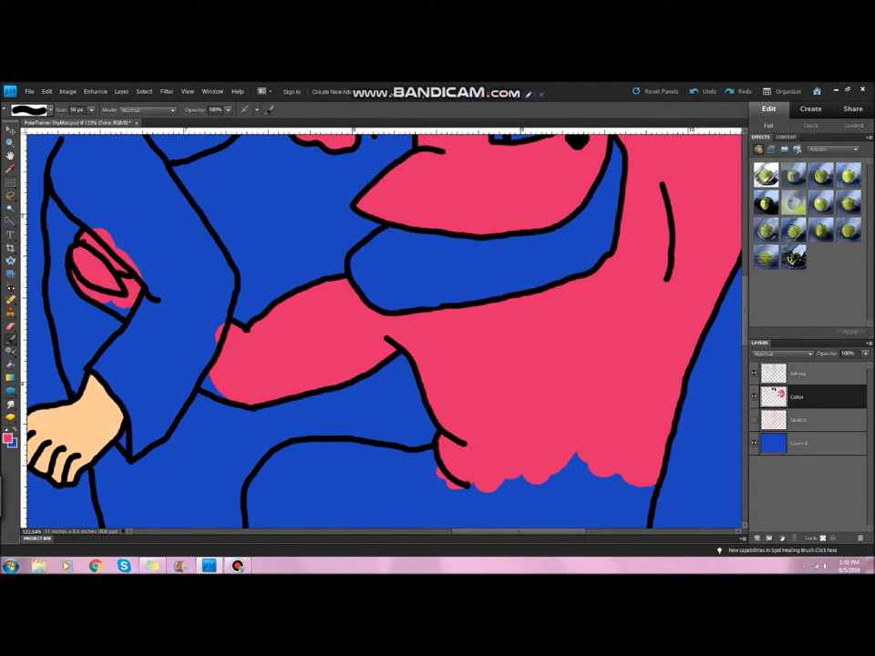
key("b")
scroll(438, 328, "down", 5)
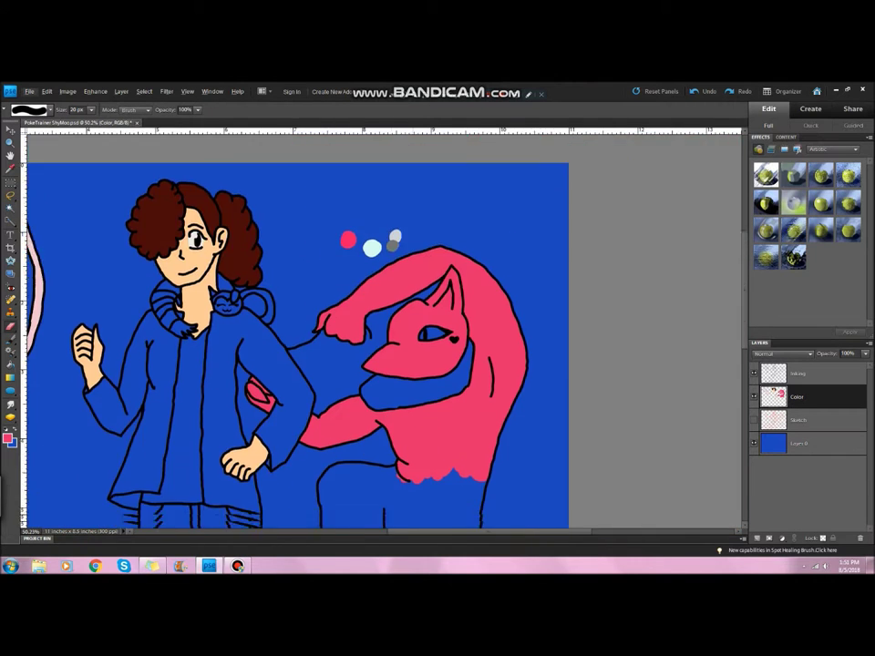
Paint Hypno's raised leg pink from the thigh down to the foot
scroll(428, 474, "up", 5)
key("b")
mouse_move(330, 354)
left_mouse_down()
mouse_move(383, 296)
mouse_move(273, 315)
mouse_move(278, 333)
mouse_move(305, 269)
mouse_move(228, 269)
mouse_move(214, 324)
mouse_move(274, 410)
mouse_move(242, 429)
left_mouse_up()
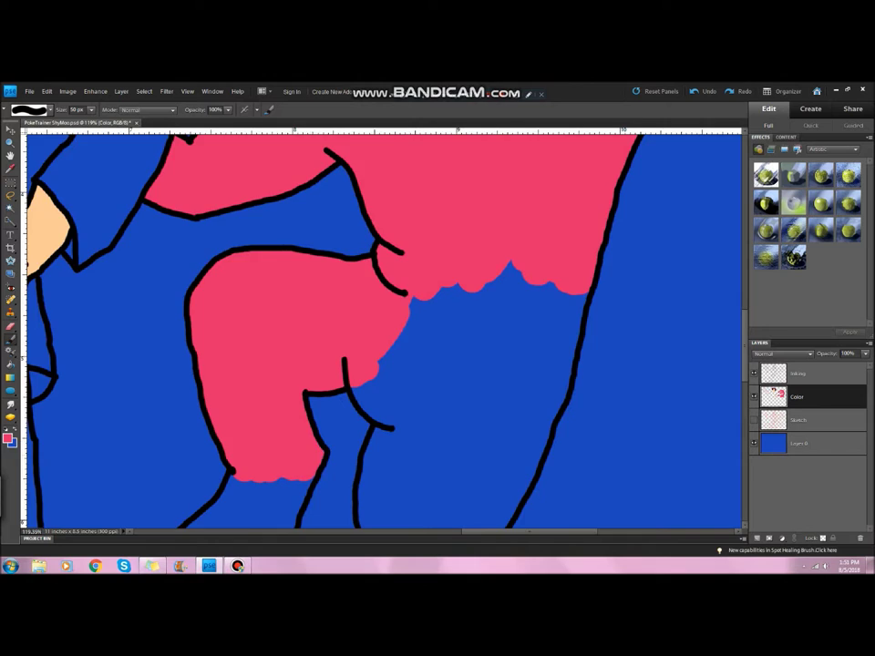
scroll(383, 328, "down", 3)
mouse_move(301, 301)
left_mouse_down()
mouse_move(169, 411)
mouse_move(205, 415)
mouse_move(183, 392)
left_mouse_up()
Paint Hypno's lower torso and standing leg pink down to the toes
scroll(383, 329, "up", 2)
mouse_move(364, 264)
left_mouse_down()
mouse_move(397, 292)
mouse_move(474, 255)
left_mouse_up()
mouse_move(511, 210)
left_mouse_down()
mouse_move(542, 237)
mouse_move(547, 269)
mouse_move(520, 360)
mouse_move(466, 402)
mouse_move(374, 378)
mouse_move(475, 438)
left_mouse_up()
scroll(383, 328, "down", 3)
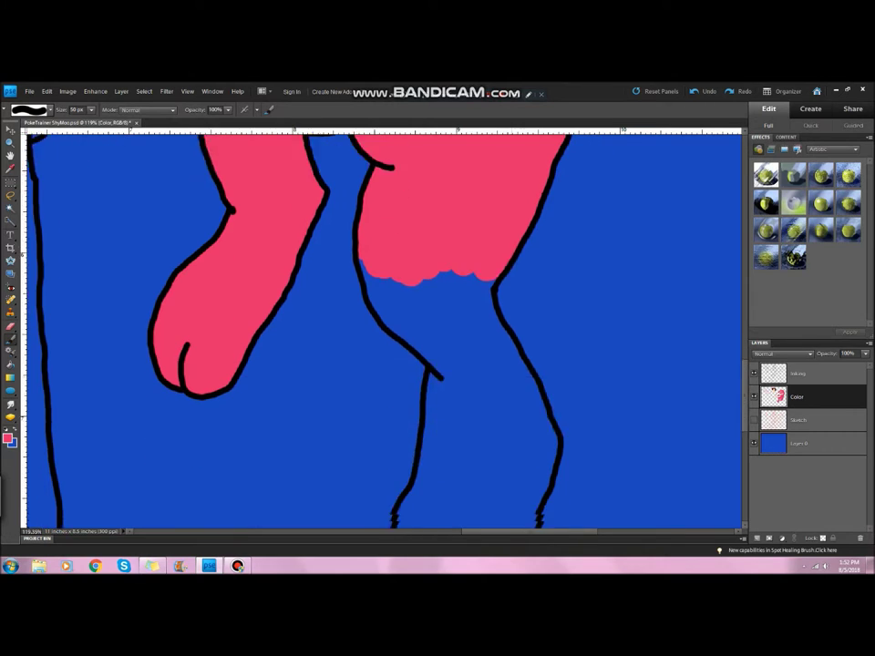
mouse_move(479, 260)
left_mouse_down()
mouse_move(483, 398)
mouse_move(447, 402)
mouse_move(534, 401)
left_mouse_up()
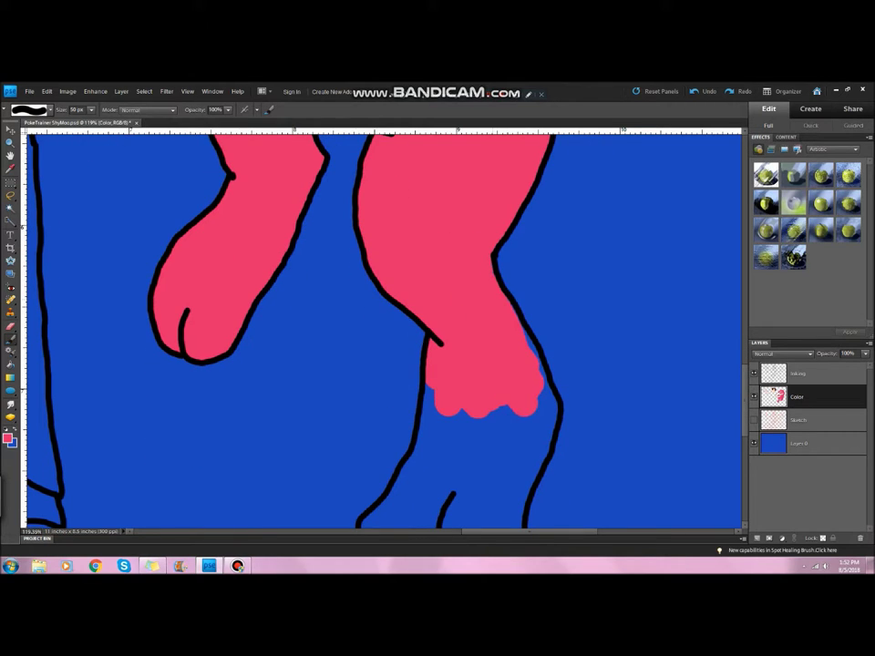
scroll(456, 365, "down", 2)
mouse_move(447, 365)
left_mouse_down()
mouse_move(433, 429)
mouse_move(369, 406)
left_mouse_up()
mouse_move(429, 292)
left_mouse_down()
mouse_move(524, 306)
mouse_move(506, 346)
mouse_move(492, 411)
left_mouse_up()
key("ctrl+0")
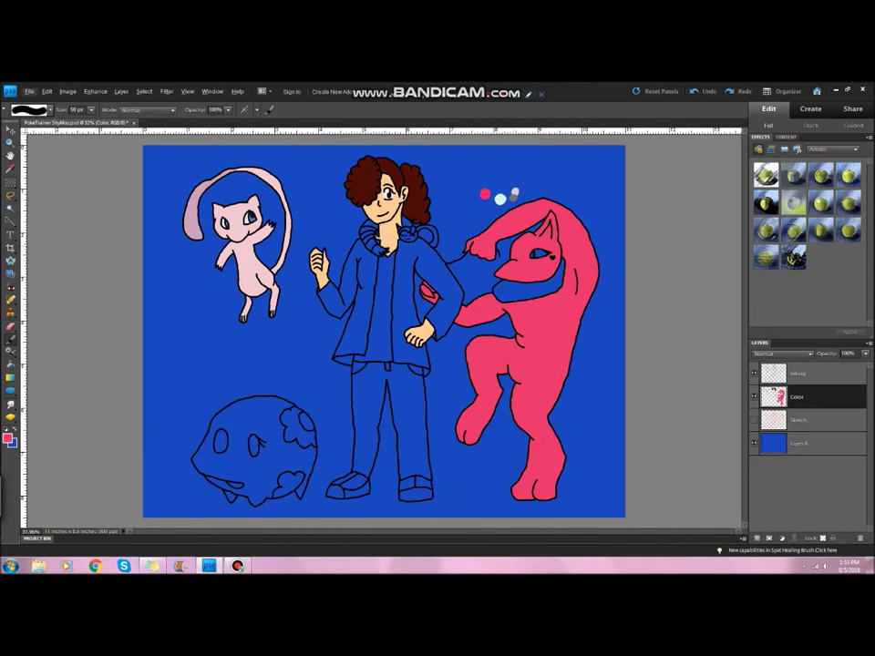
Pick up the pale mint color and fill the white of Hypno's eye with it
key("ctrl+plus")
key("ctrl+plus")
key("ctrl+plus")
left_click(9, 439)
key("Return")
key("ctrl+plus")
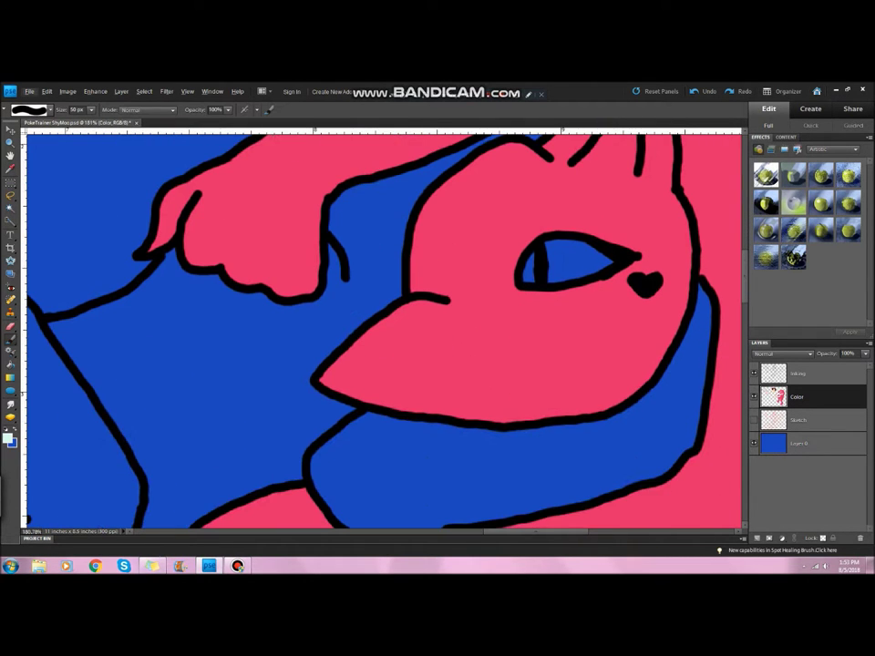
scroll(383, 328, "down", 3)
Paint Hypno's neck ruff pale mint across its full length beneath the head
left_click(9, 438)
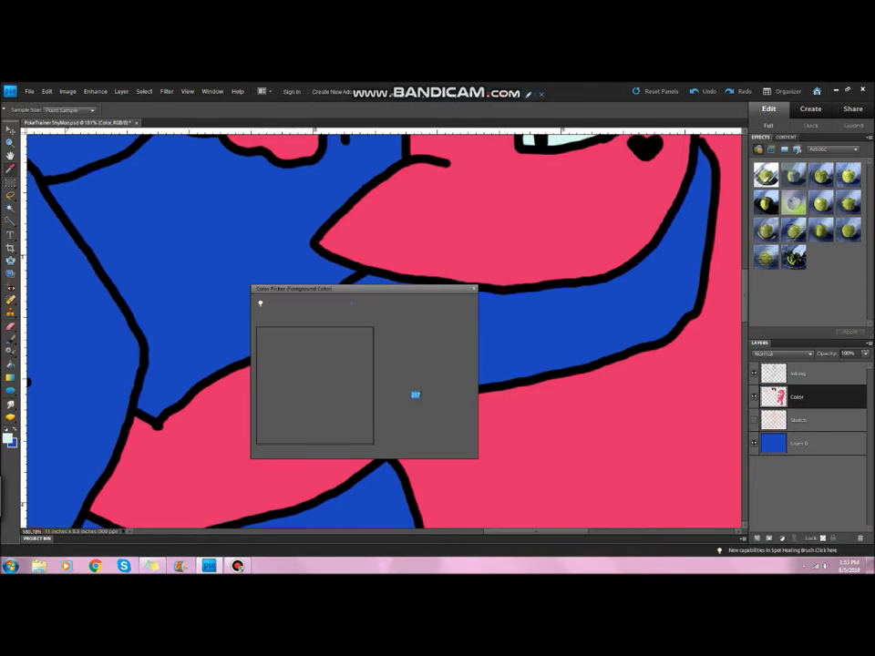
key("Return")
mouse_move(374, 292)
left_mouse_down()
mouse_move(342, 328)
mouse_move(451, 373)
mouse_move(365, 338)
mouse_move(410, 301)
mouse_move(492, 346)
left_mouse_up()
scroll(383, 328, "right", 3)
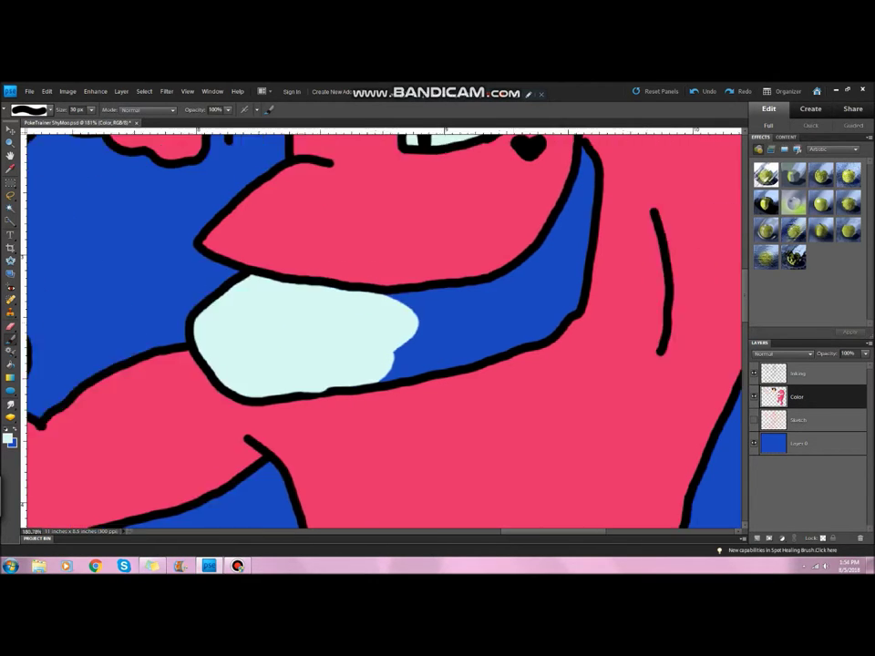
scroll(383, 328, "up", 2)
key("b")
mouse_move(529, 239)
left_mouse_down()
mouse_move(499, 388)
mouse_move(447, 390)
left_mouse_up()
left_click_drag(246, 333, 355, 337)
Sample the dark gray swatch and paint the curled tail of the small creature on the trainer's shoulder with it
scroll(447, 383, "up", 5)
right_click(450, 419)
key("Escape")
key("i")
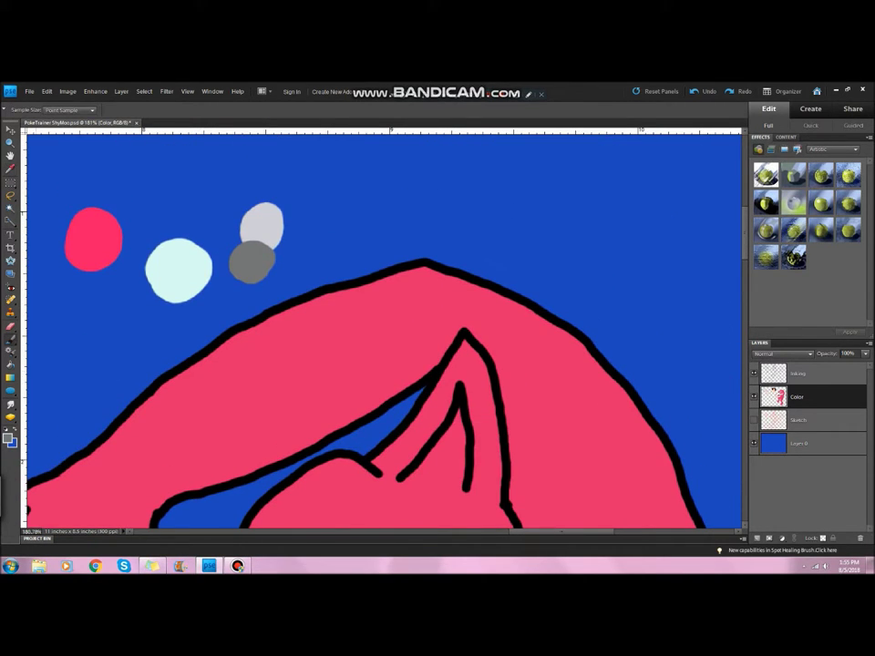
key("b")
scroll(383, 329, "left", 5)
scroll(383, 329, "down", 4)
scroll(383, 328, "left", 3)
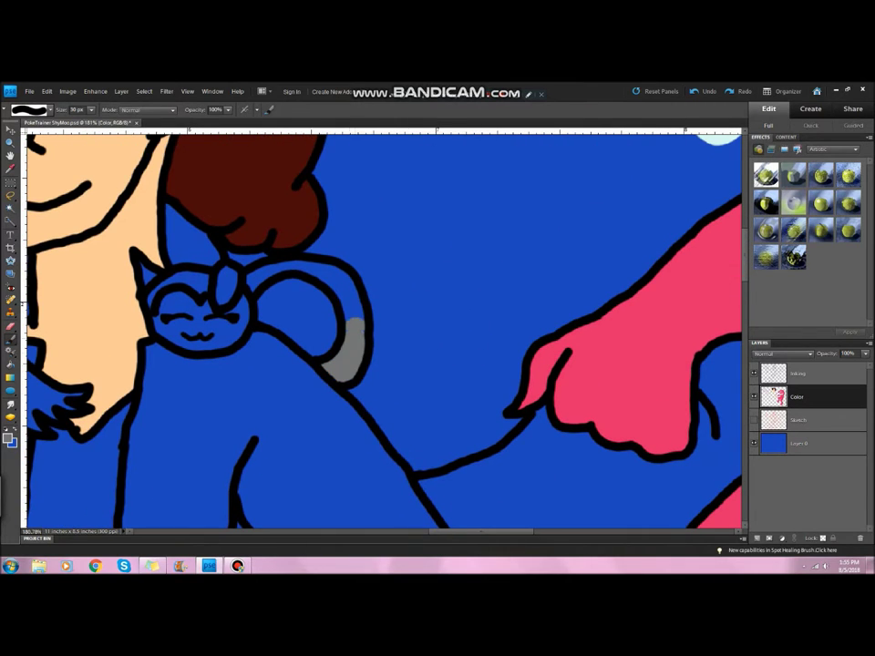
mouse_move(349, 321)
left_mouse_down()
mouse_move(319, 258)
mouse_move(266, 290)
left_mouse_up()
scroll(509, 375, "down", 4)
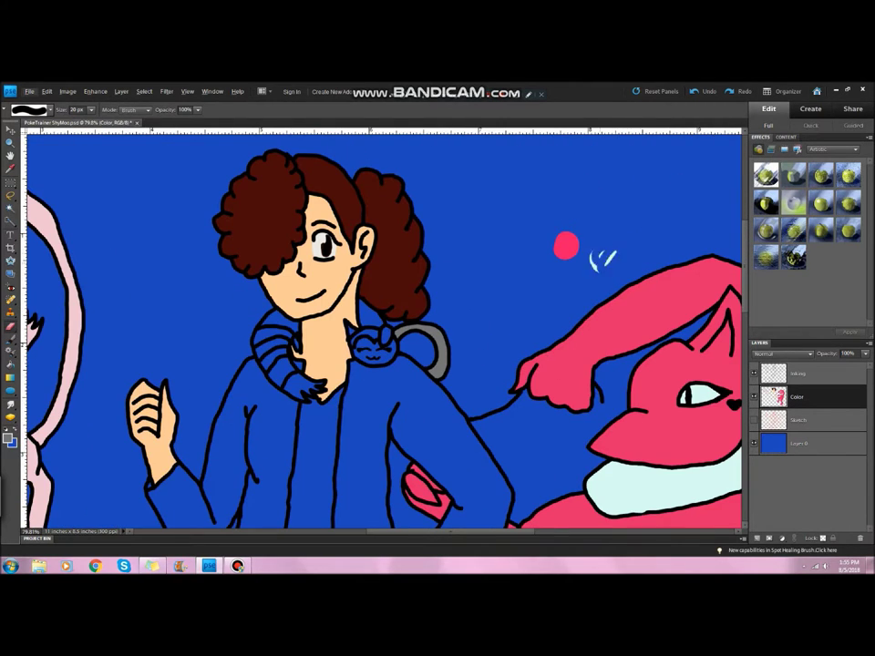
Place the 517 Munna reference image, scale it down beside the inked Munna, and make the Color layer active again
left_click(29, 91)
left_click(55, 223)
left_click(583, 453)
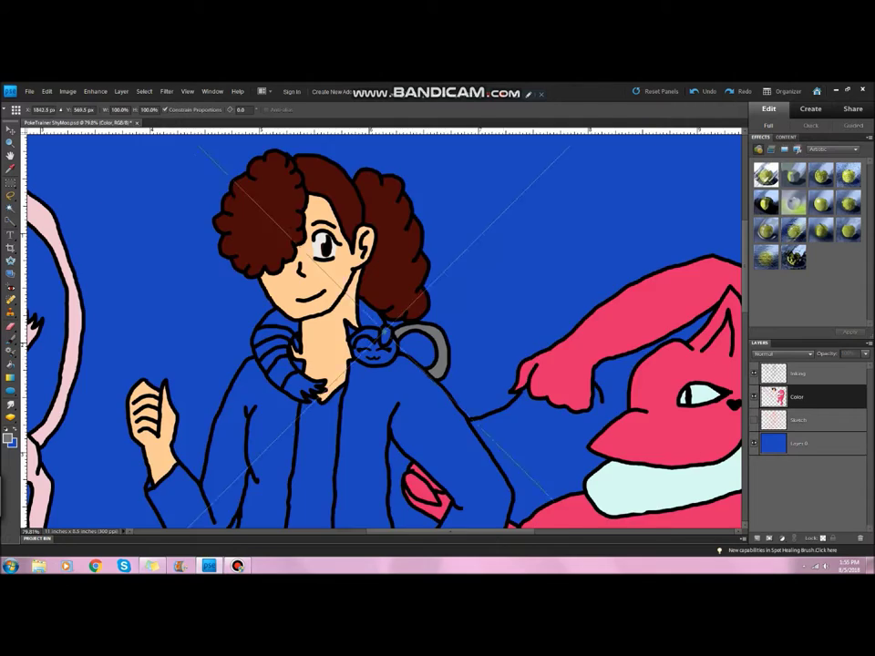
left_click_drag(230, 185, 169, 264)
mouse_move(310, 361)
left_mouse_down()
mouse_move(504, 156)
mouse_move(307, 357)
mouse_move(190, 323)
mouse_move(238, 353)
mouse_move(181, 353)
left_mouse_up()
key("Return")
key("b")
left_click(182, 354)
left_click(450, 268)
left_click(793, 421)
Paint Munna's body and feet light pink around the eye, cheek oval, mouth and flower markings
left_click_drag(345, 328, 357, 381)
mouse_move(292, 374)
left_mouse_down()
mouse_move(274, 347)
mouse_move(392, 328)
mouse_move(469, 456)
mouse_move(338, 520)
mouse_move(201, 401)
mouse_move(365, 428)
mouse_move(273, 382)
mouse_move(192, 212)
mouse_move(274, 187)
mouse_move(405, 208)
left_mouse_up()
key("bracketleft")
key("bracketleft")
key("bracketleft")
key("bracketleft")
key("bracketleft")
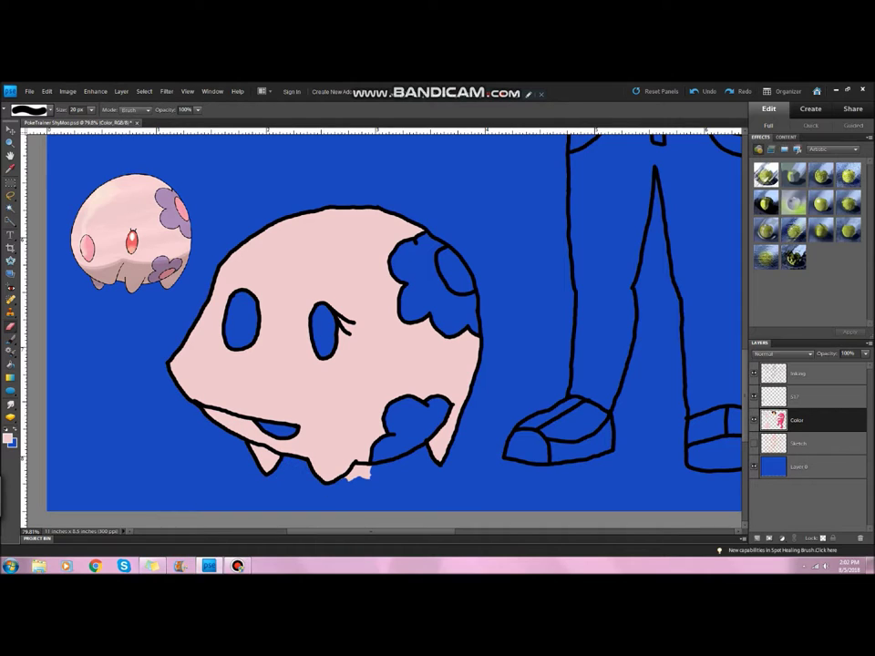
Paint Munna's upper flower marking purple and erase the excess from its center and outside the outline
key("b")
mouse_move(405, 260)
left_mouse_down()
mouse_move(433, 248)
mouse_move(410, 292)
mouse_move(460, 264)
left_mouse_up()
key("e")
left_click(454, 259)
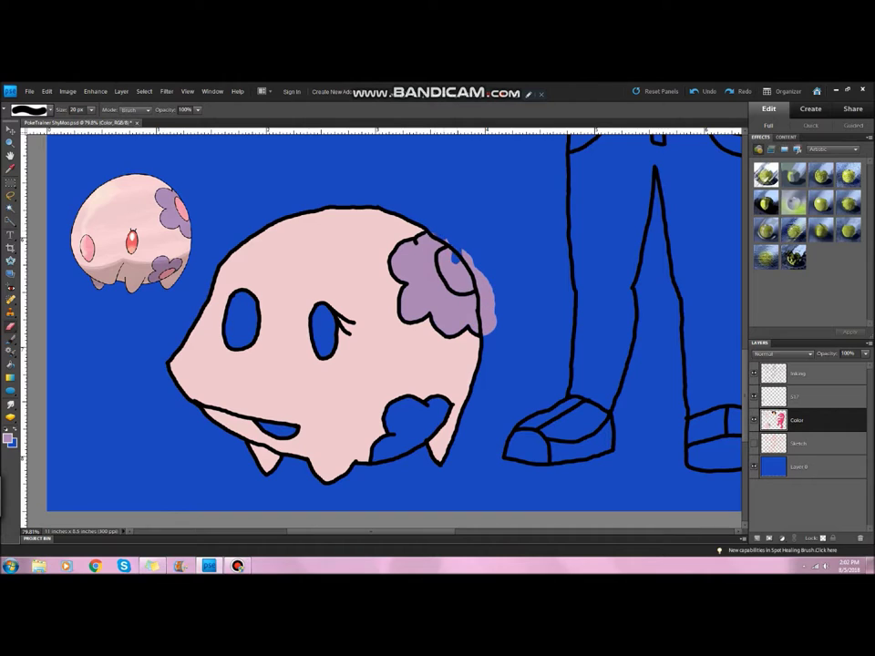
Fill Munna's eye with the red sampled from the reference, and pick up the body's light pink for its edges
key("b")
left_click(132, 242, "alt")
left_click_drag(319, 315, 326, 346)
left_click(273, 264, "alt")
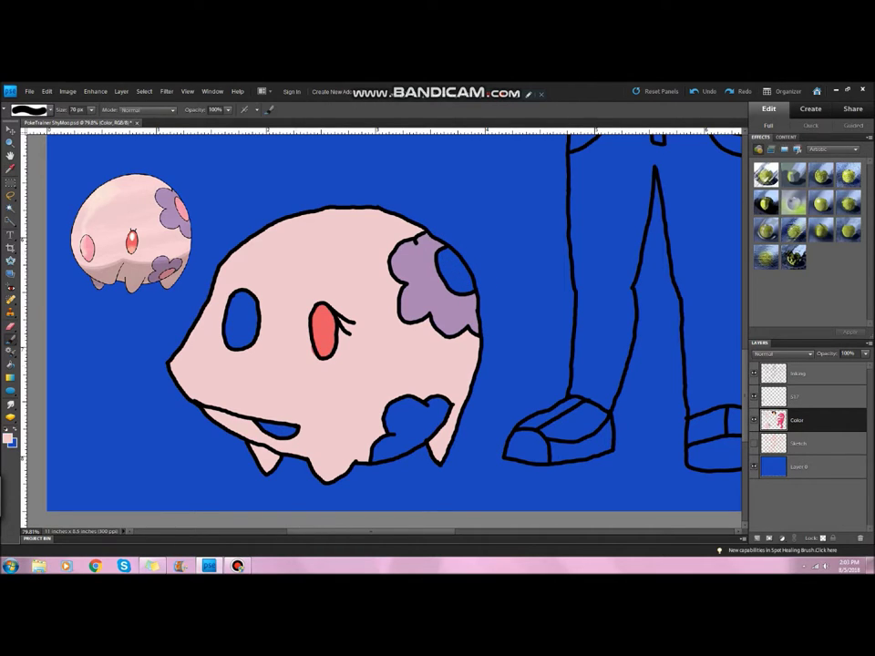
Paint Munna's lower flower marking in the upper flower's purple and erase the excess below the outline
left_click(429, 282, "alt")
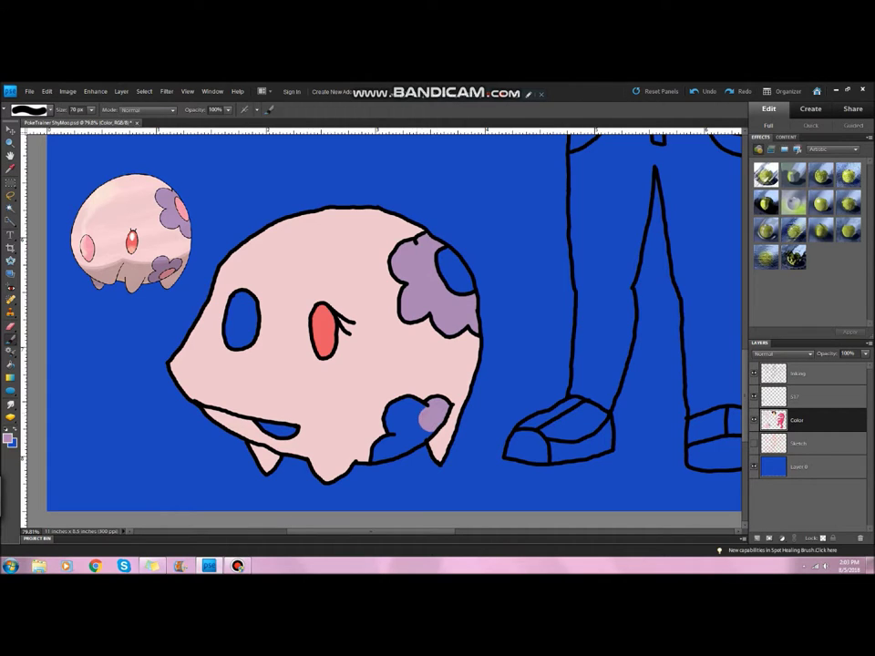
left_click_drag(388, 446, 424, 442)
key("e")
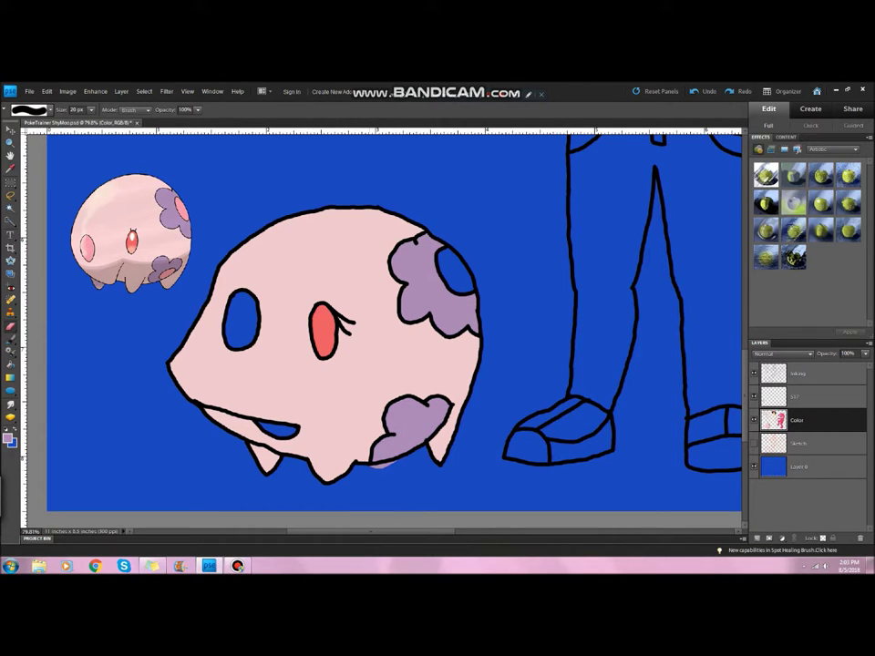
Fill Munna's mouth with the sampled reddish pink, and its cheek oval and upper flower center with the lighter pink
key("i")
left_click(323, 333)
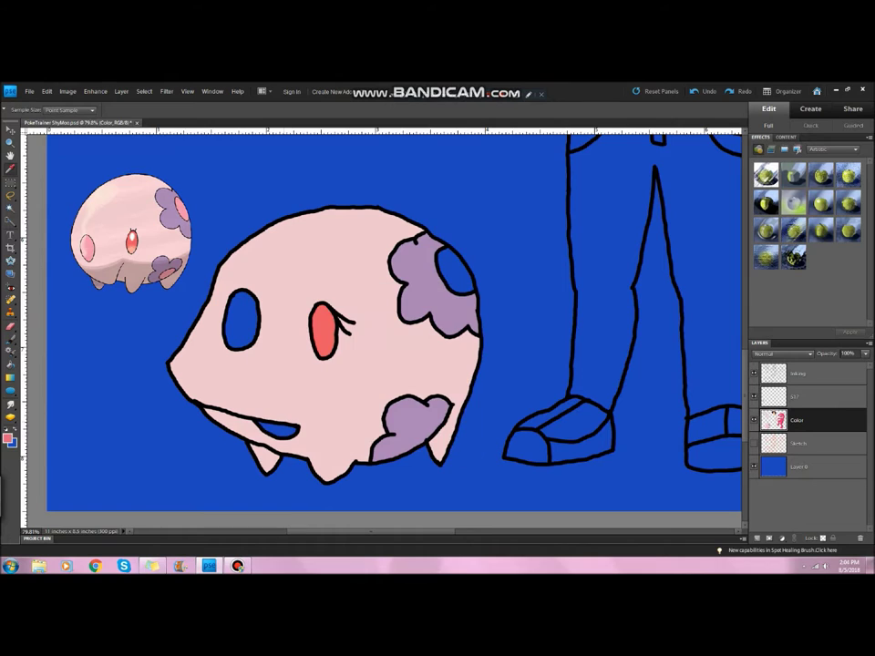
key("b")
left_click_drag(276, 428, 288, 429)
left_click_drag(241, 298, 232, 321)
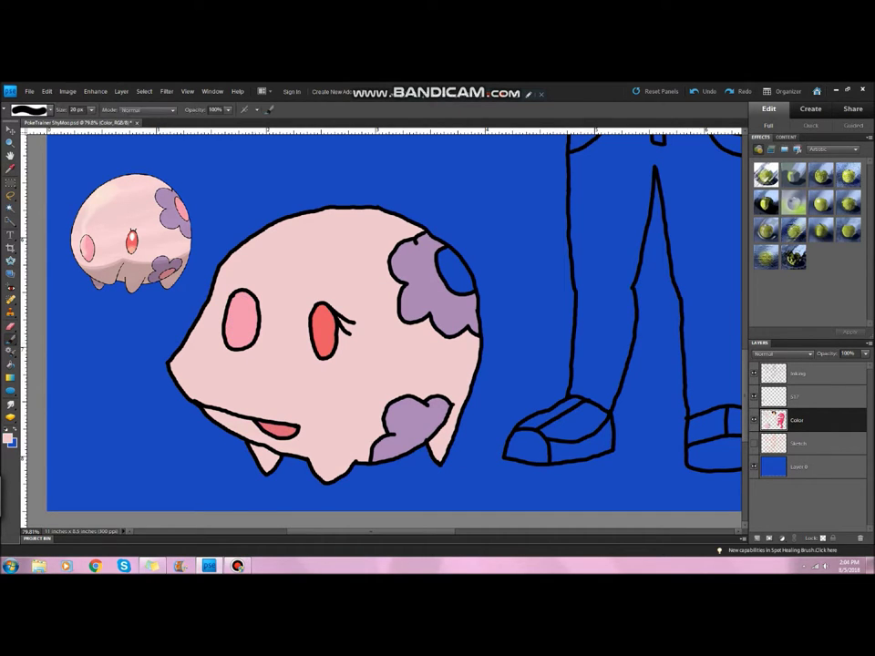
key("ctrl+0")
scroll(209, 437, "up", 5)
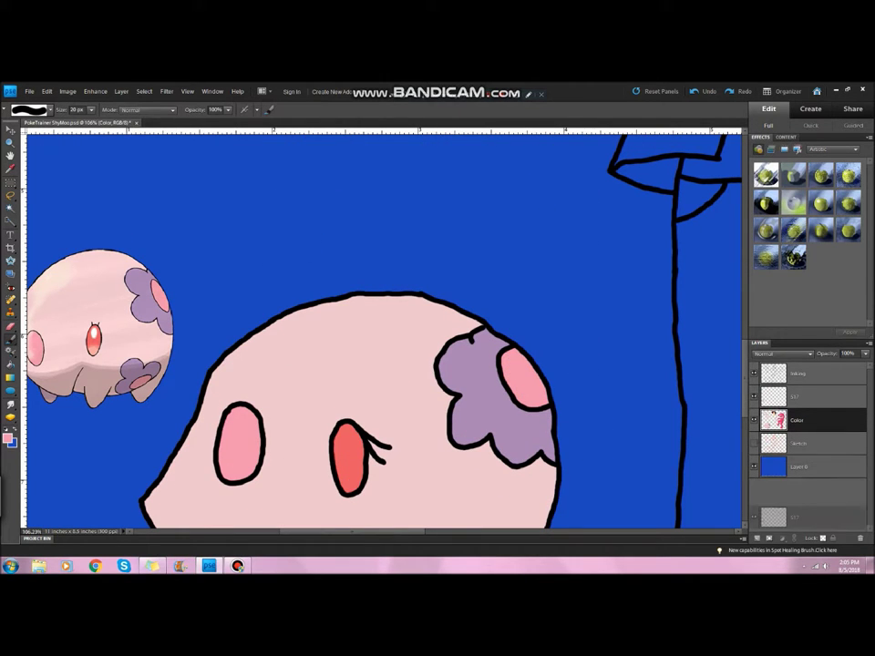
Delete the 517 Munna reference layer
left_click_drag(775, 397, 860, 539)
scroll(383, 329, "down", 2)
scroll(383, 328, "up", 4)
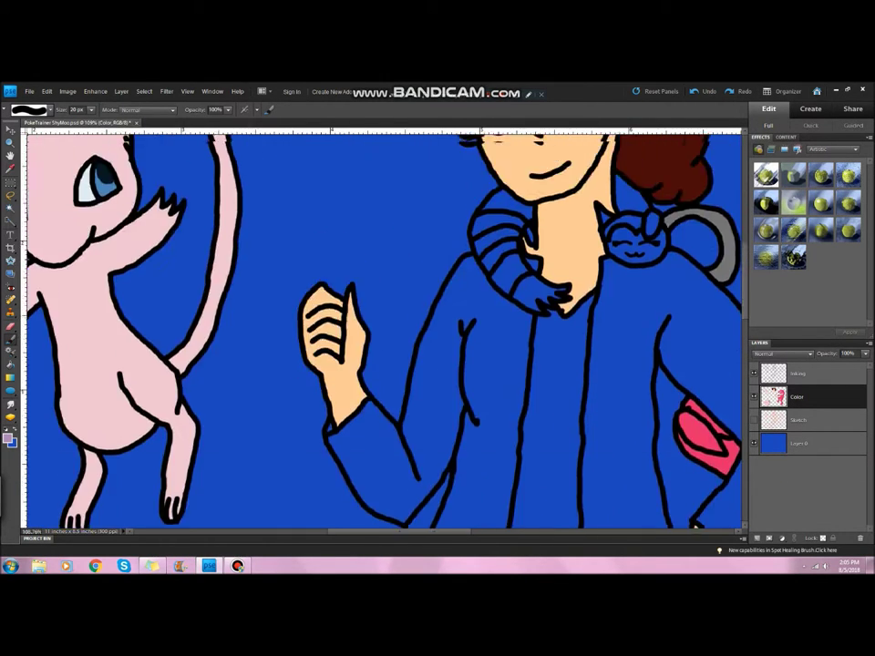
Place the pink striped Furret reference image, scale it down and position it beside the trainer's face
key("alt+f")
key("o")
key("Escape")
scroll(383, 328, "down", 4)
left_click_drag(228, 155, 319, 315)
key("alt+f")
key("Escape")
left_click_drag(273, 283, 348, 316)
key("b")
left_click(360, 332)
key("Escape")
key("v")
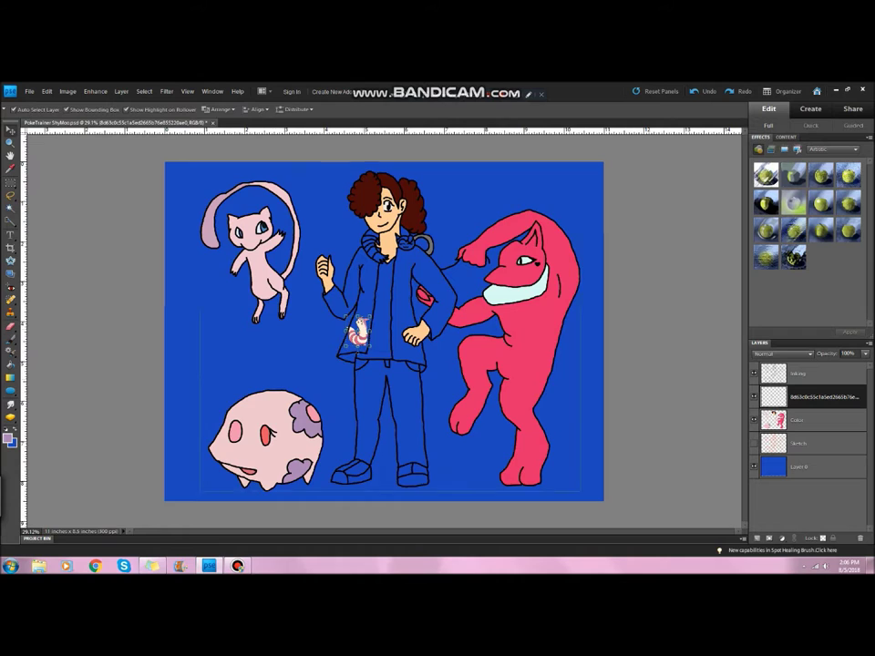
scroll(402, 350, "up", 5)
Make the Color layer active and paint Furret's ears, head cap and back behind the trainer's neck light pink
key("b")
key("alt+bracketright")
key("e")
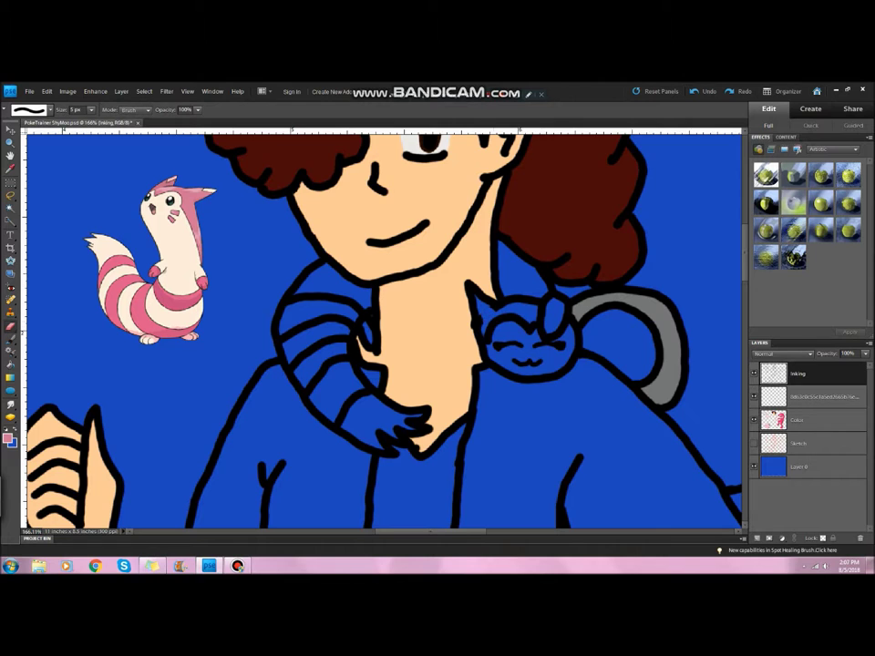
key("b")
key("alt+bracketleft")
key("alt+bracketleft")
scroll(570, 289, "up", 3)
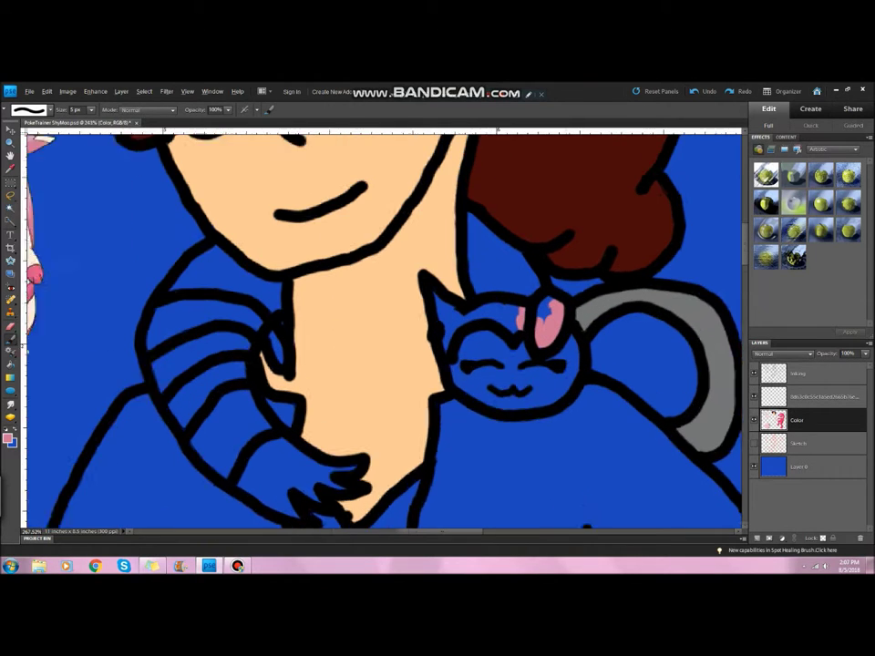
left_click_drag(430, 317, 503, 328)
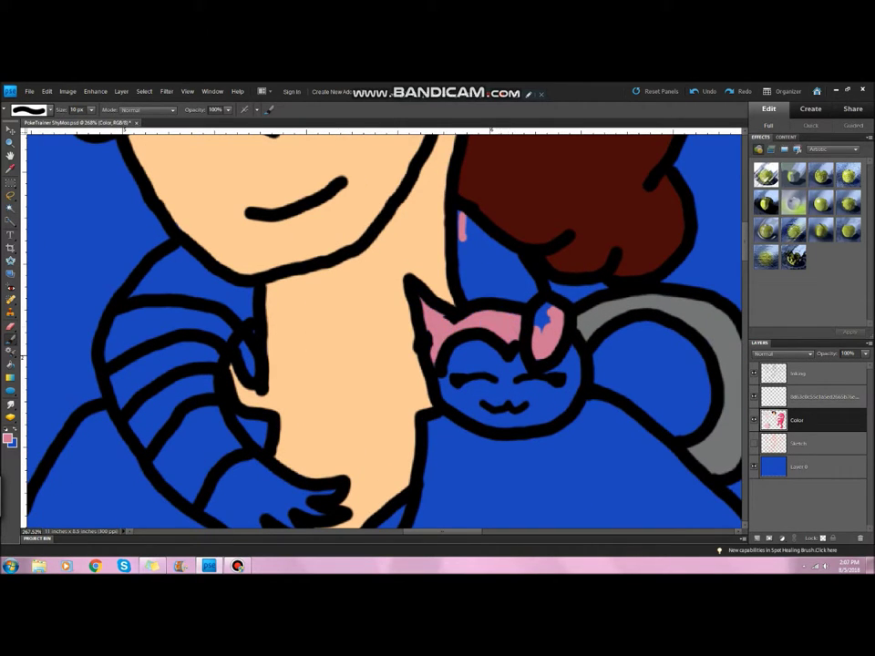
left_click_drag(465, 232, 510, 292)
Paint Furret's face and small paw in the cream sampled from the reference
scroll(511, 301, "down", 2)
key("i")
left_click(105, 224)
key("b")
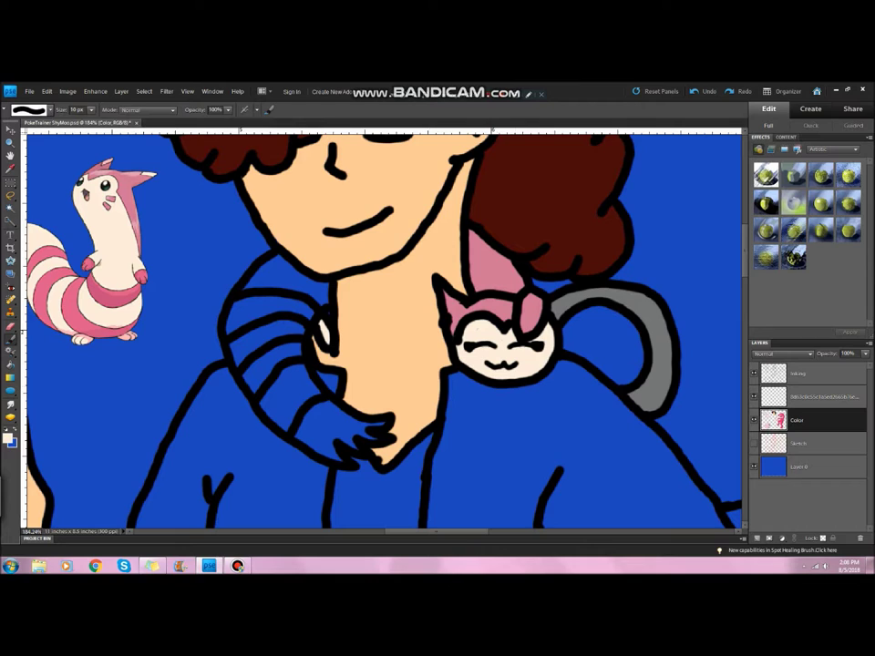
Add Furret's pink cheeks, paint its tail in alternating dark pink and cream stripes, and delete the reference layer
key("x")
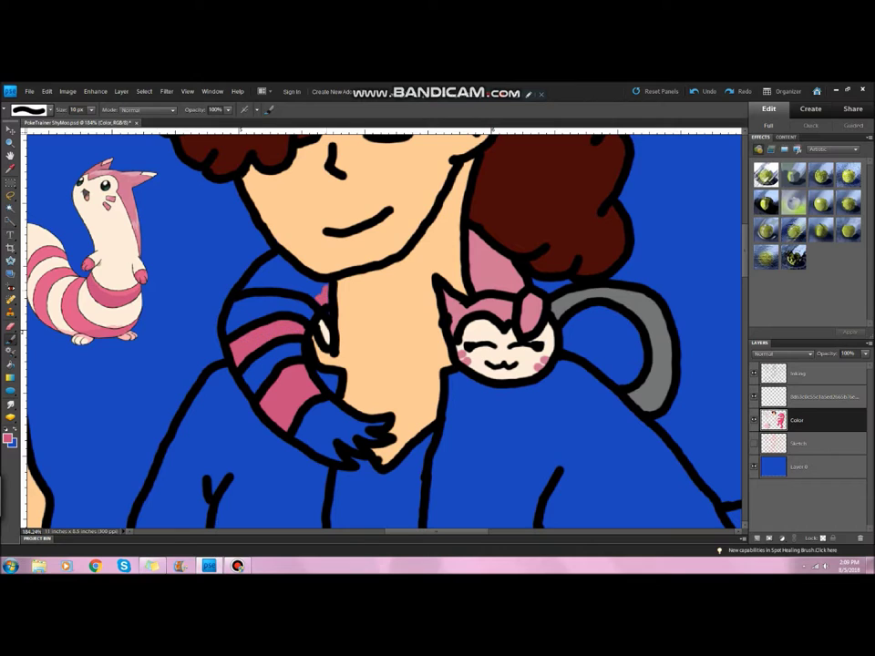
key("x")
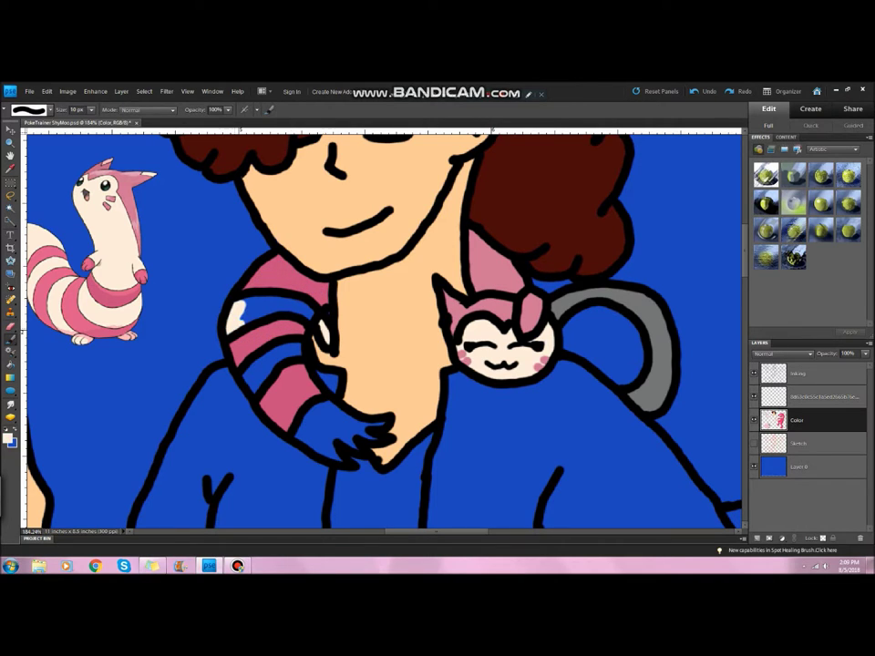
left_click_drag(242, 313, 301, 308)
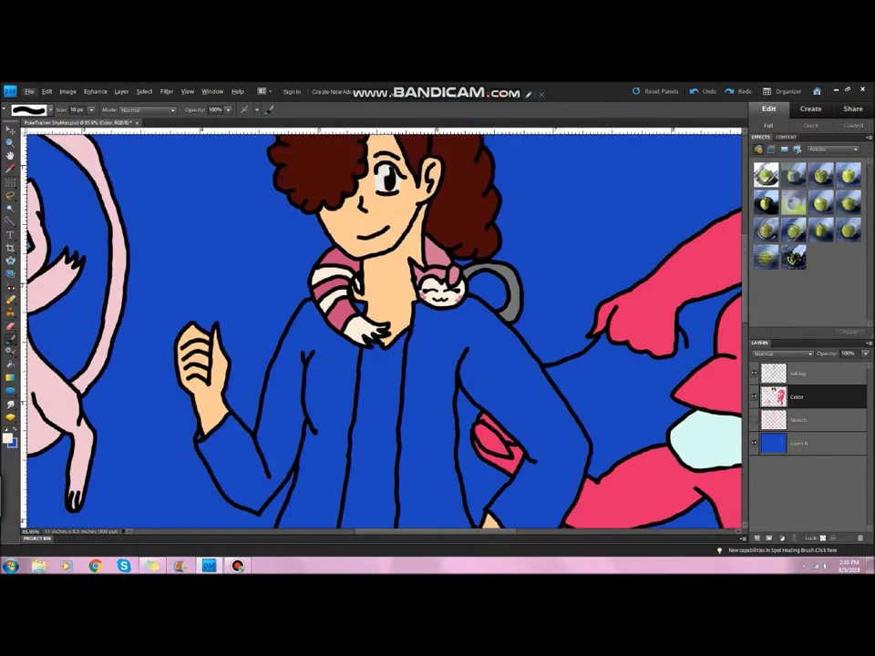
Choose a light purple with a 20 px brush and paint the upper part of the trainer's shirt
key("ctrl+0")
key("ctrl+plus")
key("Return")
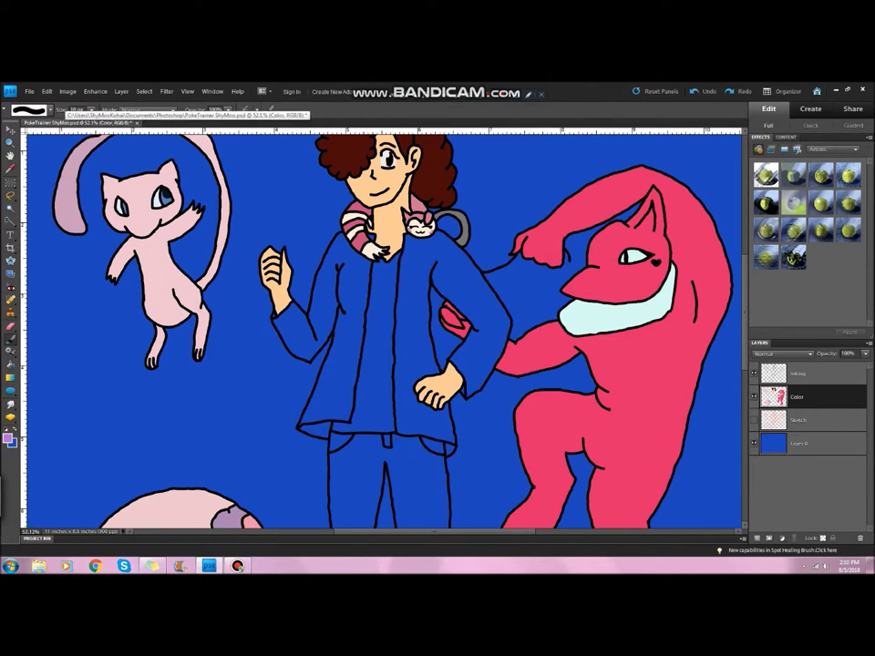
key("bracketright")
key("bracketright")
key("bracketright")
scroll(383, 274, "up", 5)
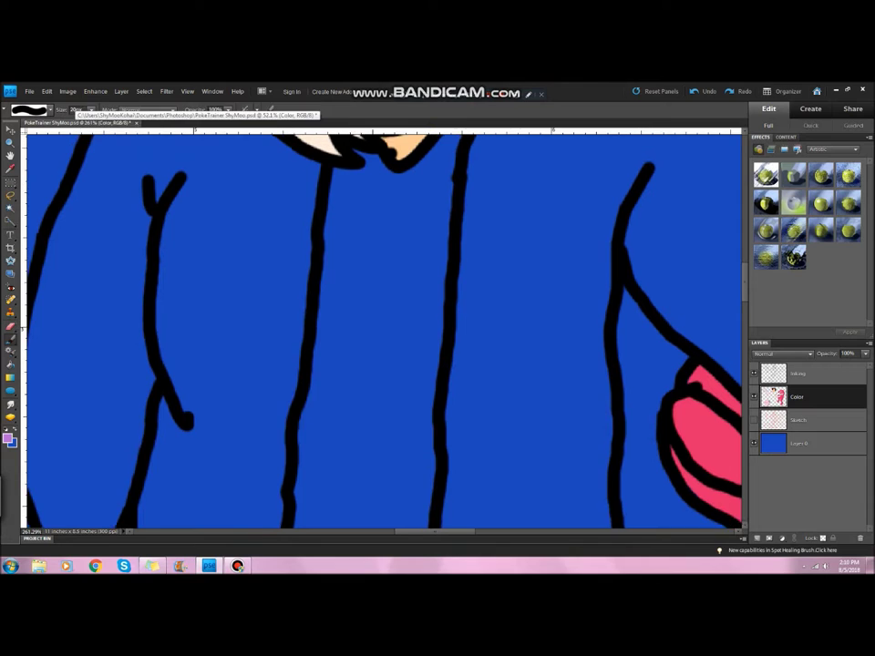
scroll(383, 329, "up", 1)
mouse_move(369, 193)
left_mouse_down()
mouse_move(360, 314)
mouse_move(451, 205)
mouse_move(428, 301)
mouse_move(424, 424)
mouse_move(364, 447)
mouse_move(323, 420)
mouse_move(364, 442)
mouse_move(332, 482)
mouse_move(429, 460)
left_mouse_up()
scroll(383, 328, "up", 1)
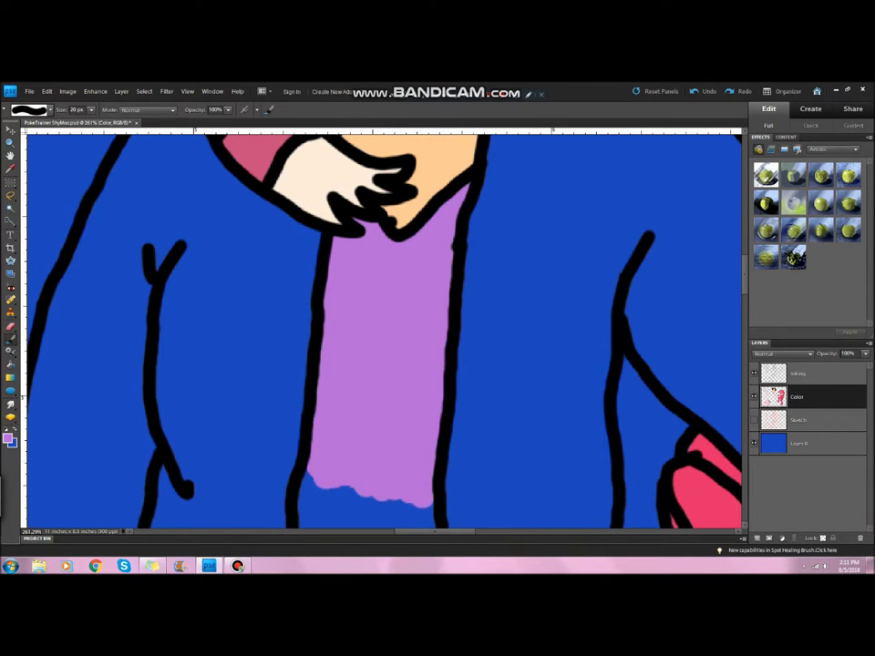
Continue the light purple down the trainer's shirt to the hem between the jacket edges
scroll(383, 328, "down", 5)
mouse_move(401, 265)
left_mouse_down()
mouse_move(392, 410)
mouse_move(314, 274)
mouse_move(315, 428)
mouse_move(419, 455)
left_mouse_up()
scroll(383, 328, "down", 7)
mouse_move(301, 173)
left_mouse_down()
mouse_move(310, 255)
mouse_move(392, 392)
mouse_move(274, 401)
mouse_move(251, 428)
left_mouse_up()
key("e")
key("b")
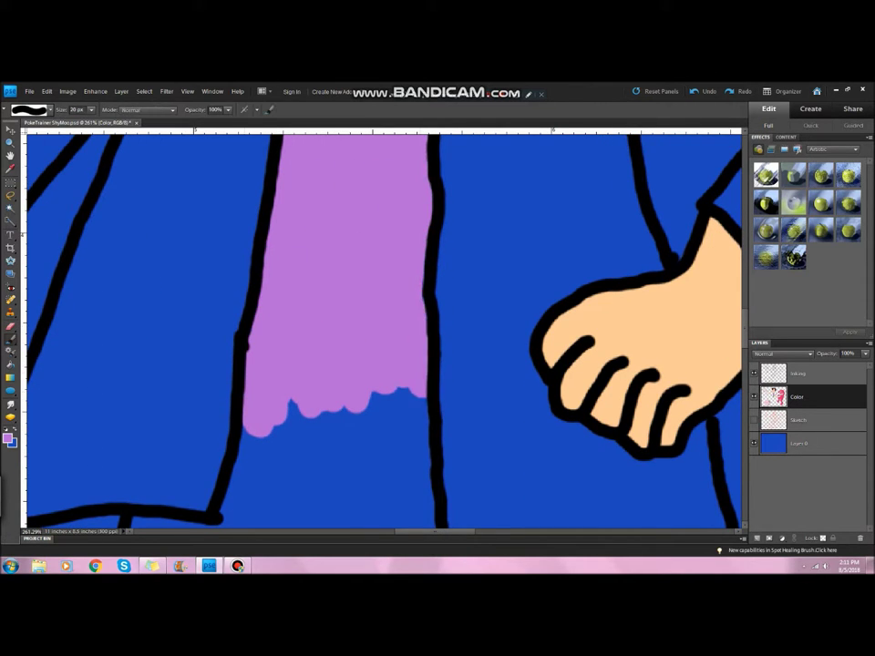
scroll(382, 328, "down", 3)
mouse_move(137, 420)
left_mouse_down()
mouse_move(226, 426)
mouse_move(264, 310)
left_mouse_up()
mouse_move(256, 429)
left_mouse_down()
mouse_move(411, 301)
mouse_move(273, 301)
mouse_move(338, 401)
mouse_move(392, 300)
left_mouse_up()
Choose a magenta pink and paint the trainer's jacket sleeve below the raised hand, including the cuff
scroll(383, 328, "down", 5)
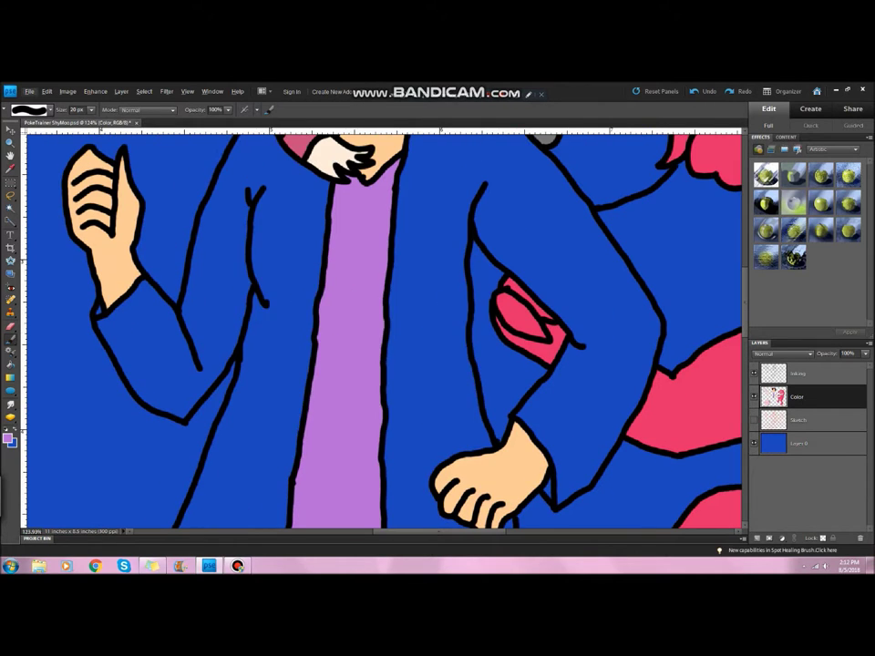
left_click(8, 438)
left_click(383, 342)
left_click(455, 299)
left_click_drag(105, 319, 203, 387)
scroll(118, 328, "up", 5)
mouse_move(136, 291)
left_mouse_down()
mouse_move(232, 233)
mouse_move(337, 415)
mouse_move(201, 429)
mouse_move(310, 520)
left_mouse_up()
left_click_drag(246, 401, 301, 475)
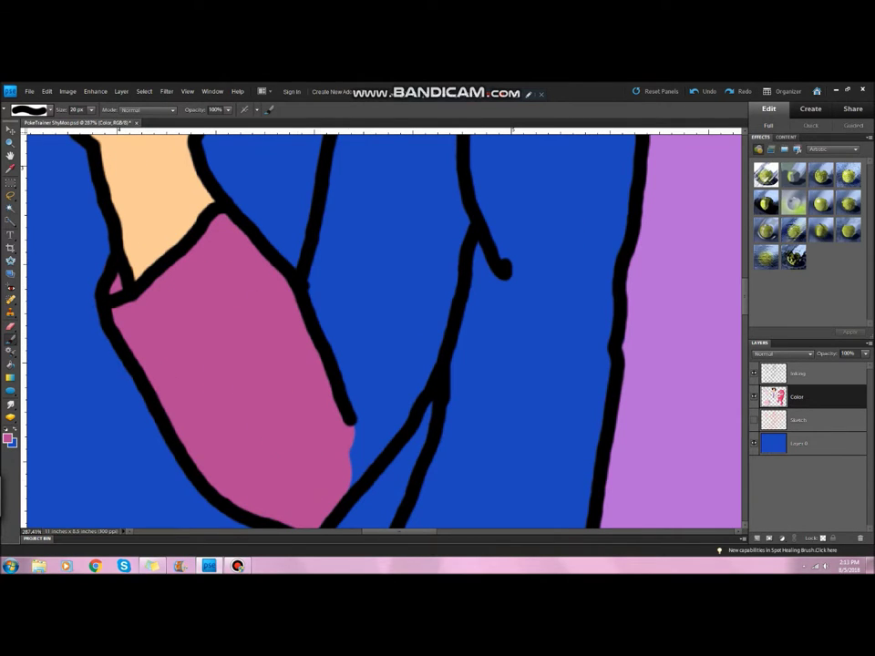
Paint the raised arm's upper sleeve and the jacket shoulder beneath Furret's tail magenta pink
scroll(288, 306, "down", 1)
mouse_move(346, 428)
left_mouse_down()
mouse_move(419, 291)
mouse_move(374, 228)
left_mouse_up()
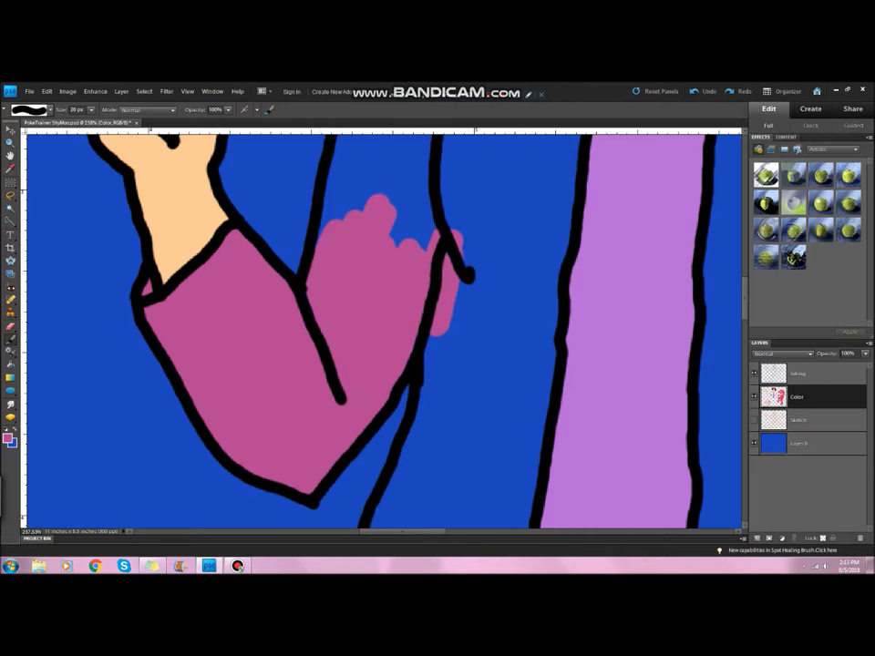
scroll(383, 256, "up", 3)
left_click_drag(401, 365, 406, 155)
scroll(383, 328, "up", 5)
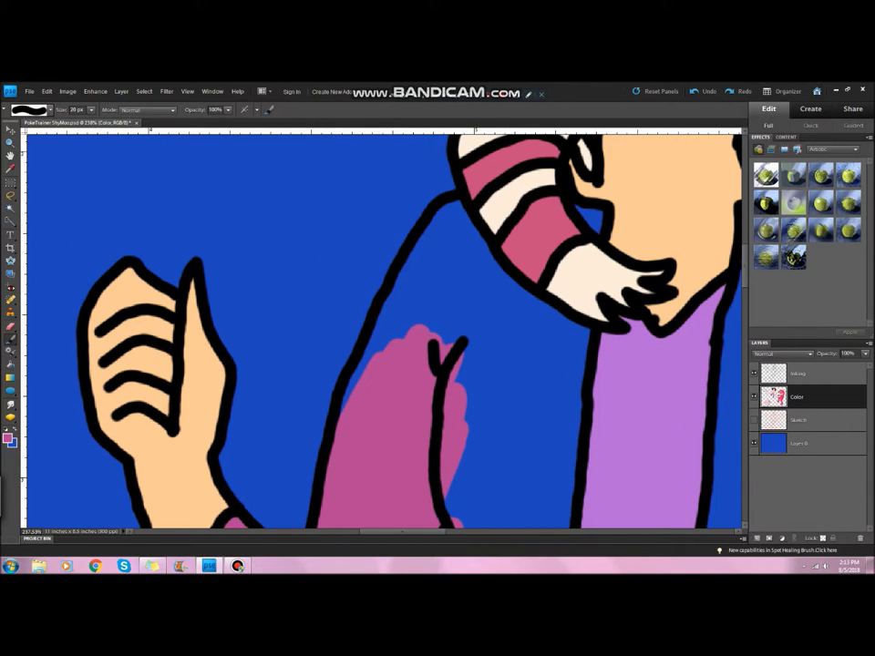
mouse_move(451, 205)
left_mouse_down()
mouse_move(388, 319)
mouse_move(452, 274)
mouse_move(484, 265)
mouse_move(556, 394)
mouse_move(492, 424)
left_mouse_up()
left_click_drag(365, 310, 428, 365)
Fill the jacket's front panel on the raised-arm side magenta pink from the chest down toward the hem
scroll(383, 274, "down", 5)
mouse_move(347, 210)
left_mouse_down()
mouse_move(410, 337)
mouse_move(383, 292)
left_mouse_up()
scroll(383, 273, "down", 4)
left_click_drag(438, 364, 511, 474)
left_click_drag(392, 456, 492, 493)
scroll(383, 274, "down", 5)
mouse_move(392, 228)
left_mouse_down()
mouse_move(364, 383)
mouse_move(392, 387)
mouse_move(310, 419)
mouse_move(456, 428)
left_mouse_up()
key("ctrl+z")
key("ctrl+y")
Finish that jacket panel's lower corner and paint the folded underside of its hem magenta pink
left_click_drag(296, 419, 369, 460)
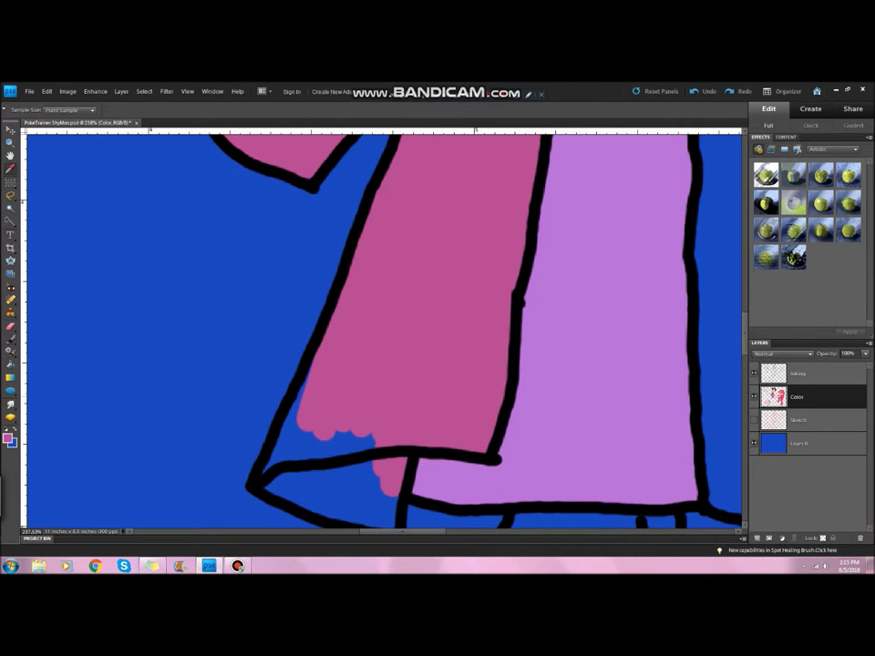
left_click_drag(310, 470, 379, 497)
scroll(383, 329, "down", 3)
left_click_drag(274, 358, 392, 369)
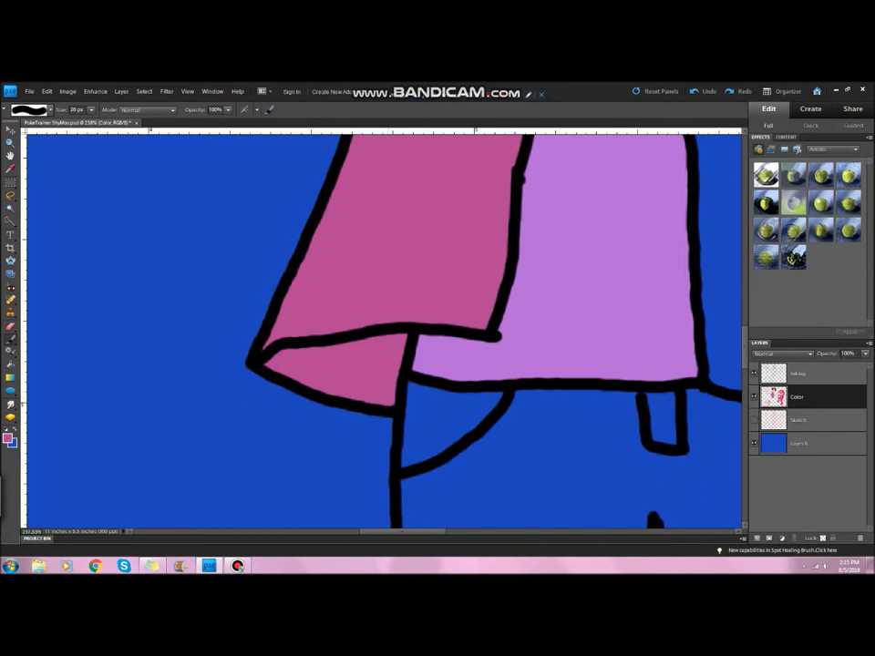
Paint the lower part of the opposite jacket panel magenta pink around the hand on the hip
scroll(282, 515, "down", 4)
scroll(511, 474, "up", 3)
left_click_drag(365, 274, 520, 410)
mouse_move(570, 456)
left_mouse_down()
mouse_move(583, 415)
mouse_move(561, 245)
mouse_move(533, 401)
mouse_move(392, 360)
mouse_move(469, 242)
mouse_move(483, 301)
left_mouse_up()
left_click_drag(383, 273, 456, 351)
scroll(420, 310, "up", 2)
left_click_drag(347, 365, 402, 332)
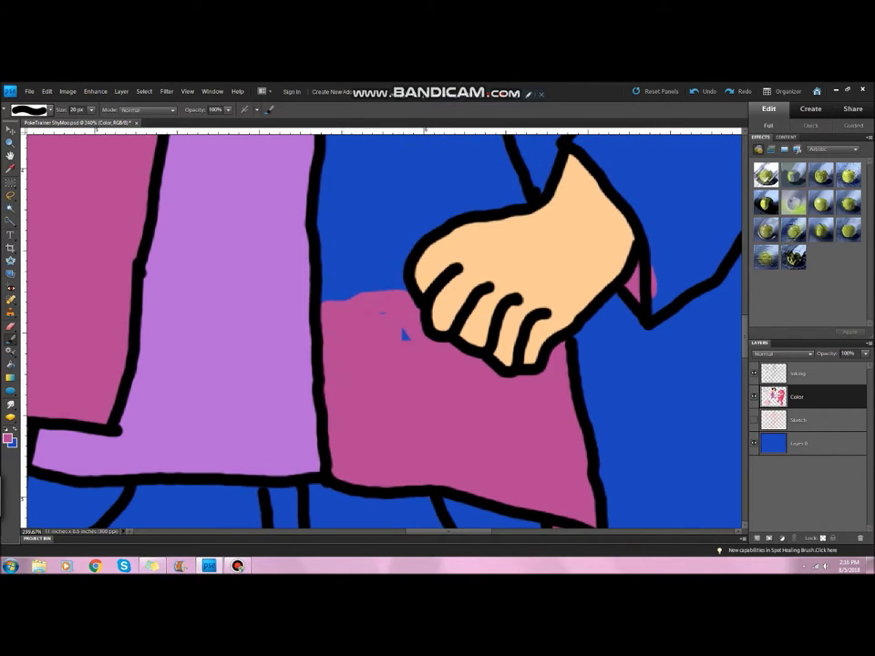
left_click_drag(347, 347, 383, 274)
left_click_drag(365, 301, 401, 328)
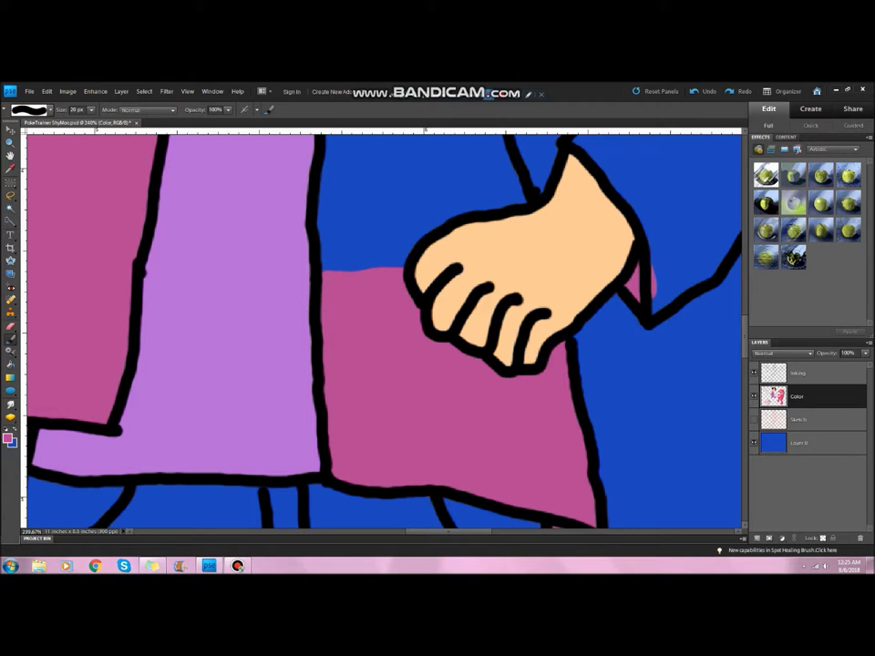
Extend the magenta pink up the jacket panel from above the hip hand to the chest and shoulder
left_click_drag(365, 273, 383, 205)
left_click_drag(346, 237, 351, 169)
scroll(383, 319, "up", 3)
left_click(375, 283)
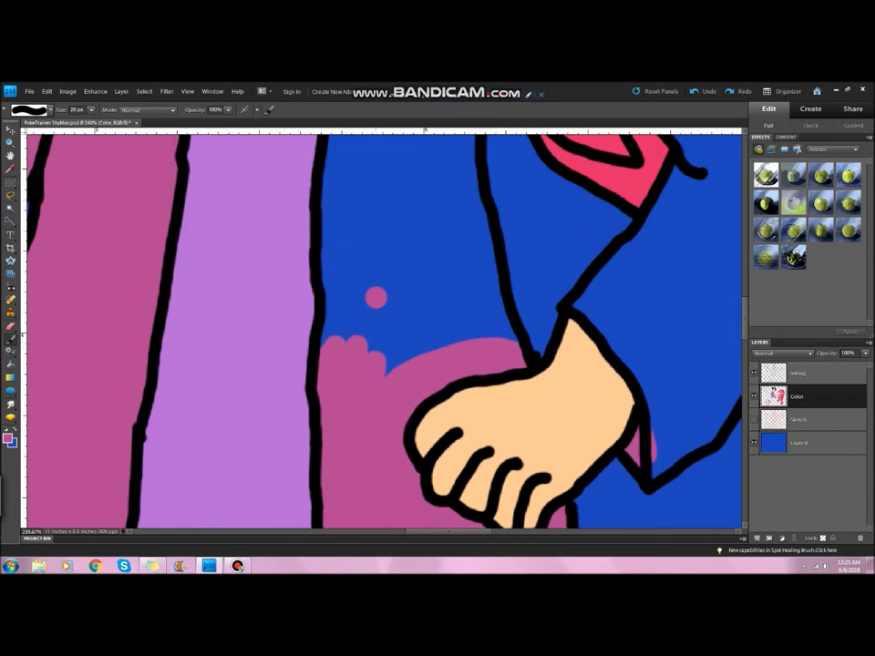
mouse_move(374, 310)
left_mouse_down()
mouse_move(392, 274)
mouse_move(470, 210)
mouse_move(356, 227)
mouse_move(365, 150)
left_mouse_up()
scroll(347, 232, "up", 5)
mouse_move(342, 415)
left_mouse_down()
mouse_move(450, 399)
mouse_move(456, 278)
left_mouse_up()
left_click_drag(360, 383, 365, 233)
left_click_drag(383, 274, 419, 246)
scroll(411, 319, "up", 3)
mouse_move(356, 365)
left_mouse_down()
mouse_move(492, 292)
mouse_move(383, 274)
mouse_move(474, 174)
mouse_move(374, 237)
mouse_move(401, 228)
left_mouse_up()
Paint the shoulder and upper sleeve of the bent arm magenta pink down to the elbow
scroll(410, 273, "right", 2)
scroll(383, 328, "right", 5)
left_click_drag(292, 383, 424, 300)
mouse_move(292, 274)
left_mouse_down()
mouse_move(401, 183)
mouse_move(314, 200)
left_mouse_up()
scroll(382, 328, "down", 3)
mouse_move(200, 269)
left_mouse_down()
mouse_move(265, 214)
mouse_move(369, 178)
mouse_move(323, 146)
left_mouse_up()
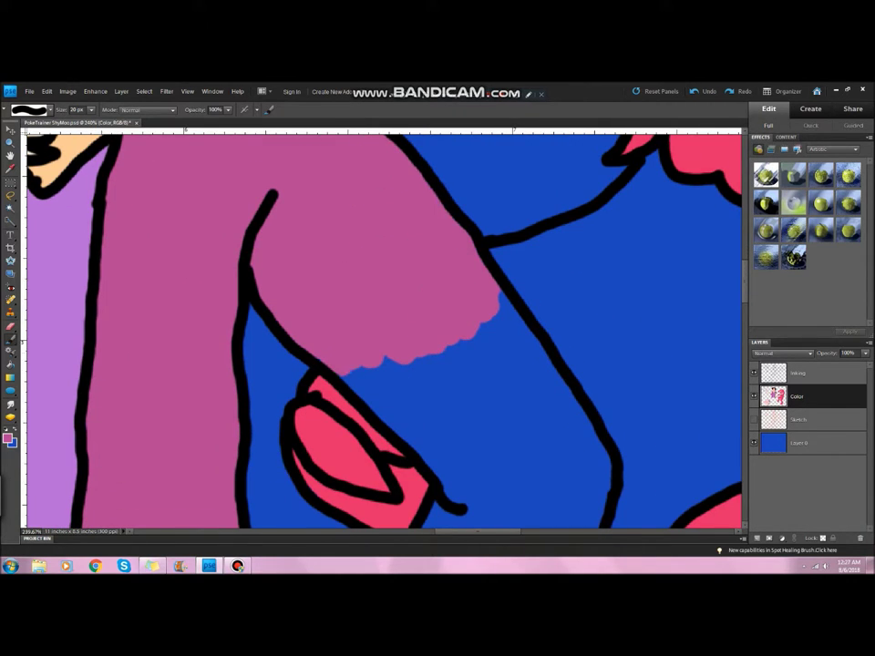
left_click_drag(255, 278, 291, 301)
scroll(383, 328, "down", 3)
mouse_move(374, 315)
left_mouse_down()
mouse_move(456, 283)
mouse_move(533, 402)
mouse_move(474, 438)
mouse_move(588, 365)
left_mouse_up()
mouse_move(529, 364)
left_mouse_down()
mouse_move(547, 315)
mouse_move(456, 328)
mouse_move(402, 365)
left_mouse_up()
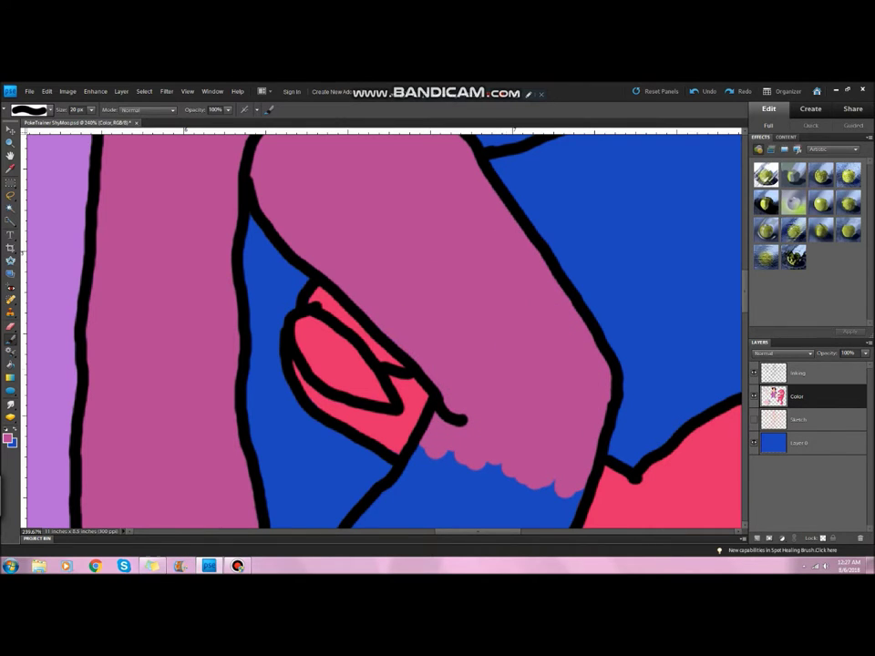
Fill the bent arm's lower sleeve magenta pink from the elbow to the cuff at the wrist
scroll(383, 328, "down", 5)
scroll(383, 329, "down", 1)
mouse_move(466, 428)
left_mouse_down()
mouse_move(515, 369)
mouse_move(428, 246)
left_mouse_up()
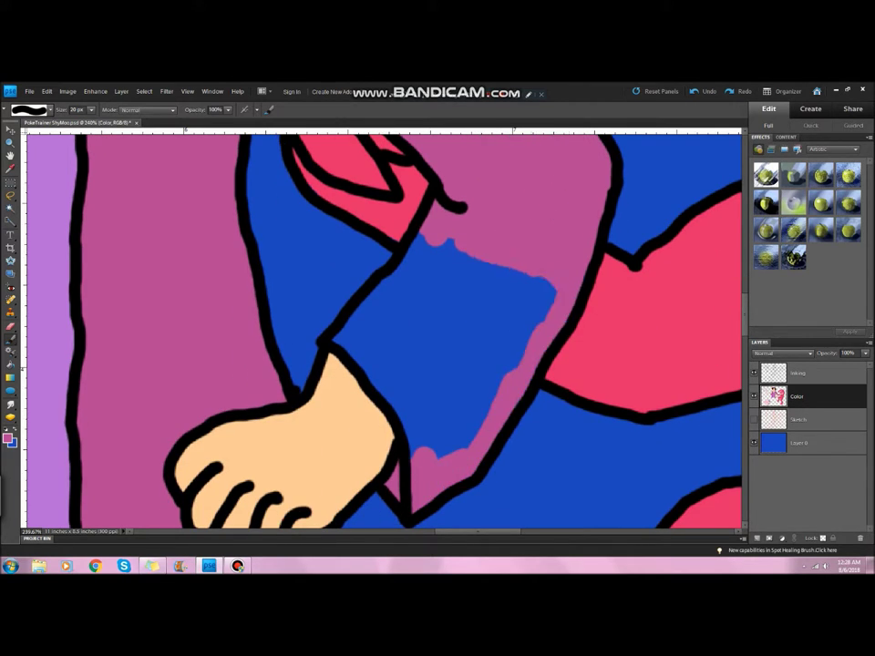
key("ctrl+z")
mouse_move(474, 474)
left_mouse_down()
mouse_move(419, 451)
mouse_move(392, 255)
mouse_move(556, 274)
mouse_move(392, 383)
left_mouse_up()
mouse_move(456, 456)
left_mouse_down()
mouse_move(410, 301)
mouse_move(483, 310)
mouse_move(428, 347)
left_mouse_up()
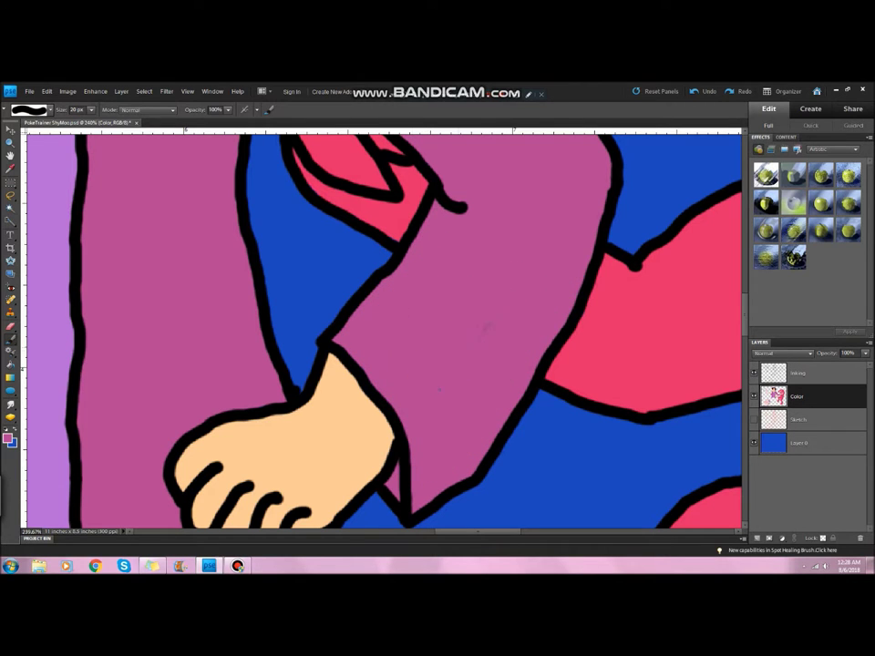
Paint both legs of the trainer's pants bright blue (#3333ff) from the waistband and pockets down to the ankles
key("ctrl+0")
scroll(383, 328, "up", 5)
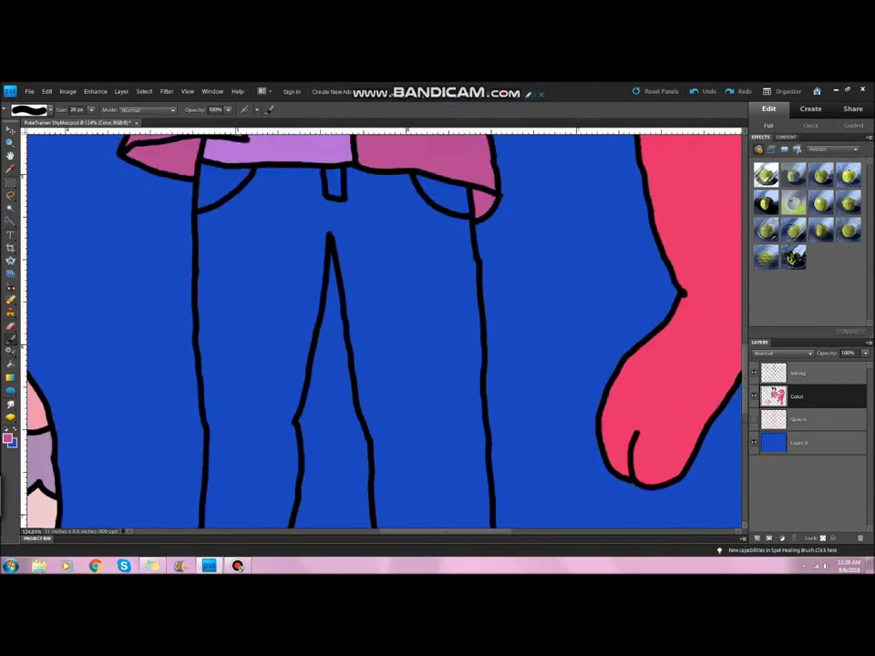
left_click(13, 443)
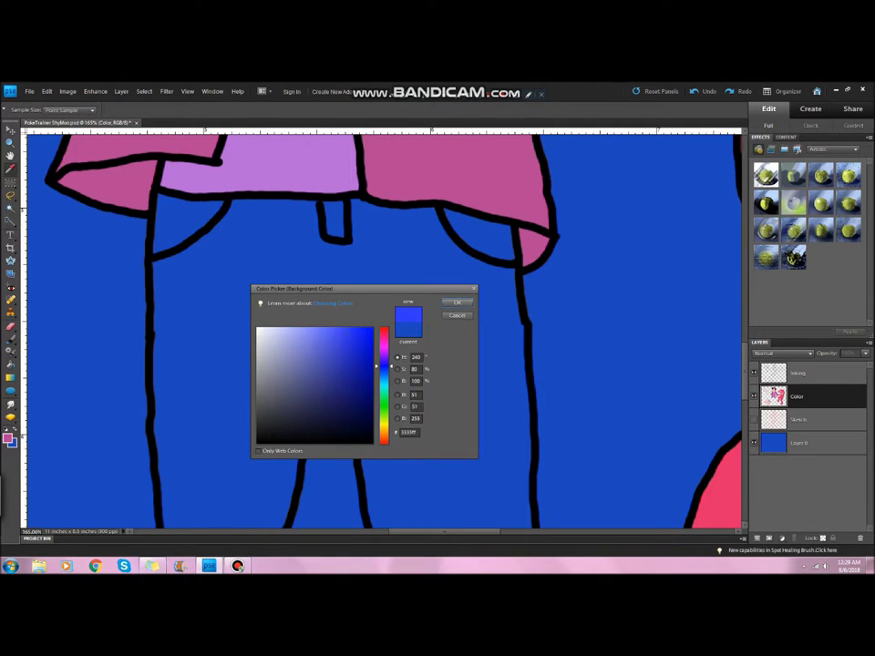
key("Return")
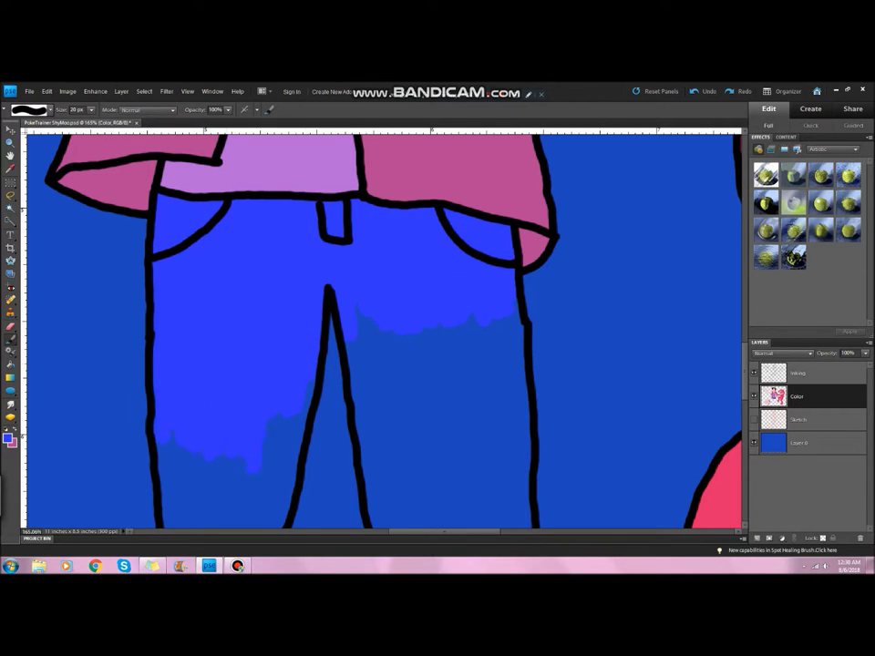
scroll(383, 328, "down", 3)
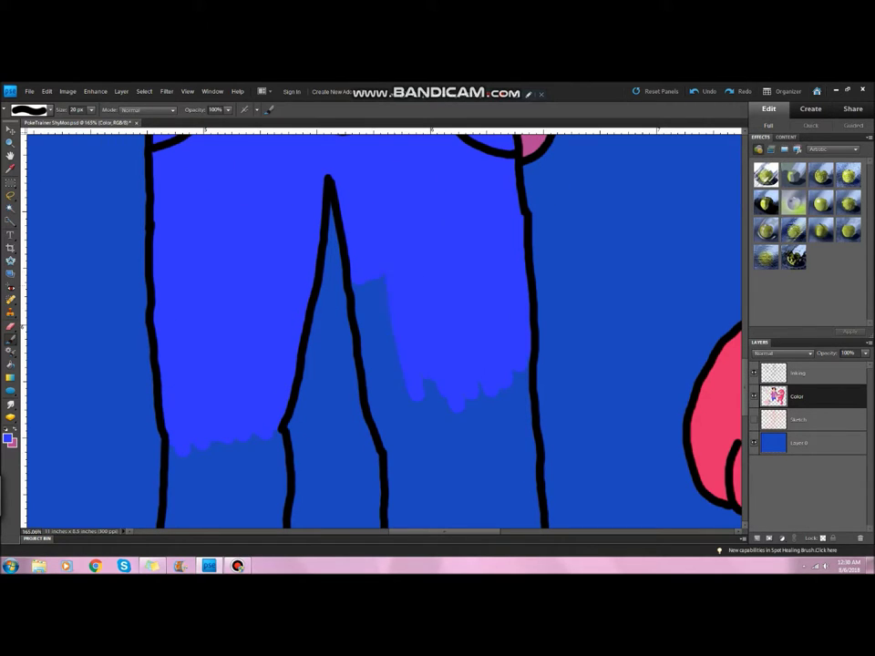
scroll(383, 329, "down", 6)
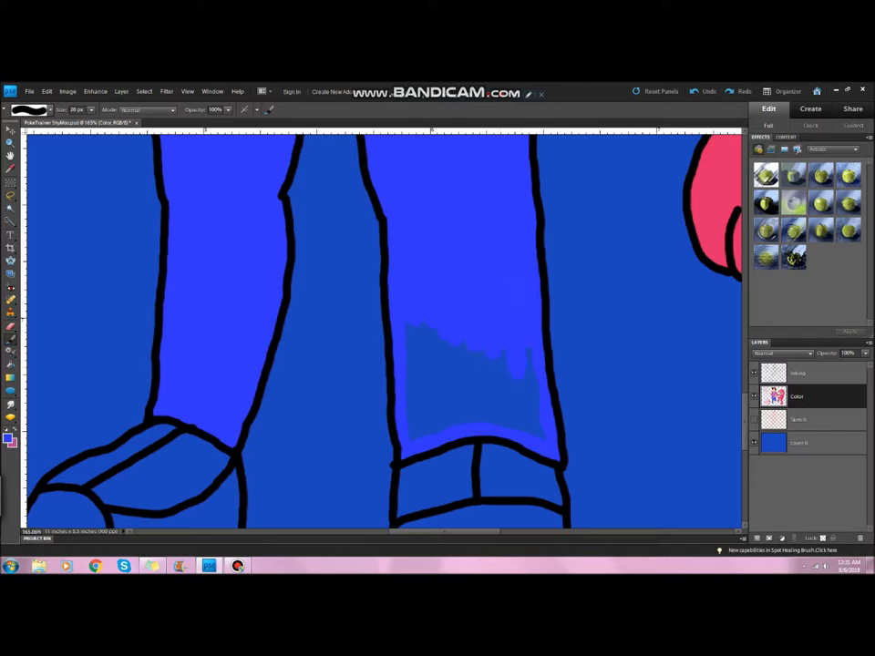
scroll(312, 328, "down", 2)
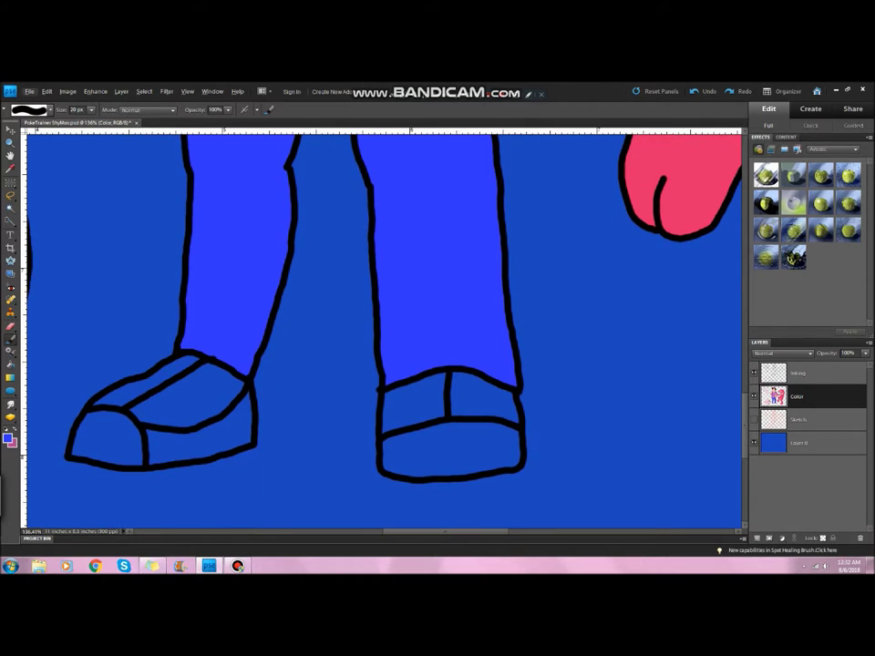
Choose a pale lavender and fill the toe section of the trainer's front-facing shoe with it
left_click(8, 438)
left_click(281, 336)
left_click(453, 302)
left_click(402, 453)
left_click_drag(410, 456, 502, 451)
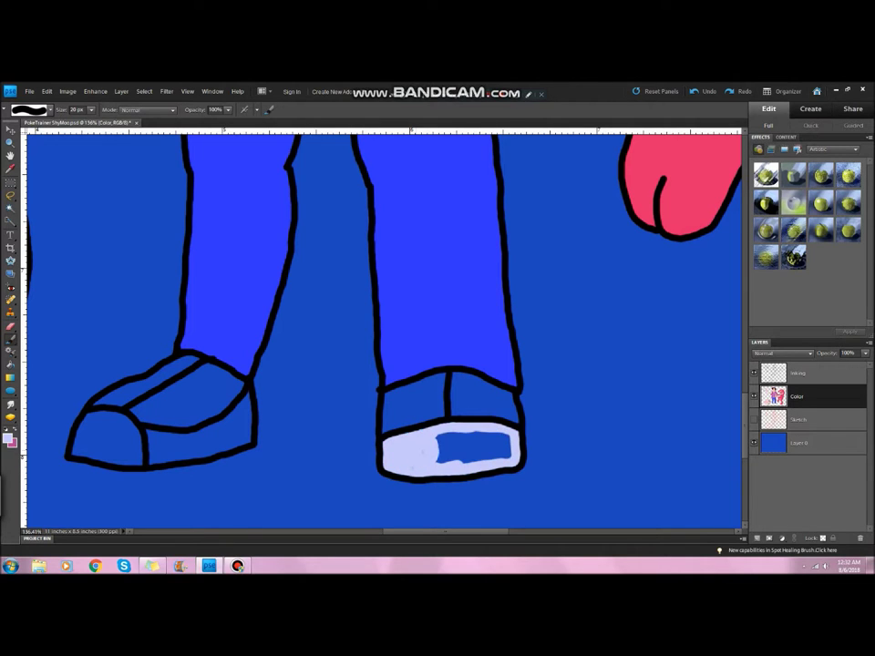
left_click_drag(438, 453, 493, 454)
Fill the toe cap and side sole of the sideways-pointing shoe with the same pale lavender
left_click_drag(84, 436, 91, 449)
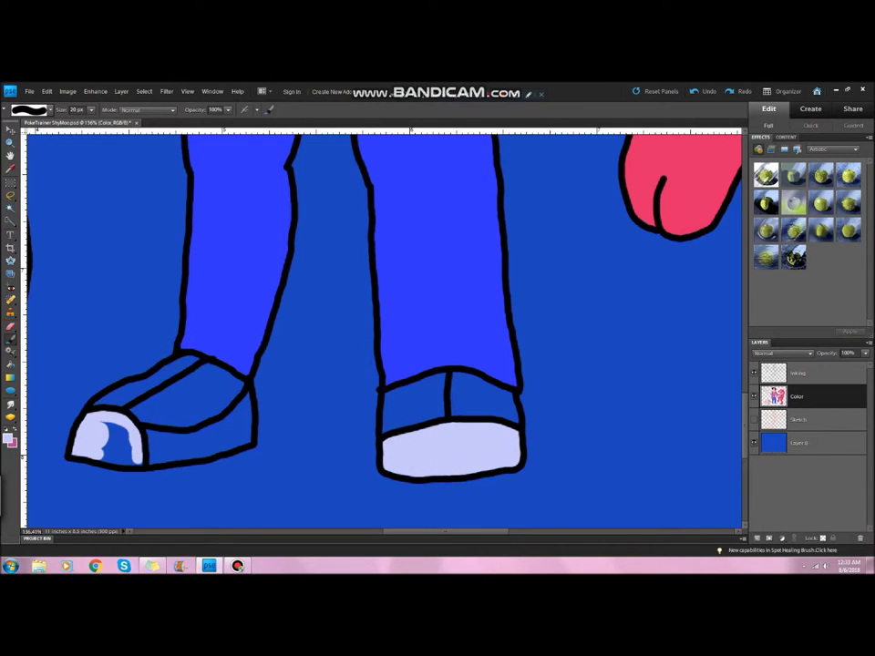
left_click_drag(160, 441, 244, 394)
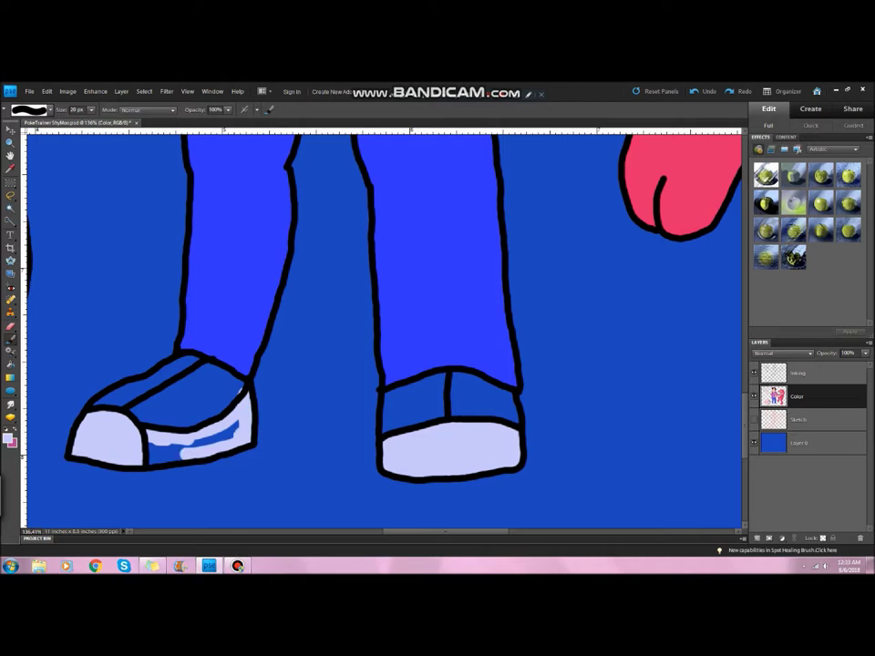
left_click_drag(155, 445, 239, 421)
Switch to pale pink (#eab2d6) and fill the upper sections of both shoes
left_click(8, 439)
key("Return")
mouse_move(100, 403)
left_mouse_down()
mouse_move(210, 383)
mouse_move(155, 403)
mouse_move(196, 392)
left_mouse_up()
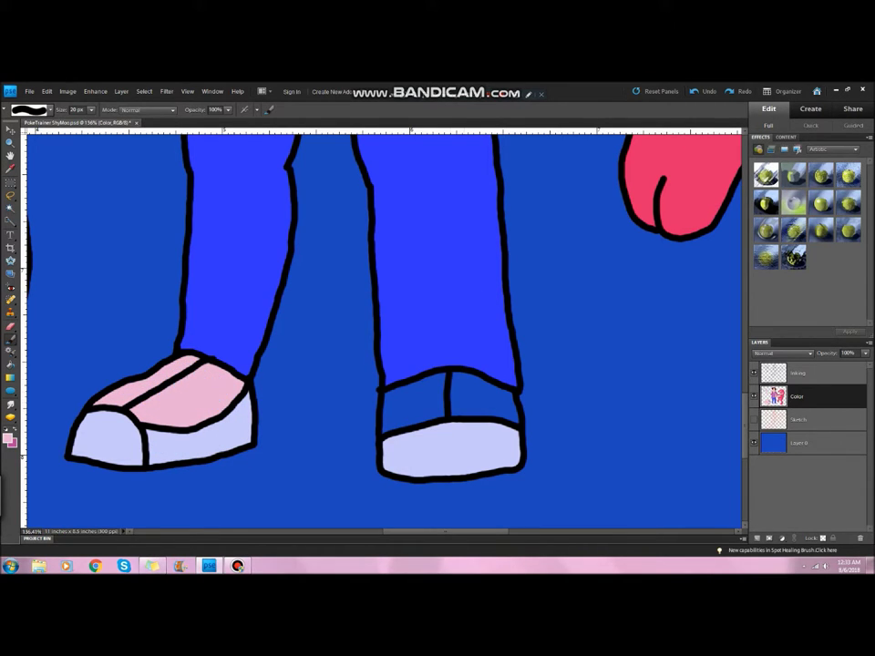
left_click_drag(393, 401, 497, 392)
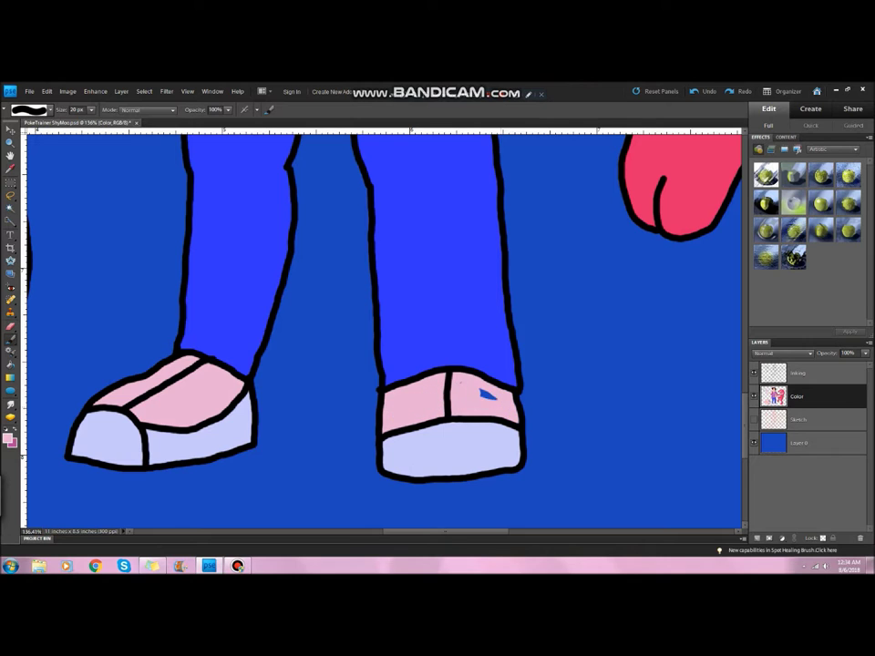
Set the foreground color to dark navy and add a new layer named Shading between the Color and Inking layers
scroll(401, 438, "down", 5)
left_click(9, 439)
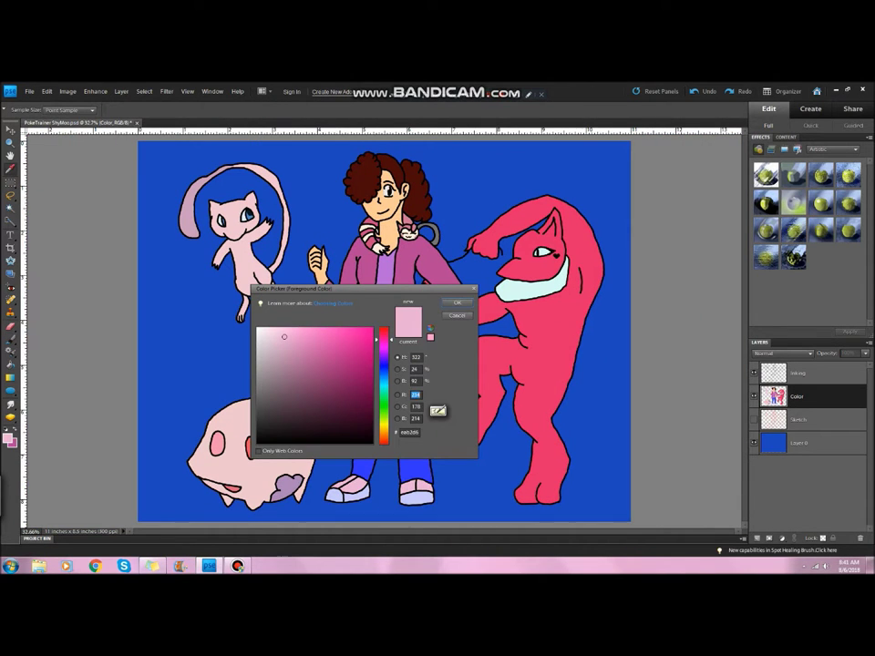
key("Return")
key("b")
key("ctrl+shift+alt+n")
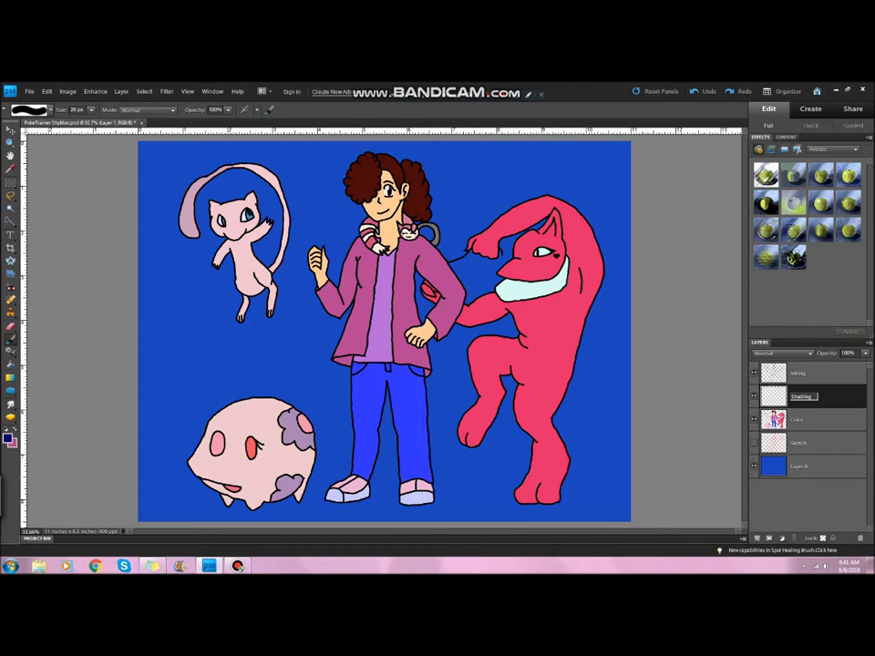
type("Shading")
key("Return")
With a 10 px brush, paint navy shadows at Mew's armpit, beside its cheeks and beneath its chin
scroll(263, 228, "up", 7)
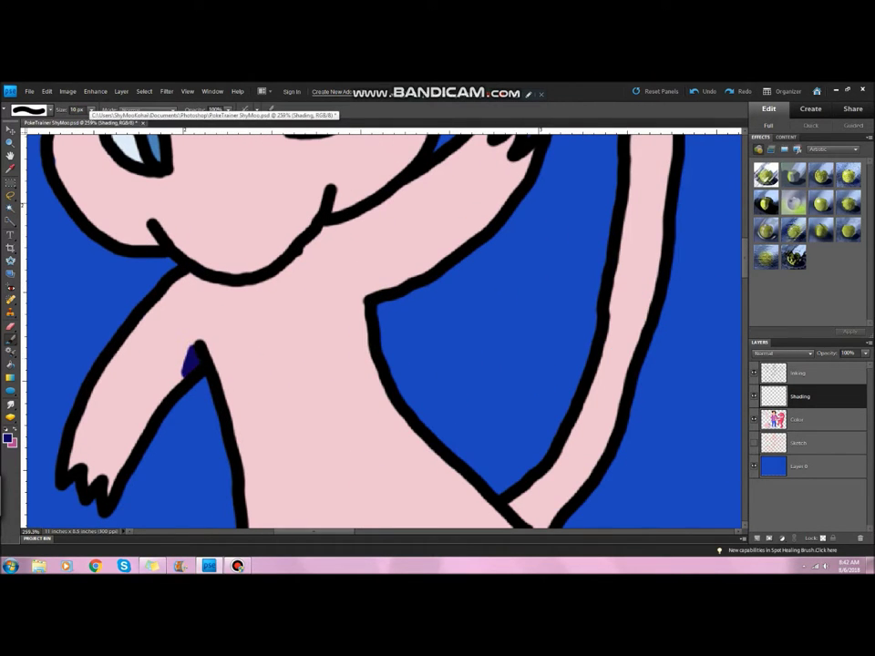
scroll(365, 273, "up", 2)
right_click(354, 263)
left_click(335, 265)
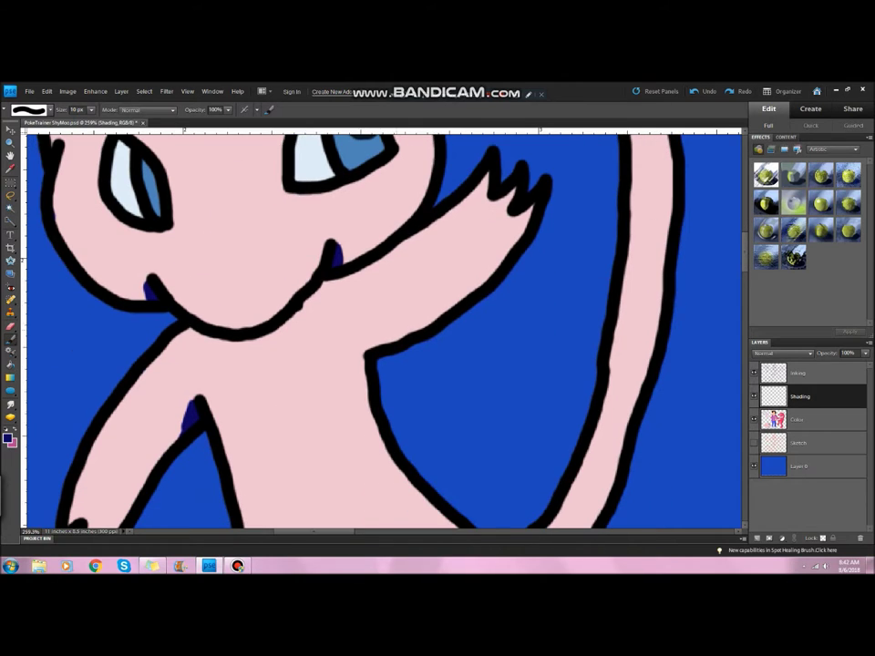
left_click_drag(191, 339, 333, 274)
Paint navy shadows at the base of Mew's tail, along the thigh line and at the top of the rear leg
scroll(383, 329, "down", 6)
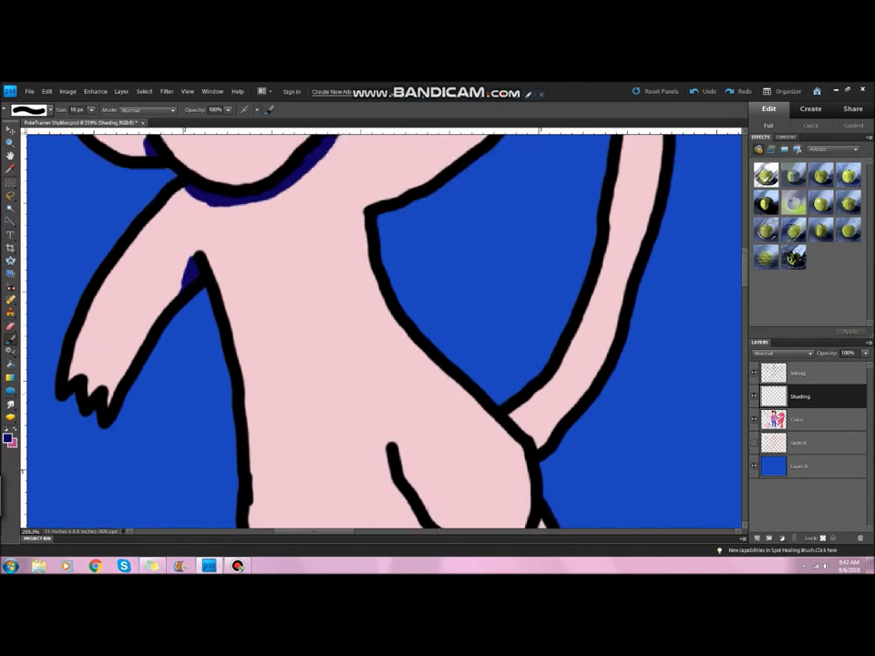
left_click(529, 242)
left_click_drag(388, 276, 465, 393)
scroll(383, 328, "down", 2)
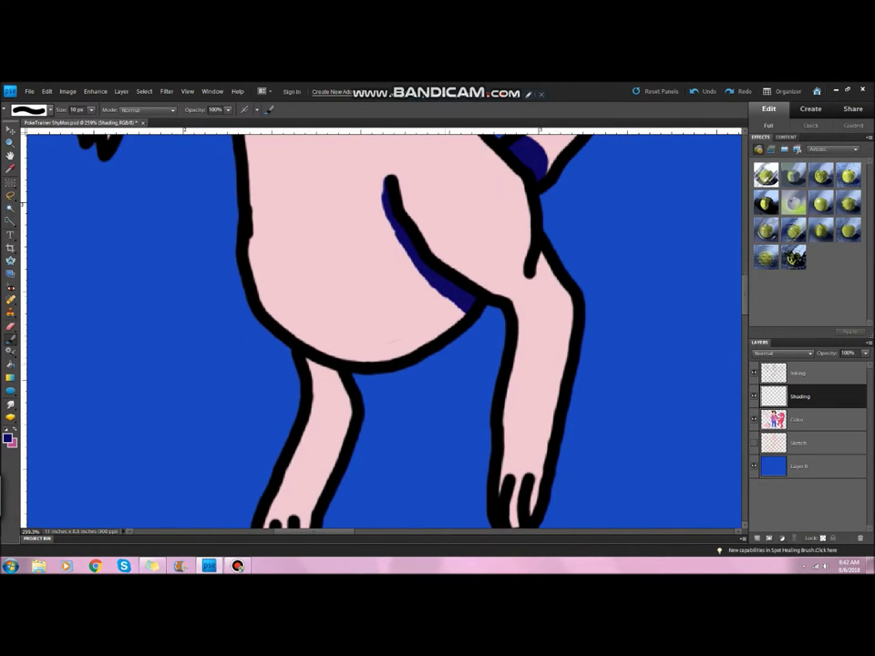
scroll(383, 328, "down", 3)
Paint navy shadows on the trainer's neck along the jawline and under the nose
scroll(383, 328, "up", 5)
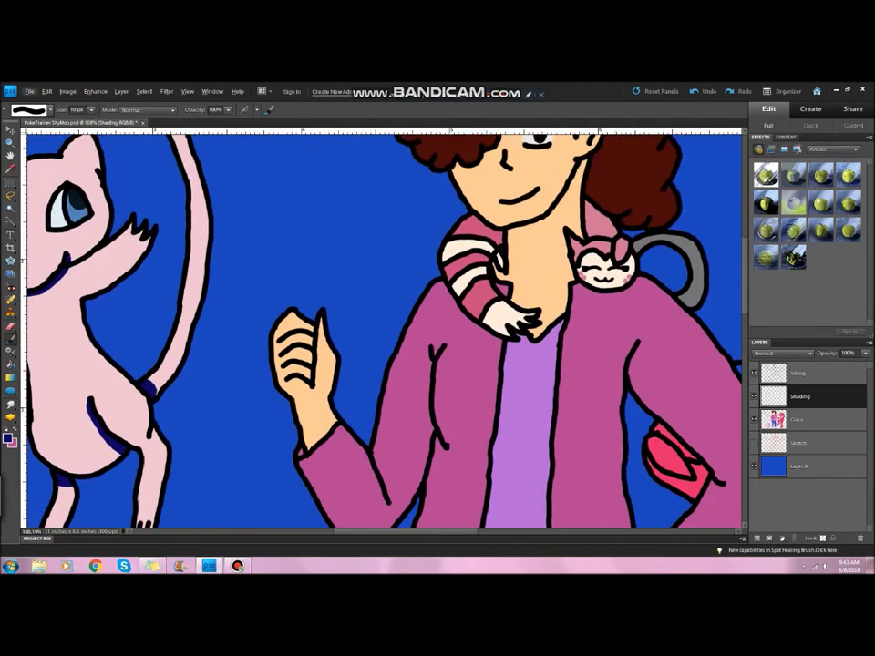
mouse_move(324, 402)
left_mouse_down()
mouse_move(511, 228)
mouse_move(365, 387)
mouse_move(319, 397)
left_mouse_up()
scroll(383, 328, "down", 2)
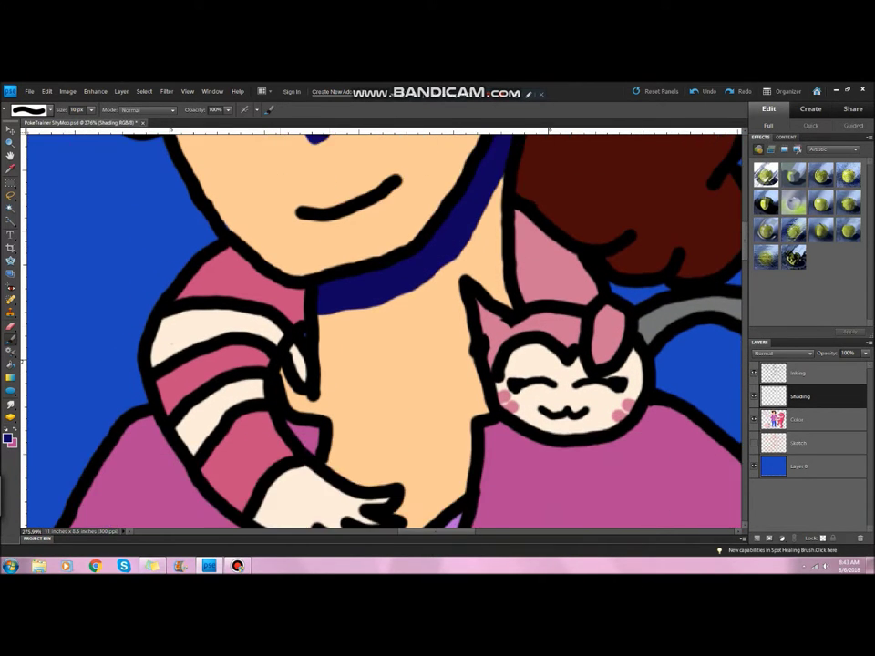
Shade the striped creature around the trainer's neck in navy beneath the chin, beside the neck and around its ear
left_click_drag(301, 294, 201, 259)
scroll(383, 328, "up", 2)
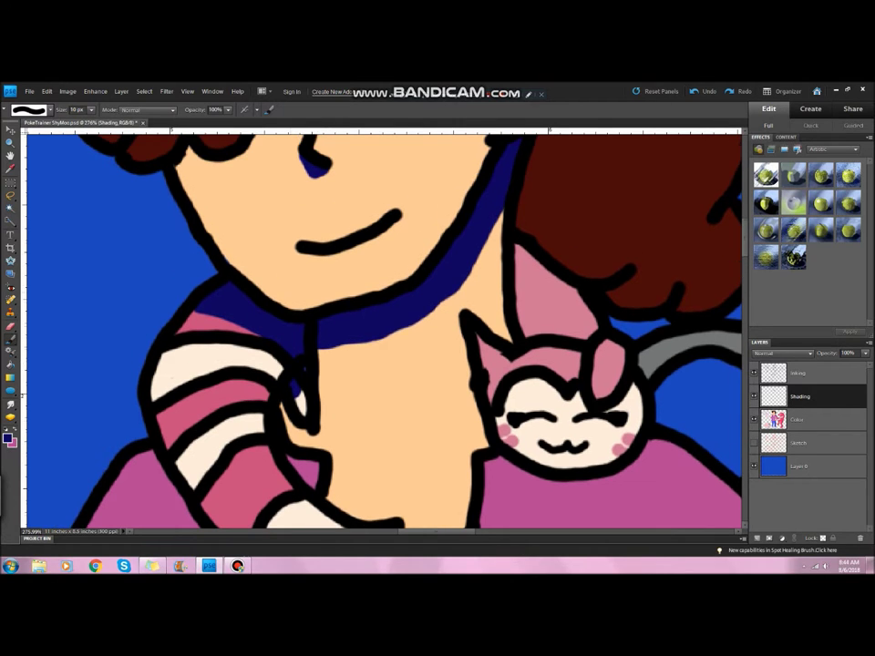
left_click_drag(521, 279, 533, 331)
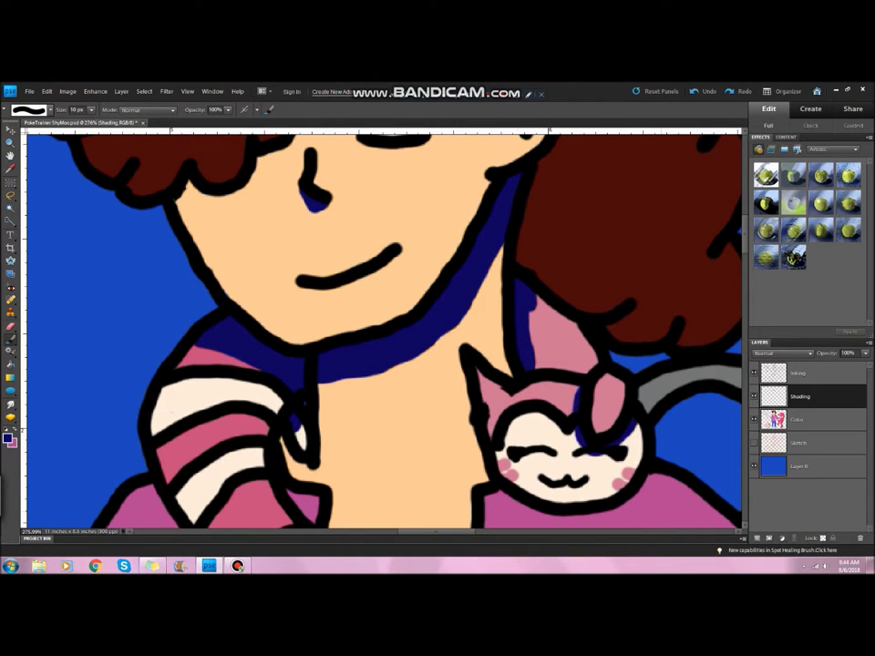
Paint a navy shadow across the trainer's forehead and cheek along the edge of the curly hair
scroll(383, 329, "down", 1)
scroll(383, 328, "up", 4)
left_click_drag(375, 179, 328, 366)
mouse_move(192, 461)
left_mouse_down()
mouse_move(273, 447)
mouse_move(296, 410)
mouse_move(346, 324)
mouse_move(364, 182)
mouse_move(379, 360)
mouse_move(388, 274)
left_mouse_up()
scroll(383, 333, "up", 1)
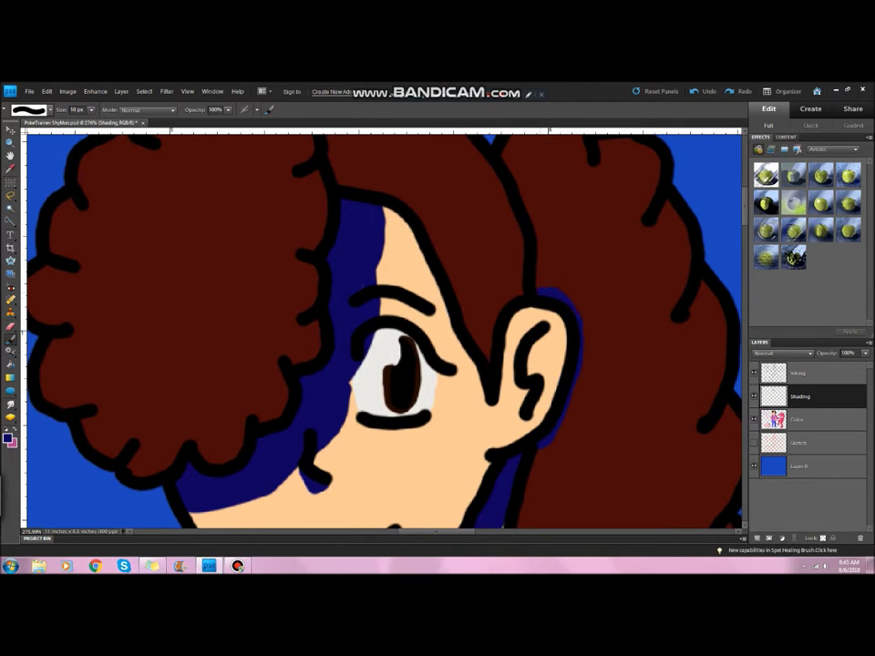
Undo the navy shadow strokes around the trainer's ear
key("ctrl+z")
mouse_move(556, 460)
left_mouse_down()
mouse_move(540, 281)
mouse_move(579, 429)
left_mouse_up()
key("ctrl+z")
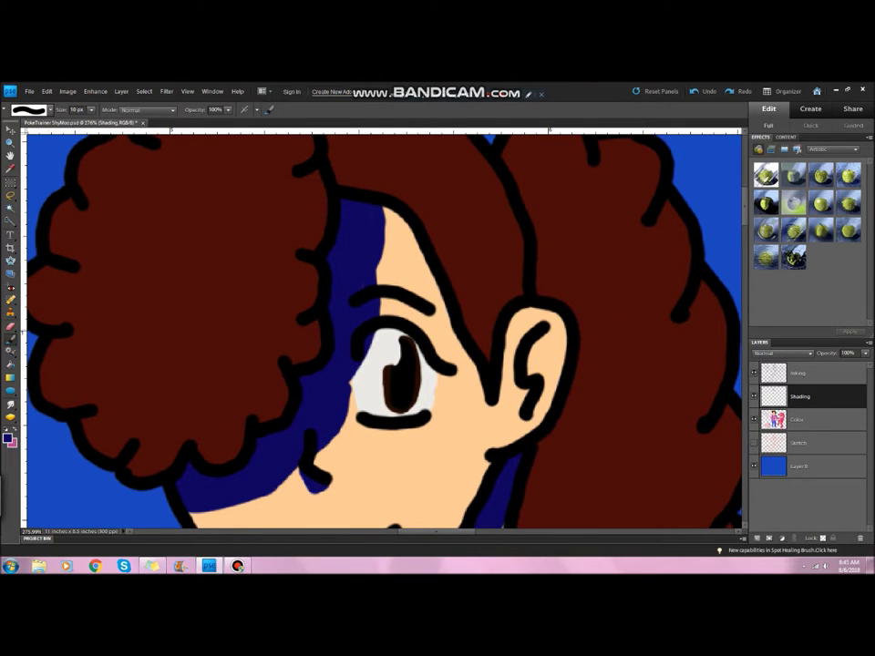
Paint navy shadows on the jacket beside the raised arm's elbow and beneath the striped creature's arm
scroll(383, 328, "down", 5)
scroll(383, 328, "up", 1)
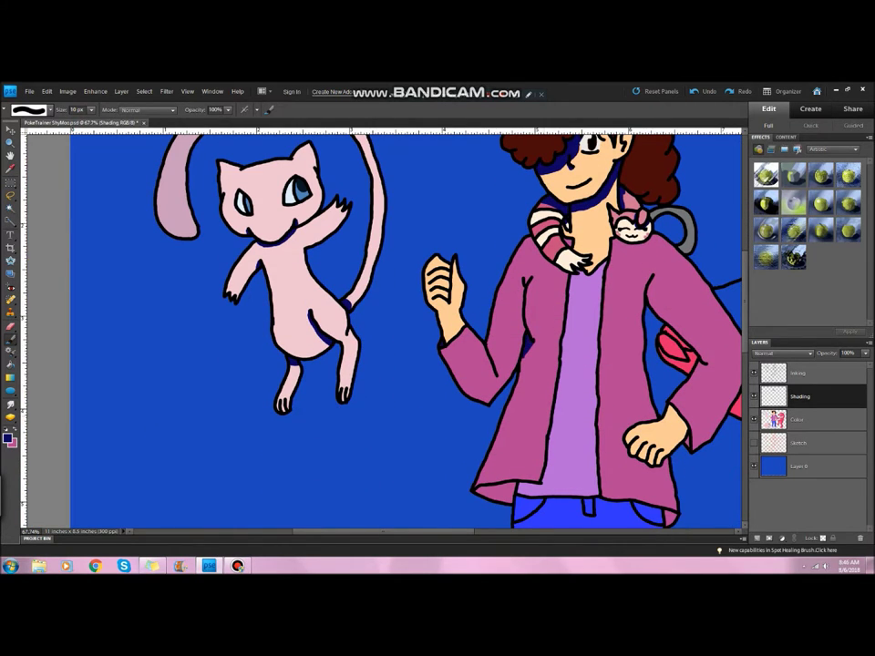
scroll(383, 328, "right", 3)
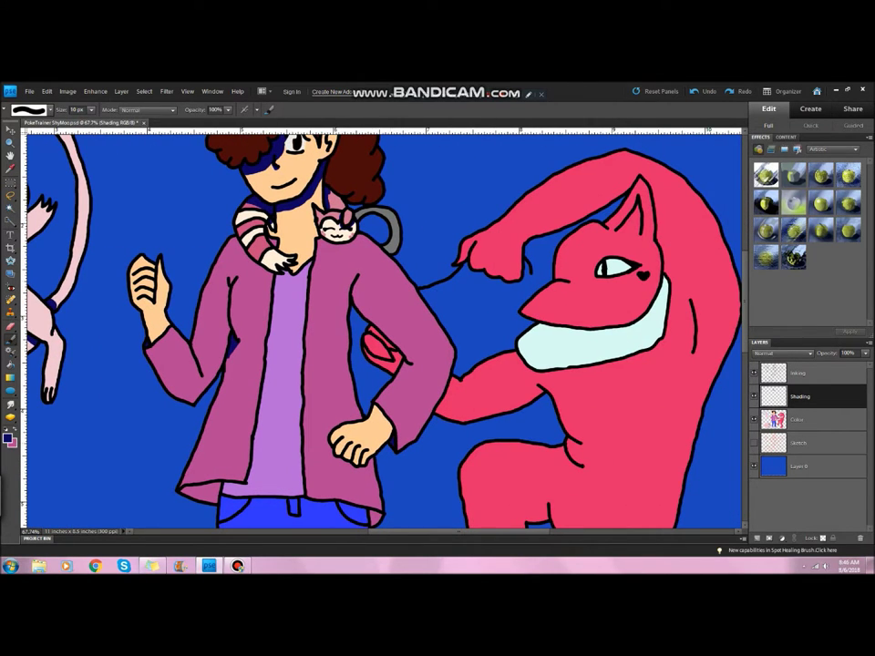
scroll(258, 257, "up", 5)
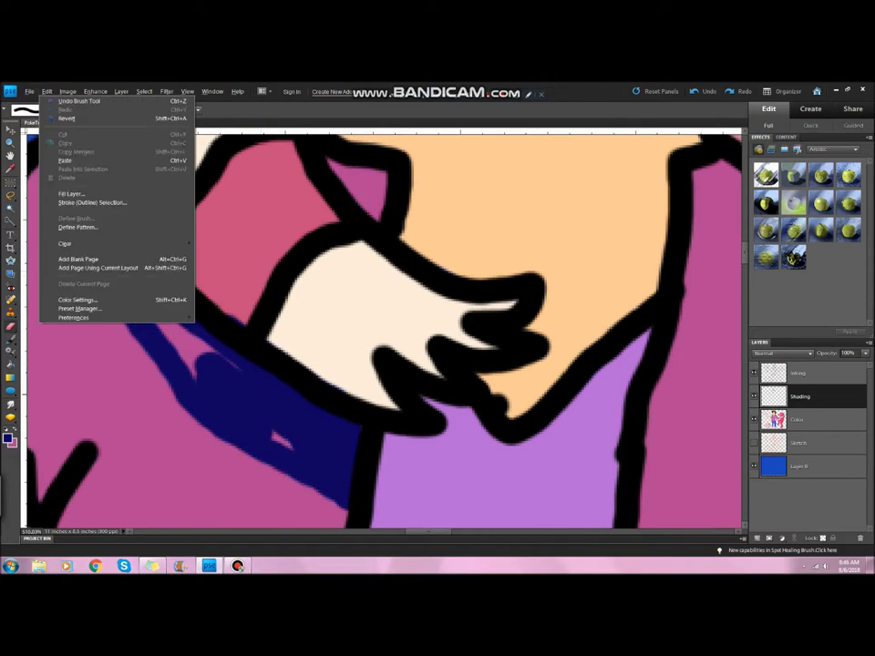
scroll(383, 328, "down", 3)
Shade the jacket's inner hem, the shirt edge beside the panel and the pants just below the hem in navy
mouse_move(55, 356)
left_mouse_down()
mouse_move(187, 387)
mouse_move(91, 367)
mouse_move(173, 383)
left_mouse_up()
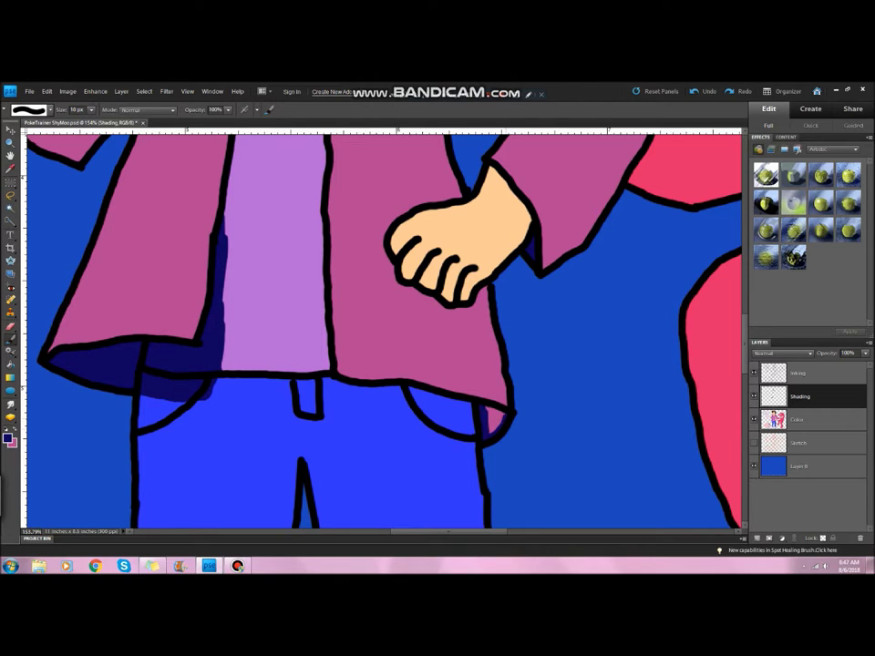
left_click_drag(325, 284, 474, 442)
mouse_move(332, 381)
left_mouse_down()
mouse_move(401, 424)
mouse_move(415, 417)
left_mouse_up()
scroll(383, 328, "down", 2)
Paint navy shadows at the tops of the round spotted creature's far front and rear legs
scroll(383, 329, "down", 3)
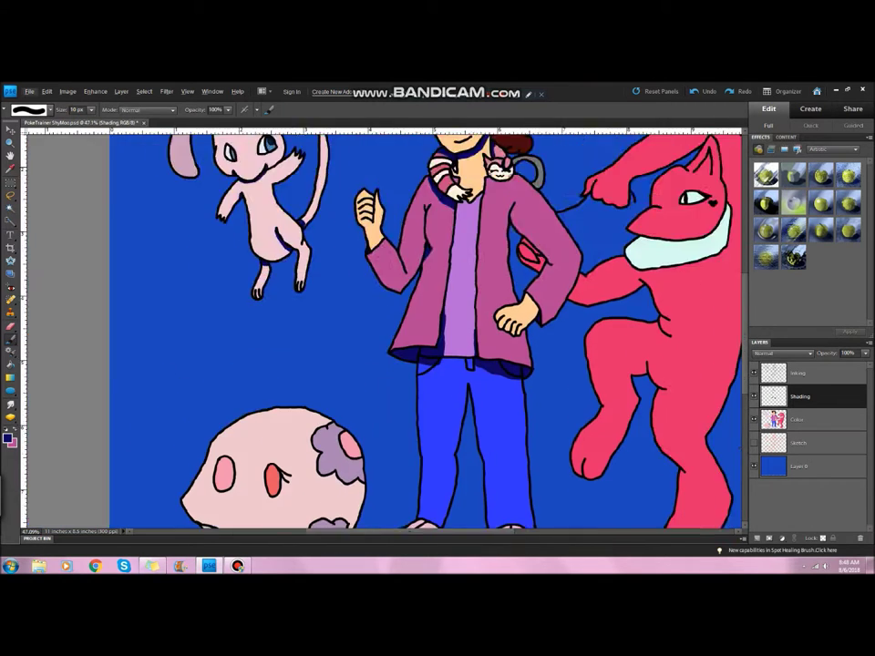
scroll(292, 469, "up", 5)
left_click_drag(233, 397, 314, 436)
scroll(323, 436, "down", 4)
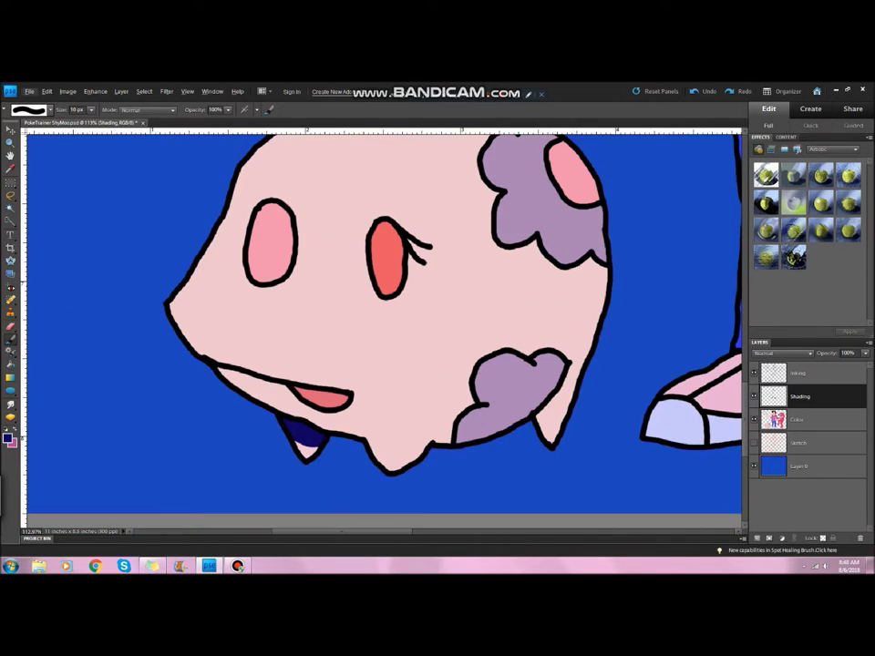
scroll(383, 328, "down", 3)
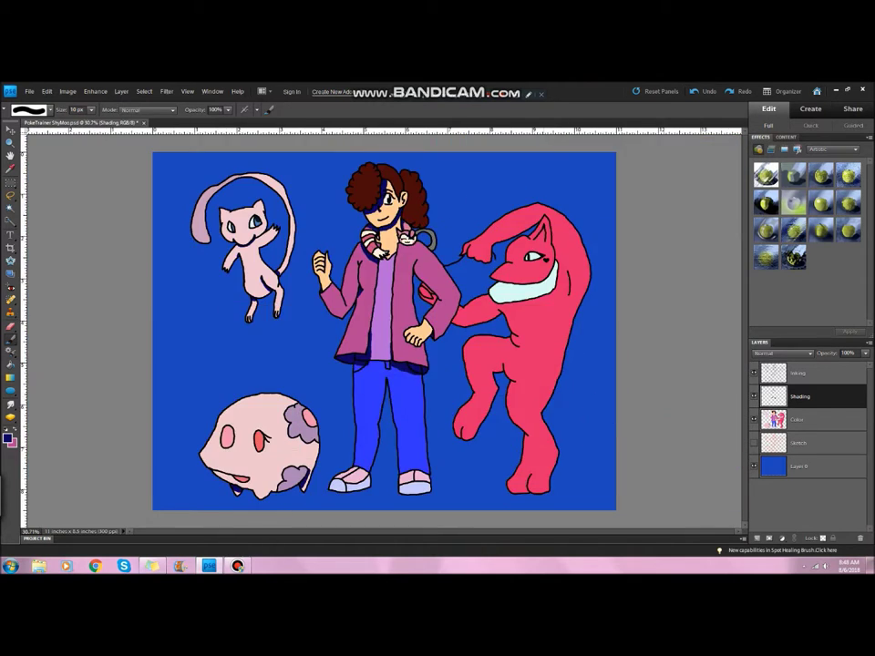
Shade the jacket at the bent arm's armpit and outline a navy shadow across the red creature's pale collar
scroll(401, 347, "up", 5)
scroll(383, 328, "right", 5)
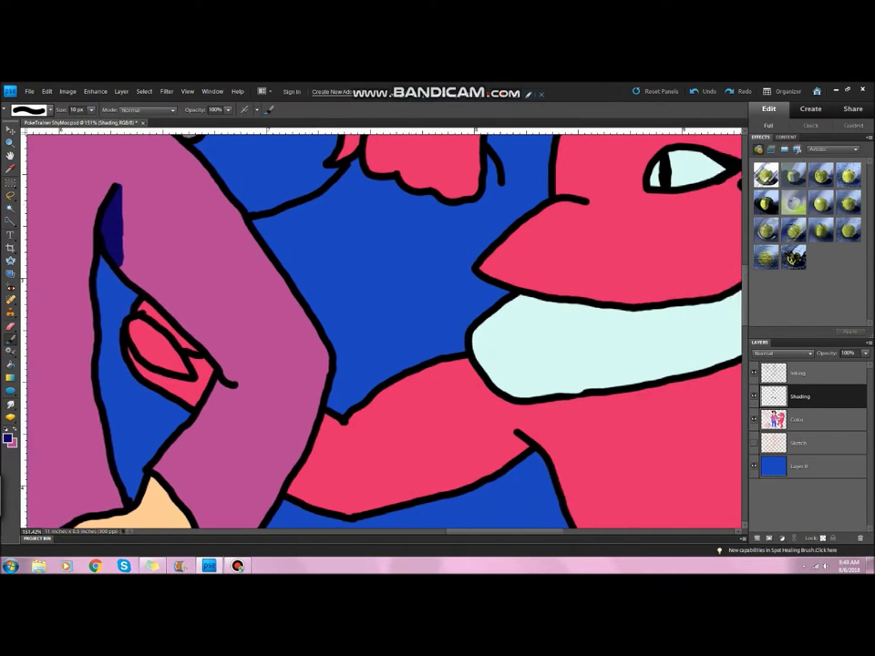
mouse_move(367, 305)
left_mouse_down()
mouse_move(516, 343)
mouse_move(606, 276)
left_mouse_up()
Fill the red creature's collar shadow with navy along the jaw, from the back of the head toward the mouth
key("b")
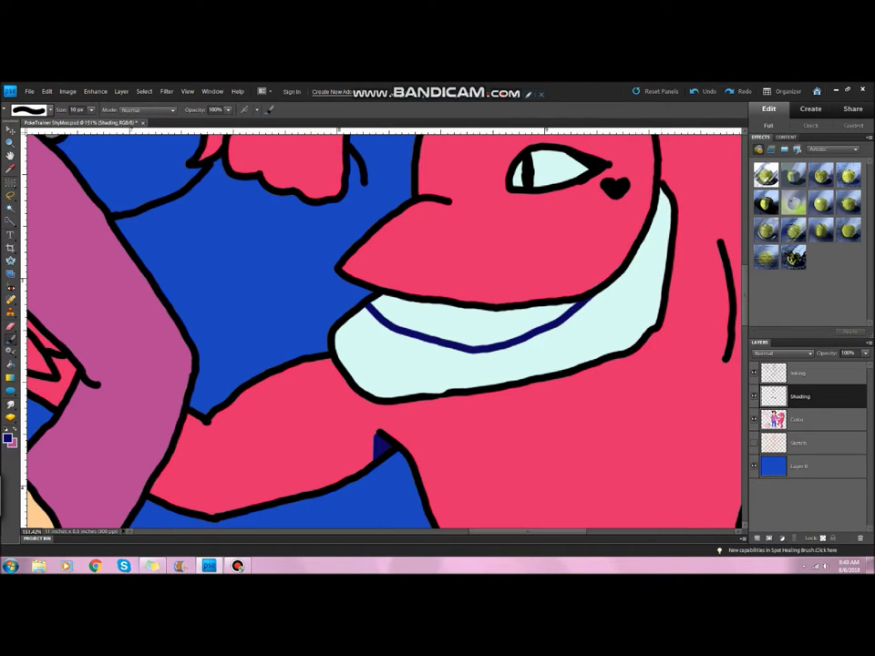
left_click_drag(552, 319, 661, 192)
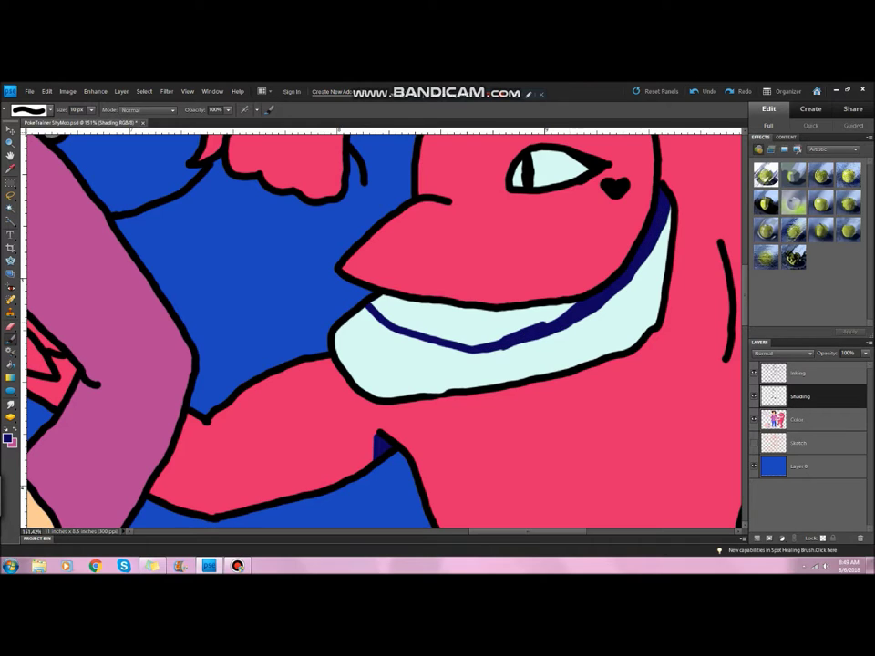
key("e")
key("b")
mouse_move(545, 312)
left_mouse_down()
mouse_move(579, 306)
mouse_move(467, 337)
left_mouse_up()
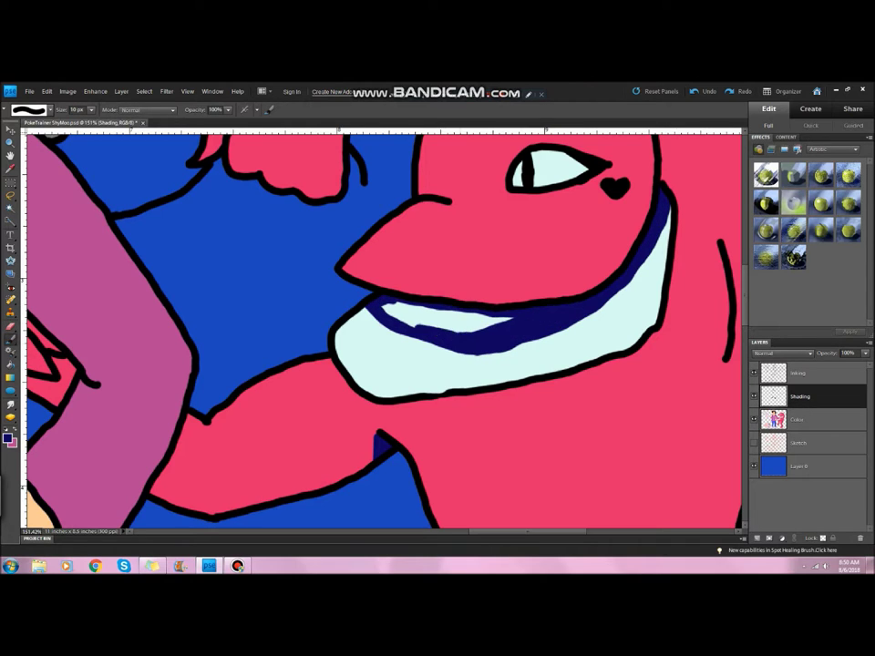
Fill the inside of the red creature's ear with navy shadow
scroll(364, 237, "down", 3)
scroll(365, 237, "up", 5)
mouse_move(374, 219)
left_mouse_down()
mouse_move(364, 347)
mouse_move(292, 337)
left_mouse_up()
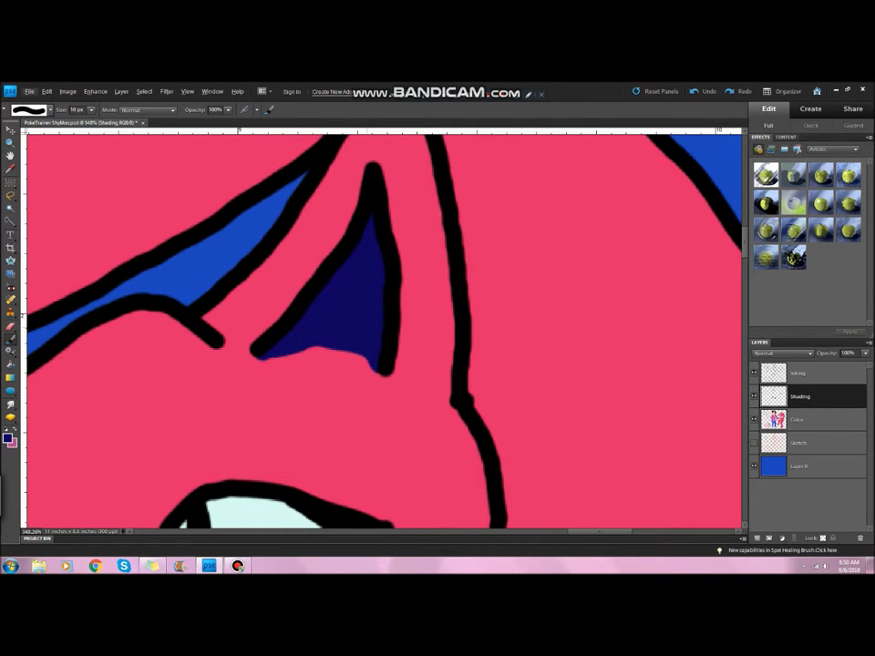
Paint a narrow navy shadow along the inner side of the crease line at the red creature's raised shoulder
scroll(365, 273, "down", 3)
scroll(365, 274, "down", 3)
scroll(433, 310, "up", 5)
left_click_drag(397, 242, 404, 447)
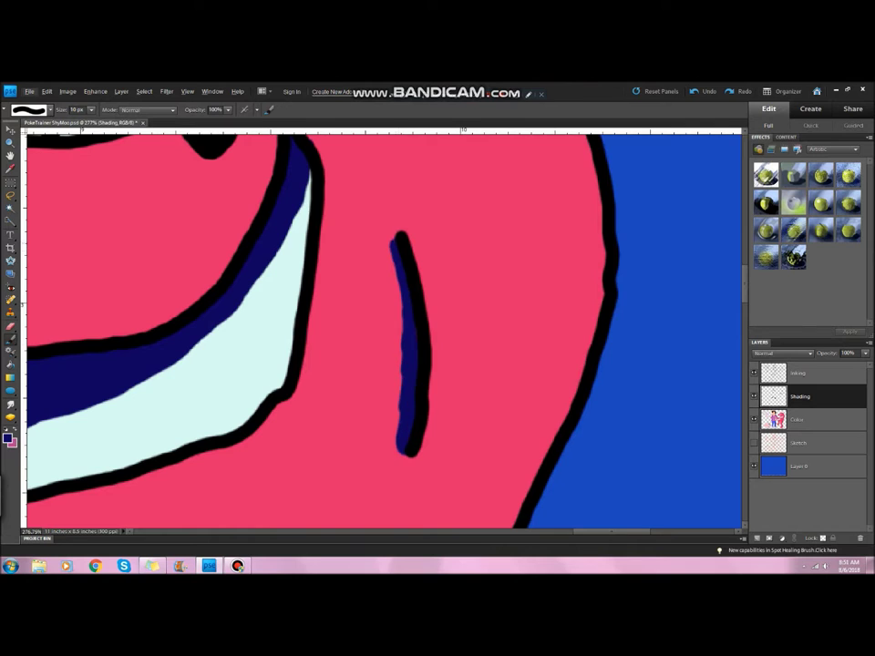
Outline and fill a navy shadow band on the red creature's neck, along the lower and rear edges of the pale collar
scroll(383, 328, "down", 3)
scroll(301, 273, "up", 2)
mouse_move(137, 310)
left_mouse_down()
mouse_move(502, 242)
mouse_move(527, 265)
mouse_move(521, 328)
left_mouse_up()
scroll(383, 329, "up", 2)
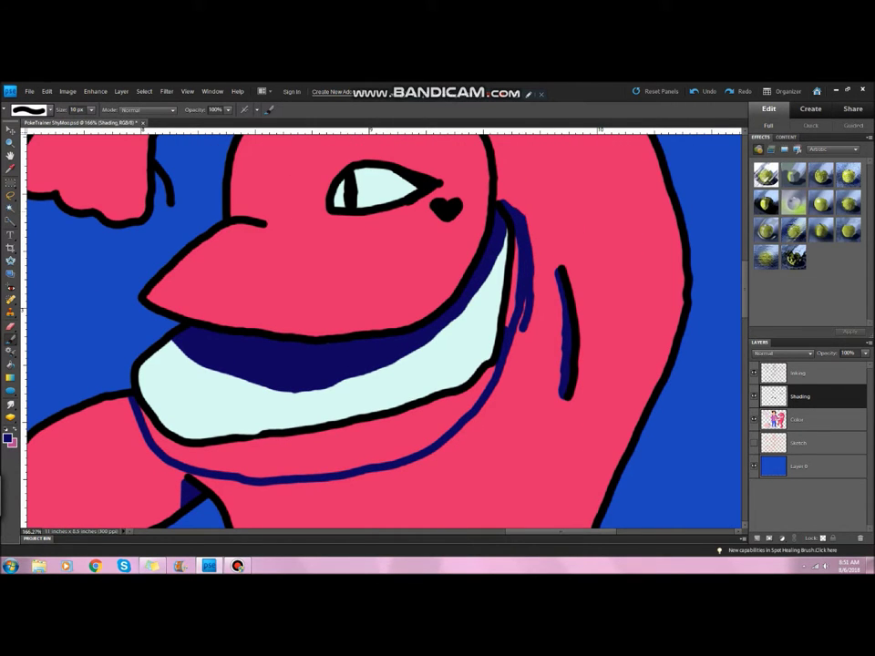
mouse_move(146, 419)
left_mouse_down()
mouse_move(196, 468)
mouse_move(219, 461)
mouse_move(285, 470)
mouse_move(324, 438)
mouse_move(369, 424)
mouse_move(433, 442)
left_mouse_up()
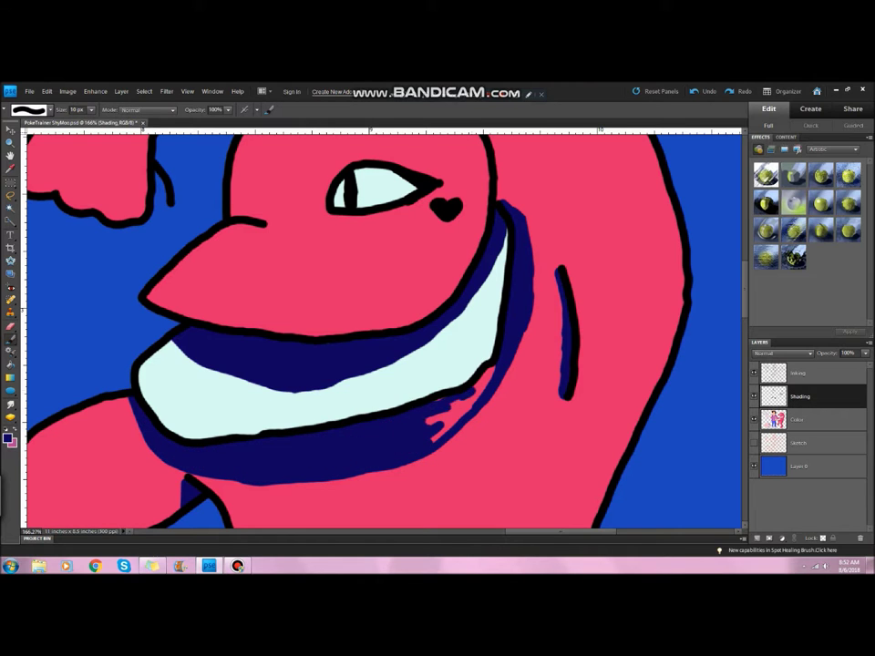
Paint a navy shadow under the hip crease of the red creature's raised leg and tidy its edge
scroll(338, 324, "down", 4)
scroll(342, 510, "up", 5)
mouse_move(415, 271)
left_mouse_down()
mouse_move(438, 351)
mouse_move(545, 387)
left_mouse_up()
key("e")
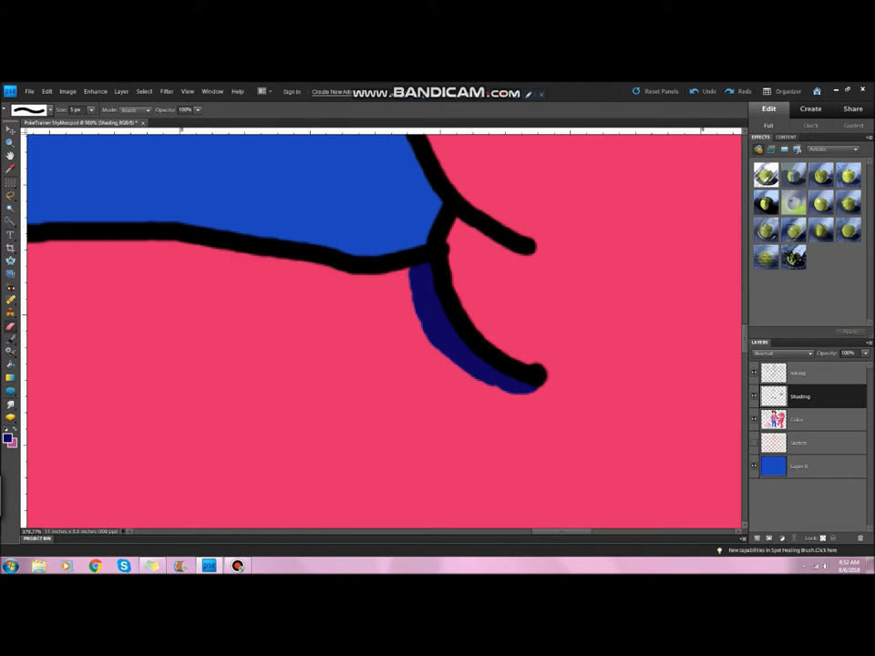
Shade the red creature's crotch line and the top of the standing leg below the crease with small navy wedges
key("b")
scroll(383, 328, "down", 4)
scroll(383, 329, "up", 4)
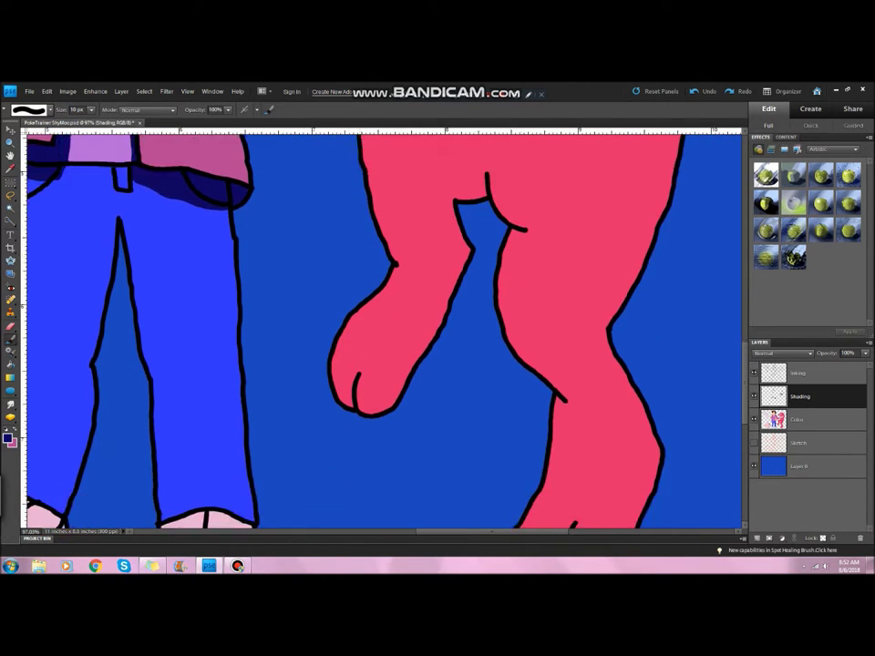
left_click_drag(406, 301, 416, 260)
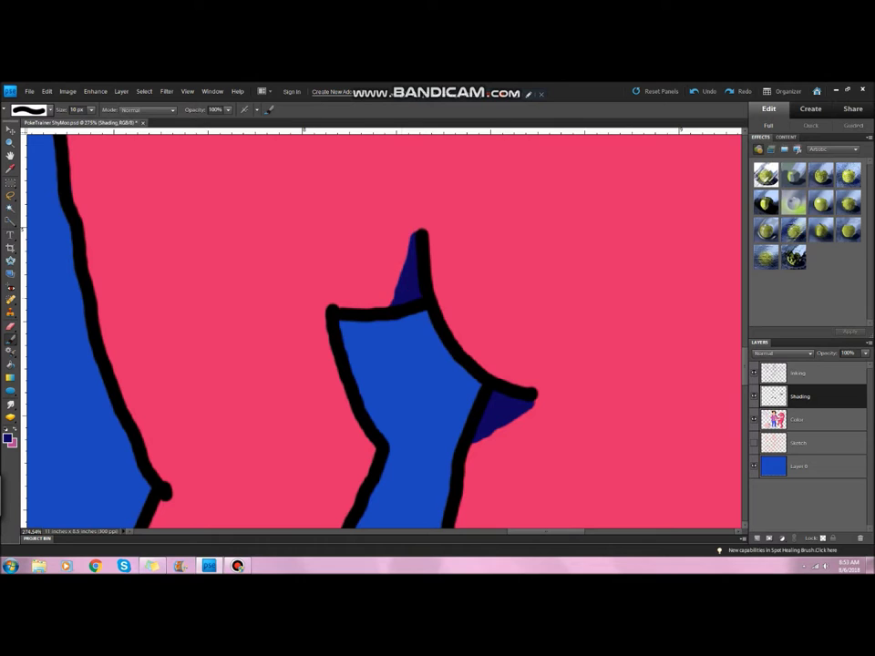
Paint a navy shadow beside the toe line on the red creature's raised foot
scroll(383, 328, "down", 4)
scroll(383, 328, "up", 3)
scroll(383, 328, "up", 2)
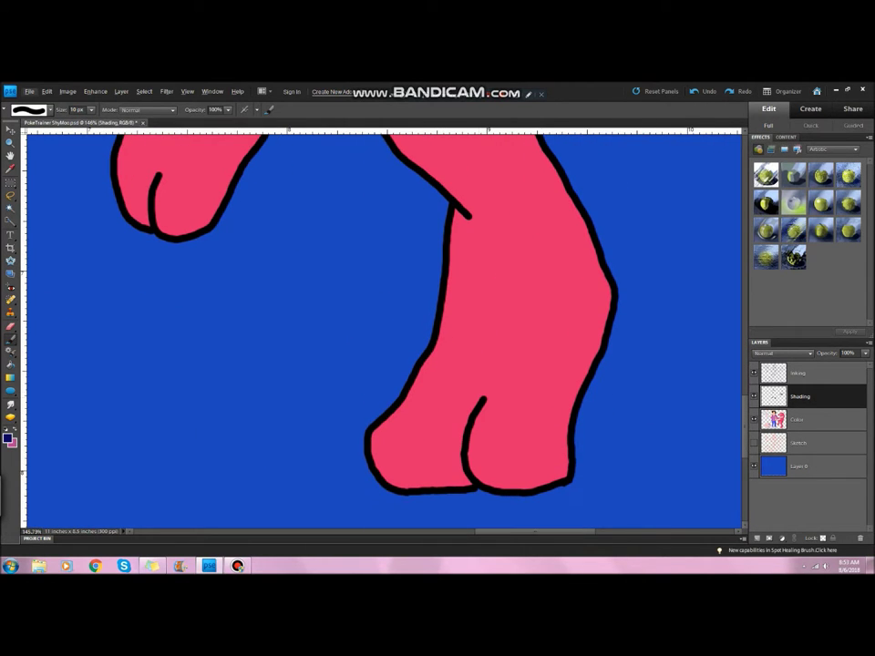
scroll(383, 328, "up", 5)
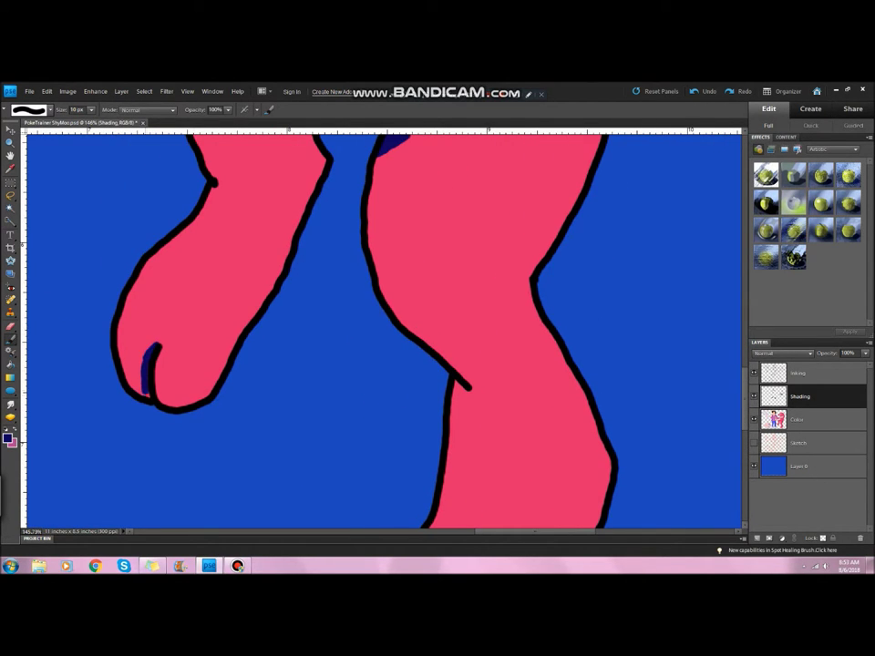
Shade the trainer's raised wrist and inner sleeve with navy along the jacket cuff, and add the remaining shadow strokes
scroll(383, 328, "down", 5)
scroll(320, 273, "up", 10)
left_click_drag(215, 424, 369, 299)
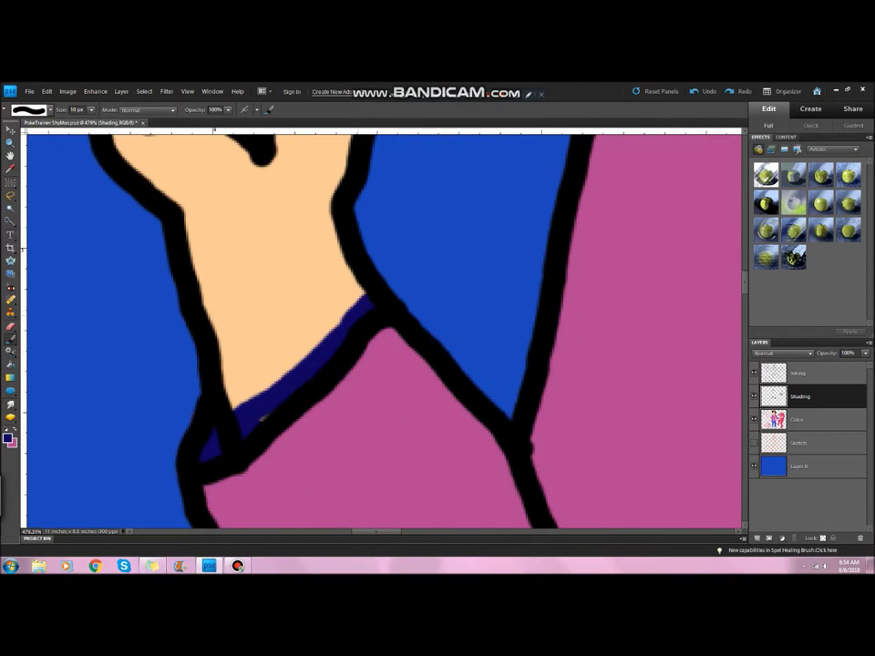
scroll(370, 299, "down", 4)
scroll(383, 365, "up", 4)
scroll(510, 347, "down", 3)
left_click_drag(586, 401, 616, 455)
left_click_drag(518, 246, 586, 428)
left_click_drag(537, 274, 567, 392)
Change the Shading layer's blend mode so the navy shadows mix with the colors beneath
scroll(510, 346, "down", 5)
scroll(511, 347, "down", 2)
left_click(782, 353)
left_click(771, 187)
key("Return")
Rename Layer 0 as Background and fill it with rendered clouds in navy and purple-pink
double_click(799, 466)
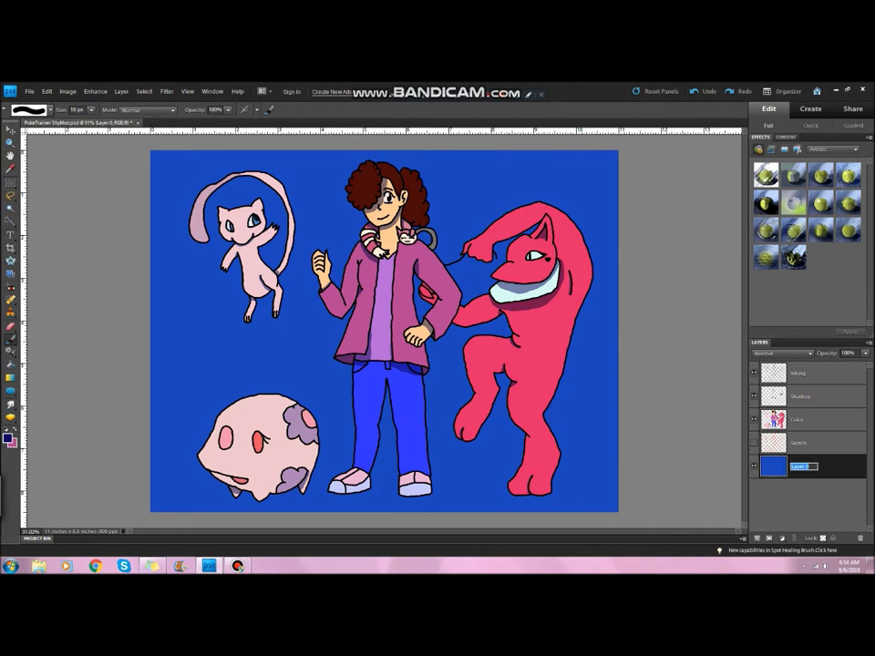
left_click(167, 91)
mouse_move(192, 202)
left_click(118, 202)
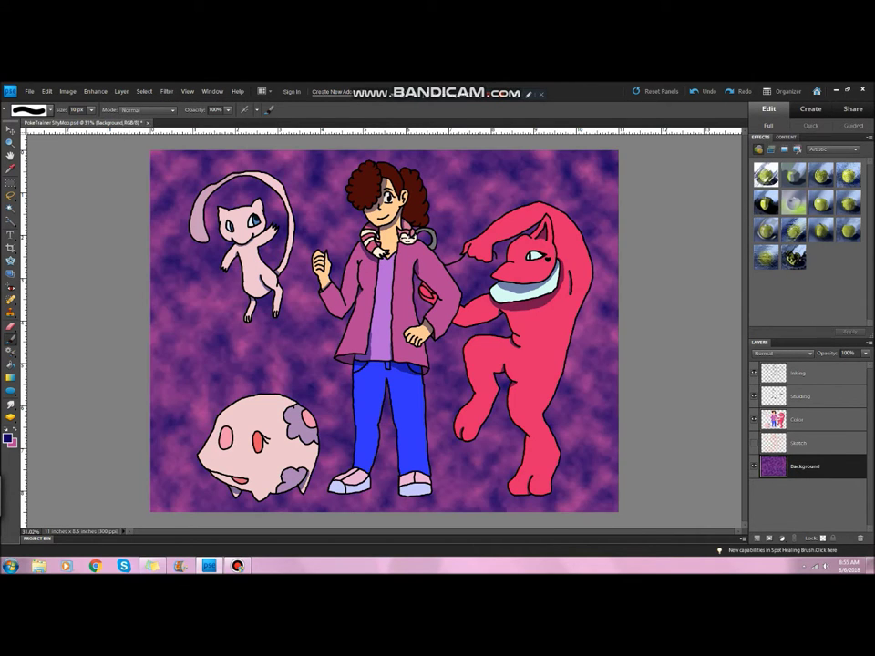
Hand-letter the artist's signature in navy on the Background layer, in the canvas corner beside the red creature's standing foot
scroll(614, 523, "up", 6)
left_click_drag(337, 291, 310, 374)
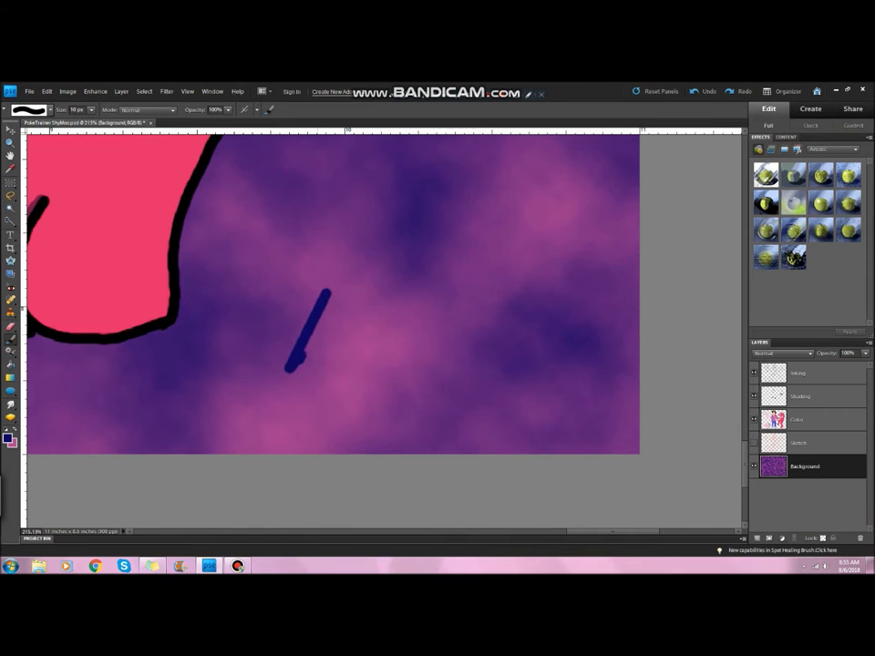
left_click_drag(361, 276, 415, 360)
left_click_drag(370, 319, 414, 370)
left_click_drag(443, 314, 493, 392)
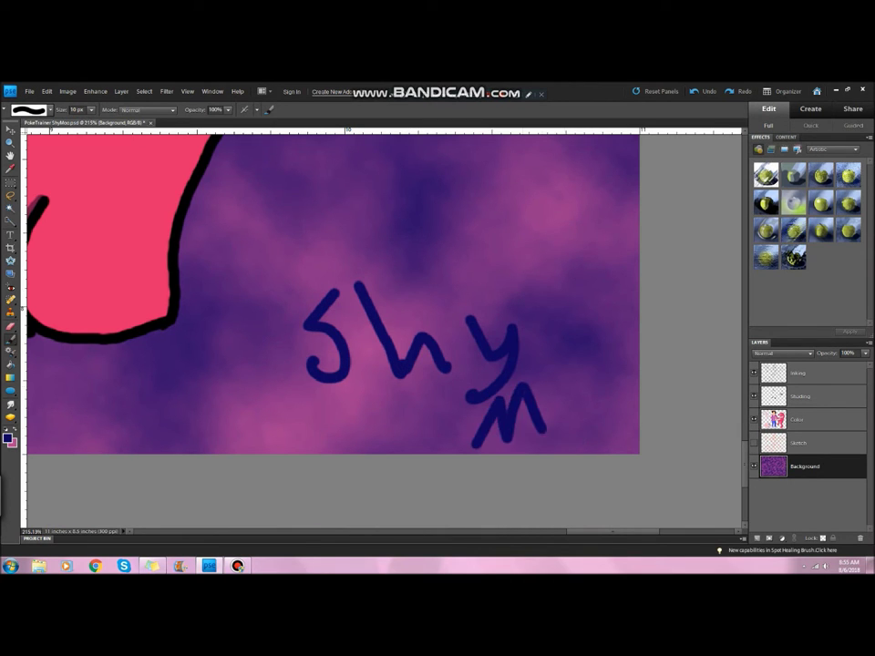